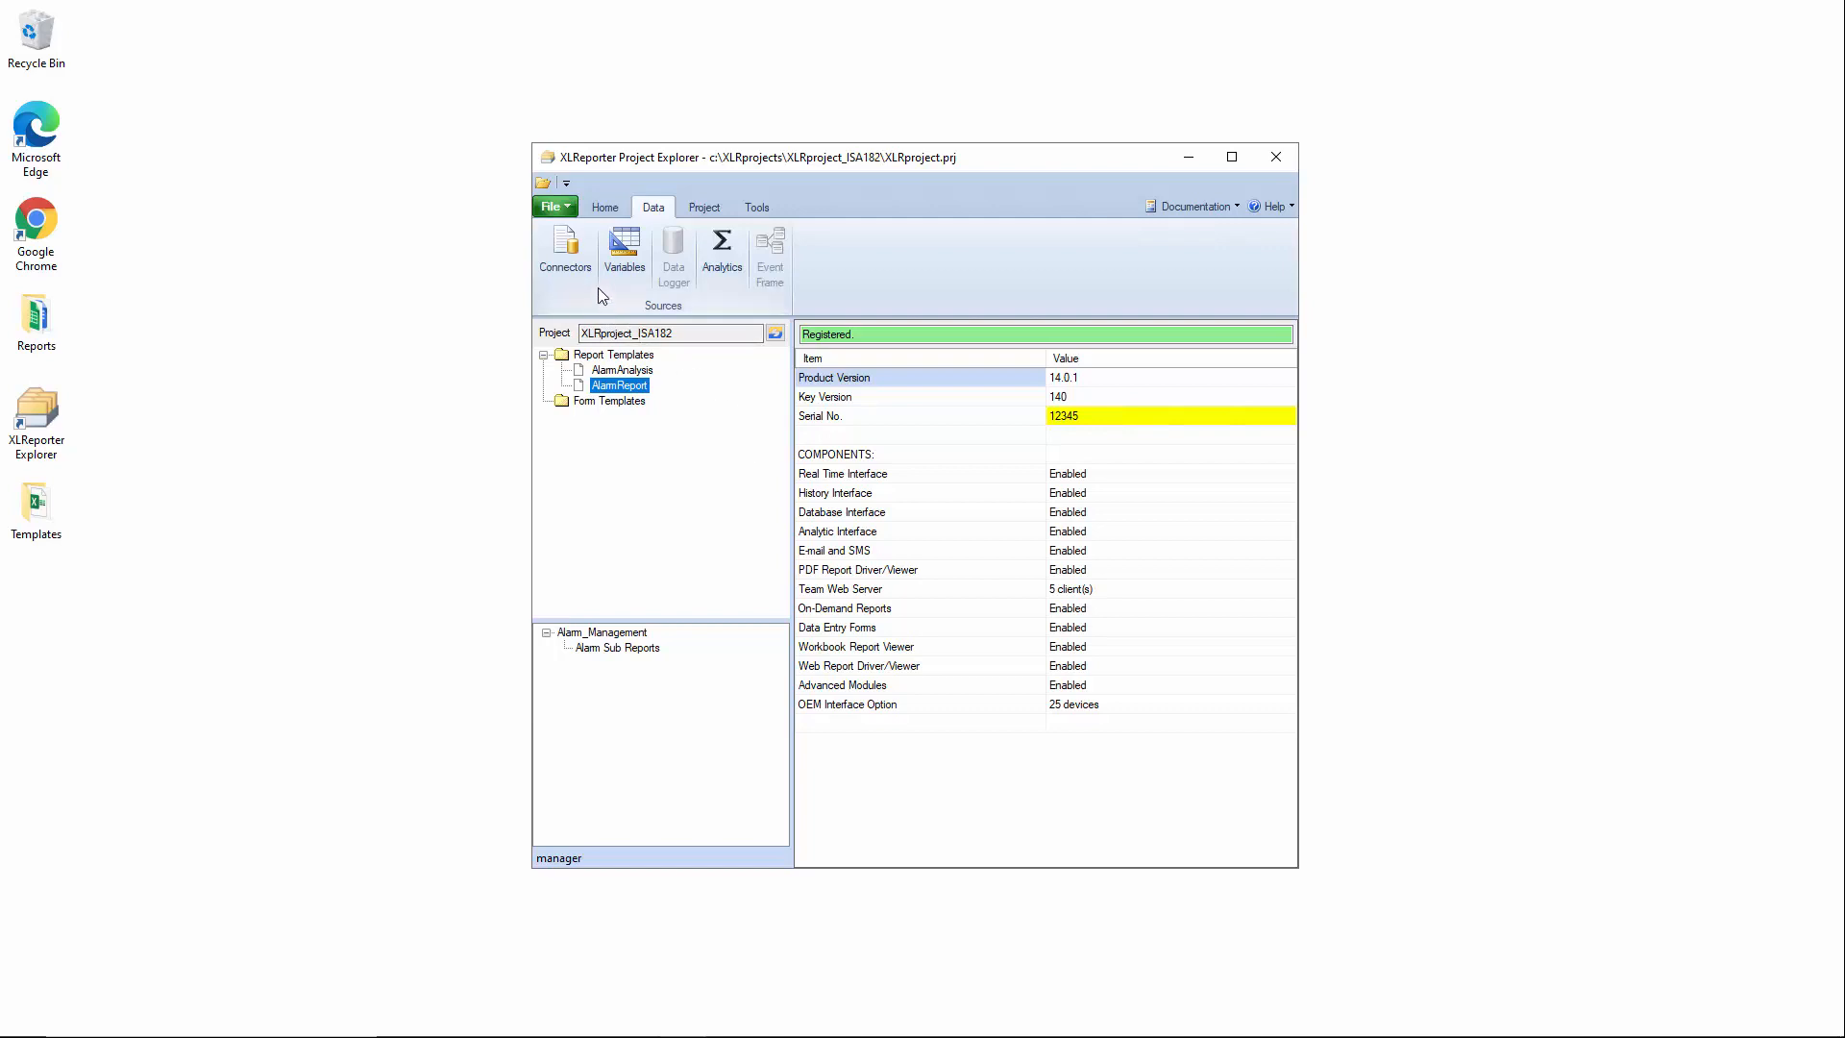
Add a Simulator Historical values connector from the XLReporter data sources, keeping its default name and declining to create a catalog
left_click(571, 268)
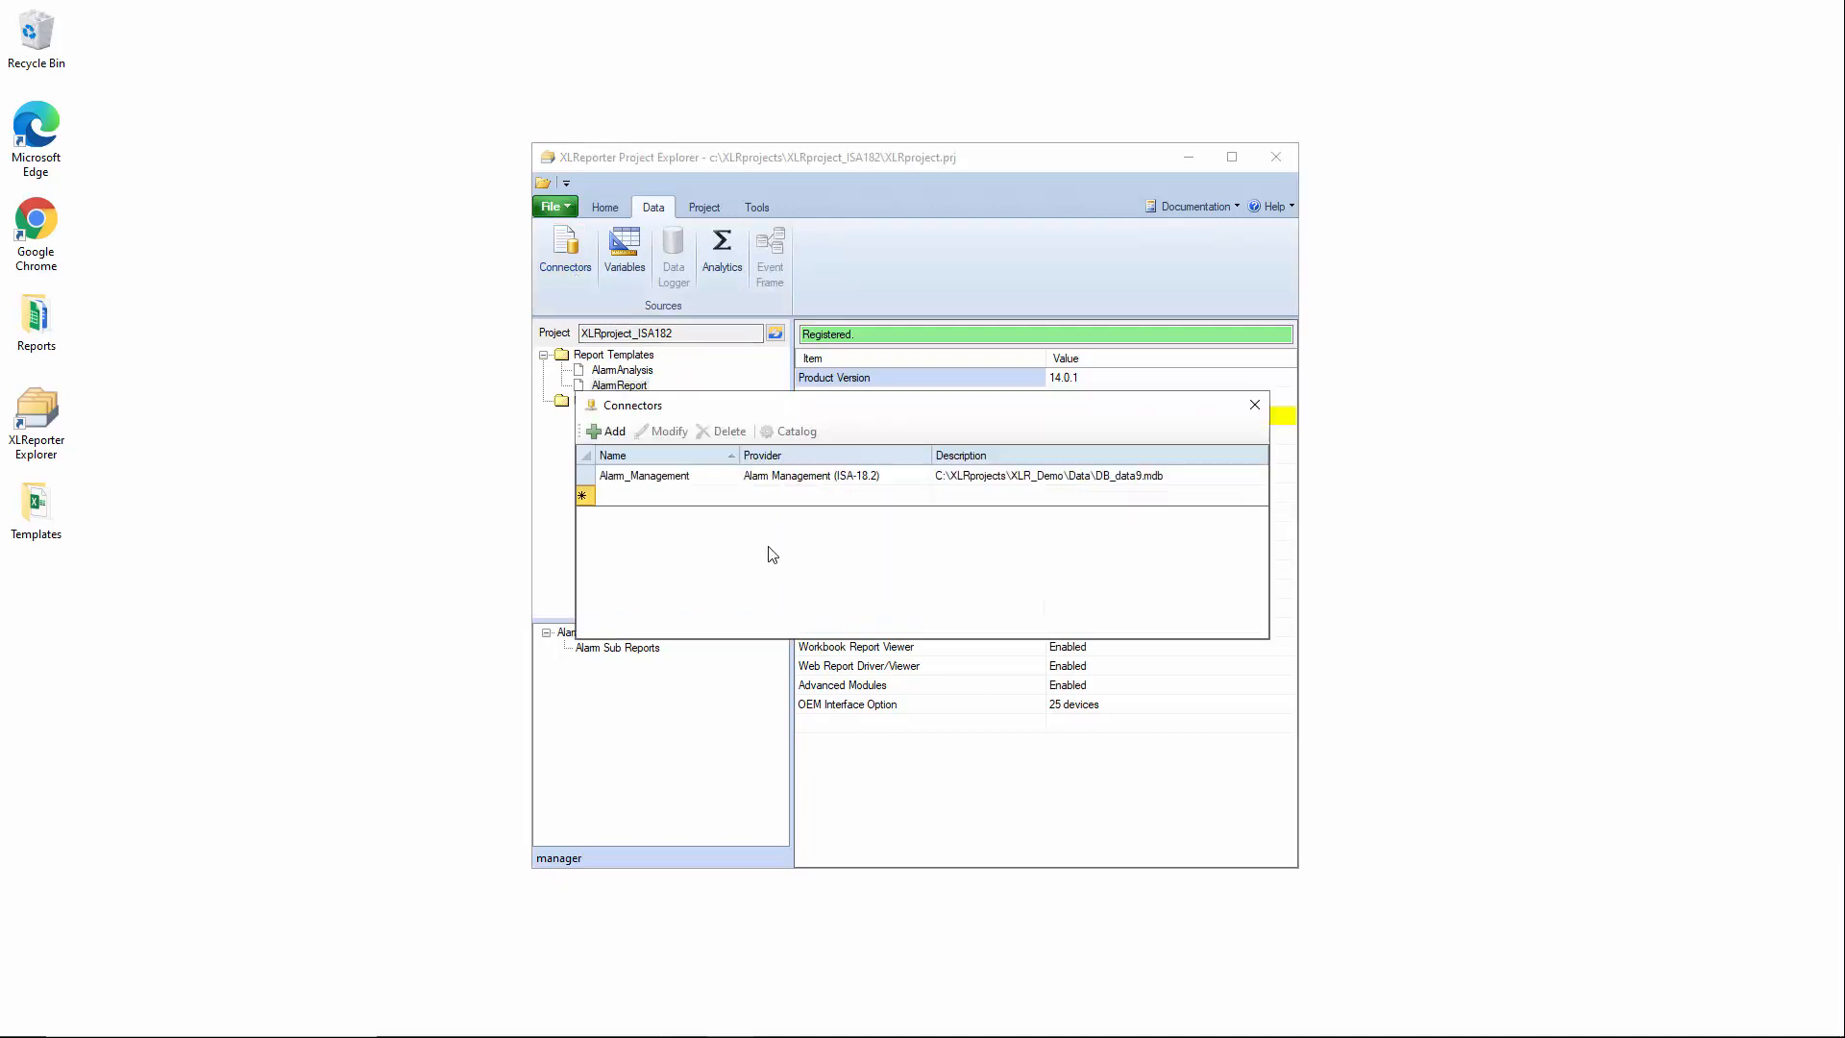
left_click(609, 431)
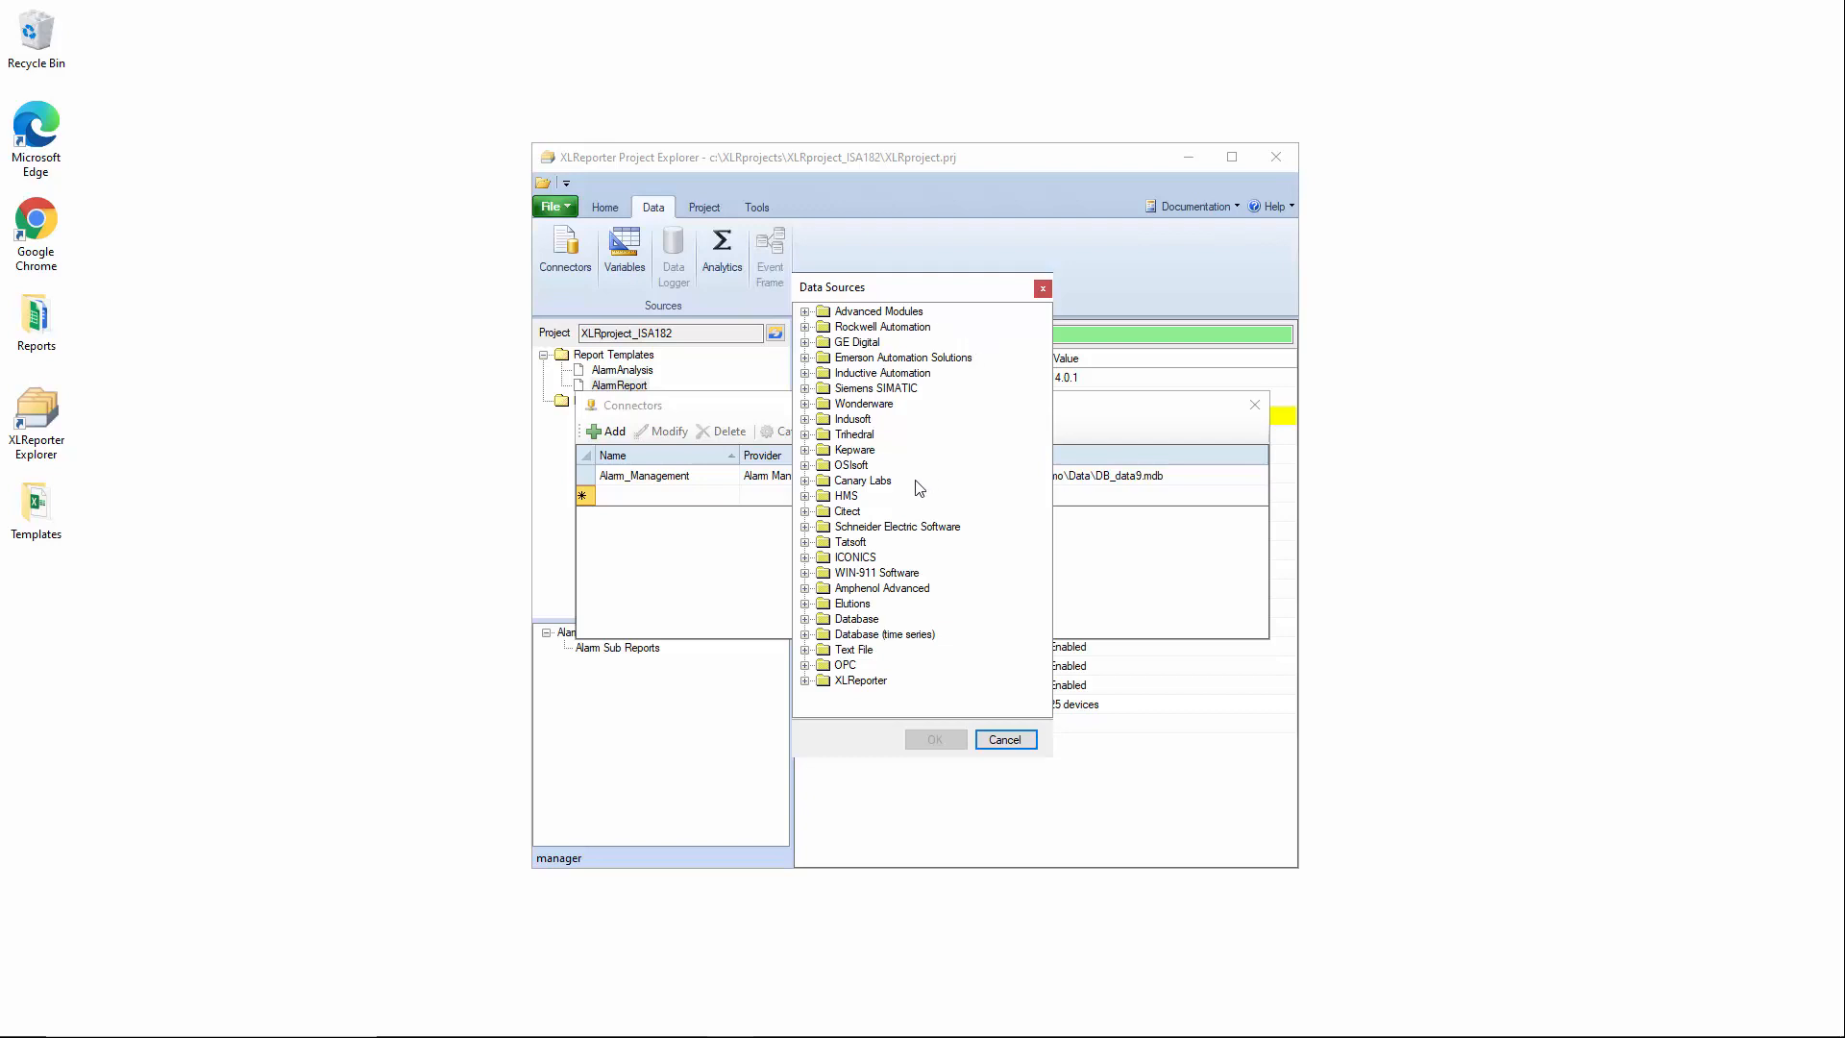
left_click(805, 680)
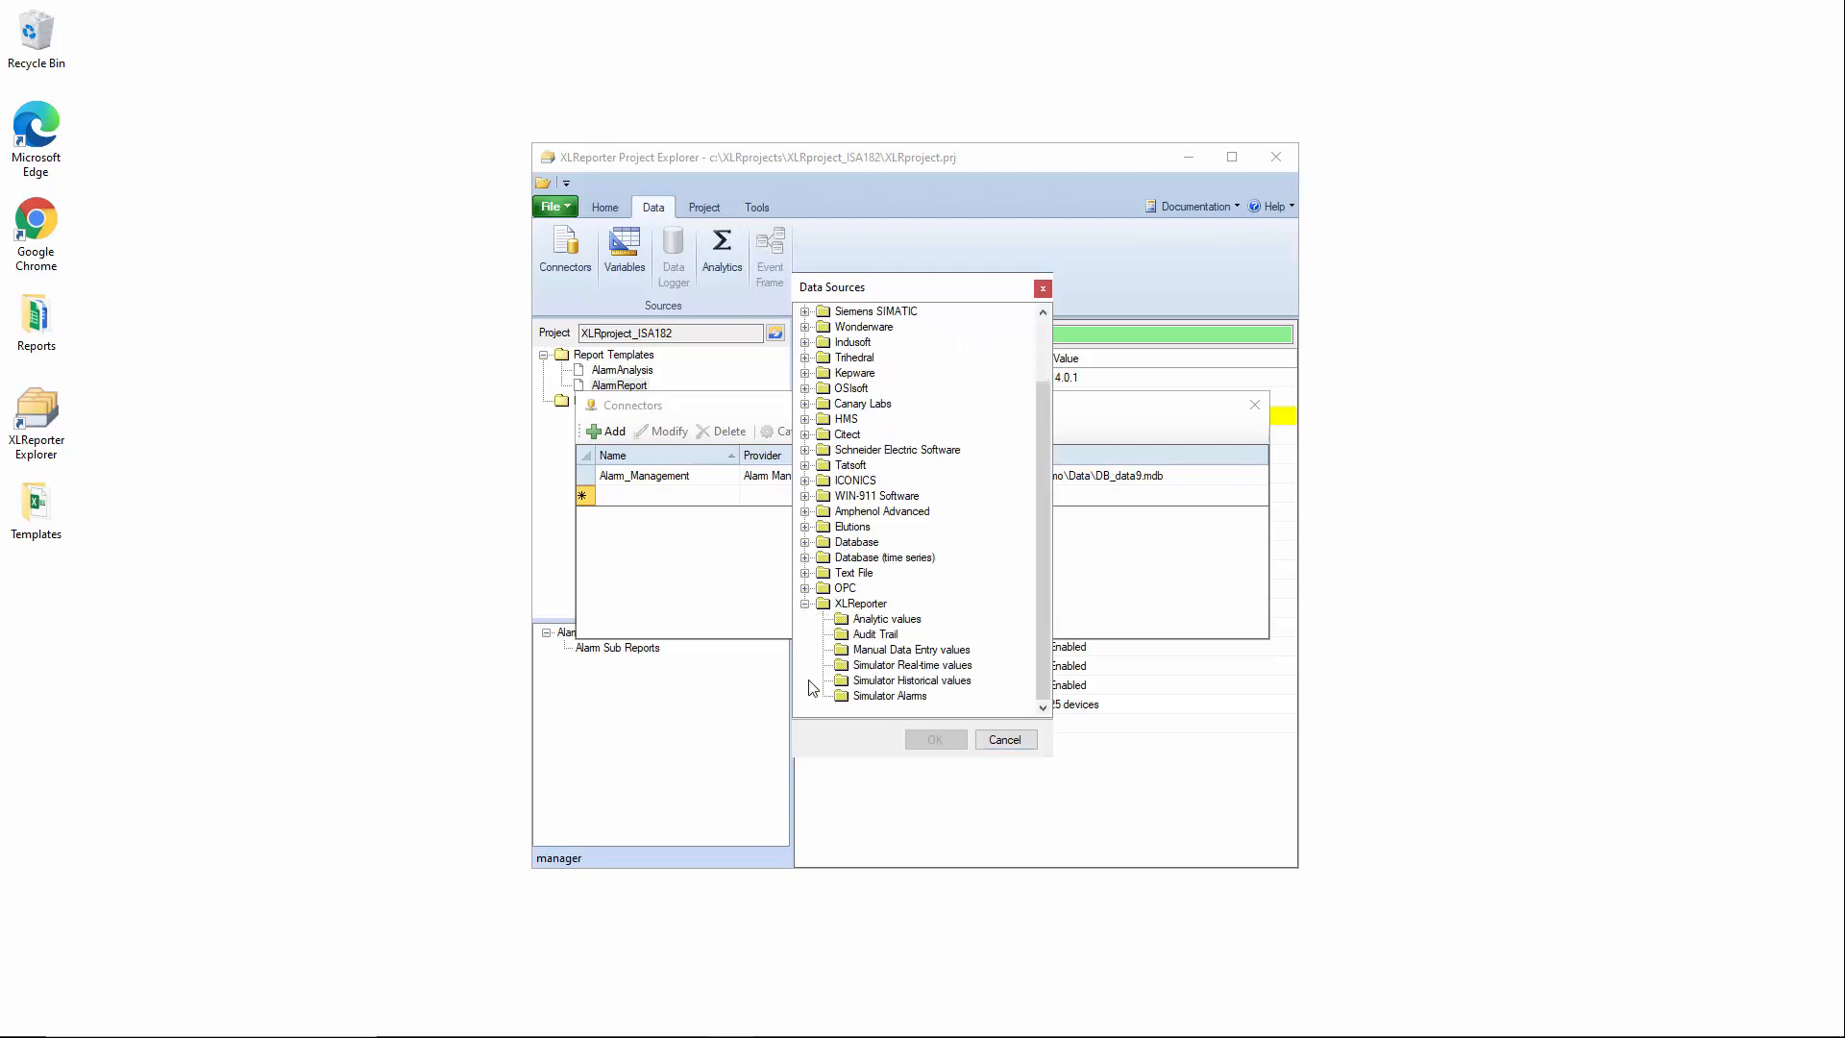
left_click(877, 681)
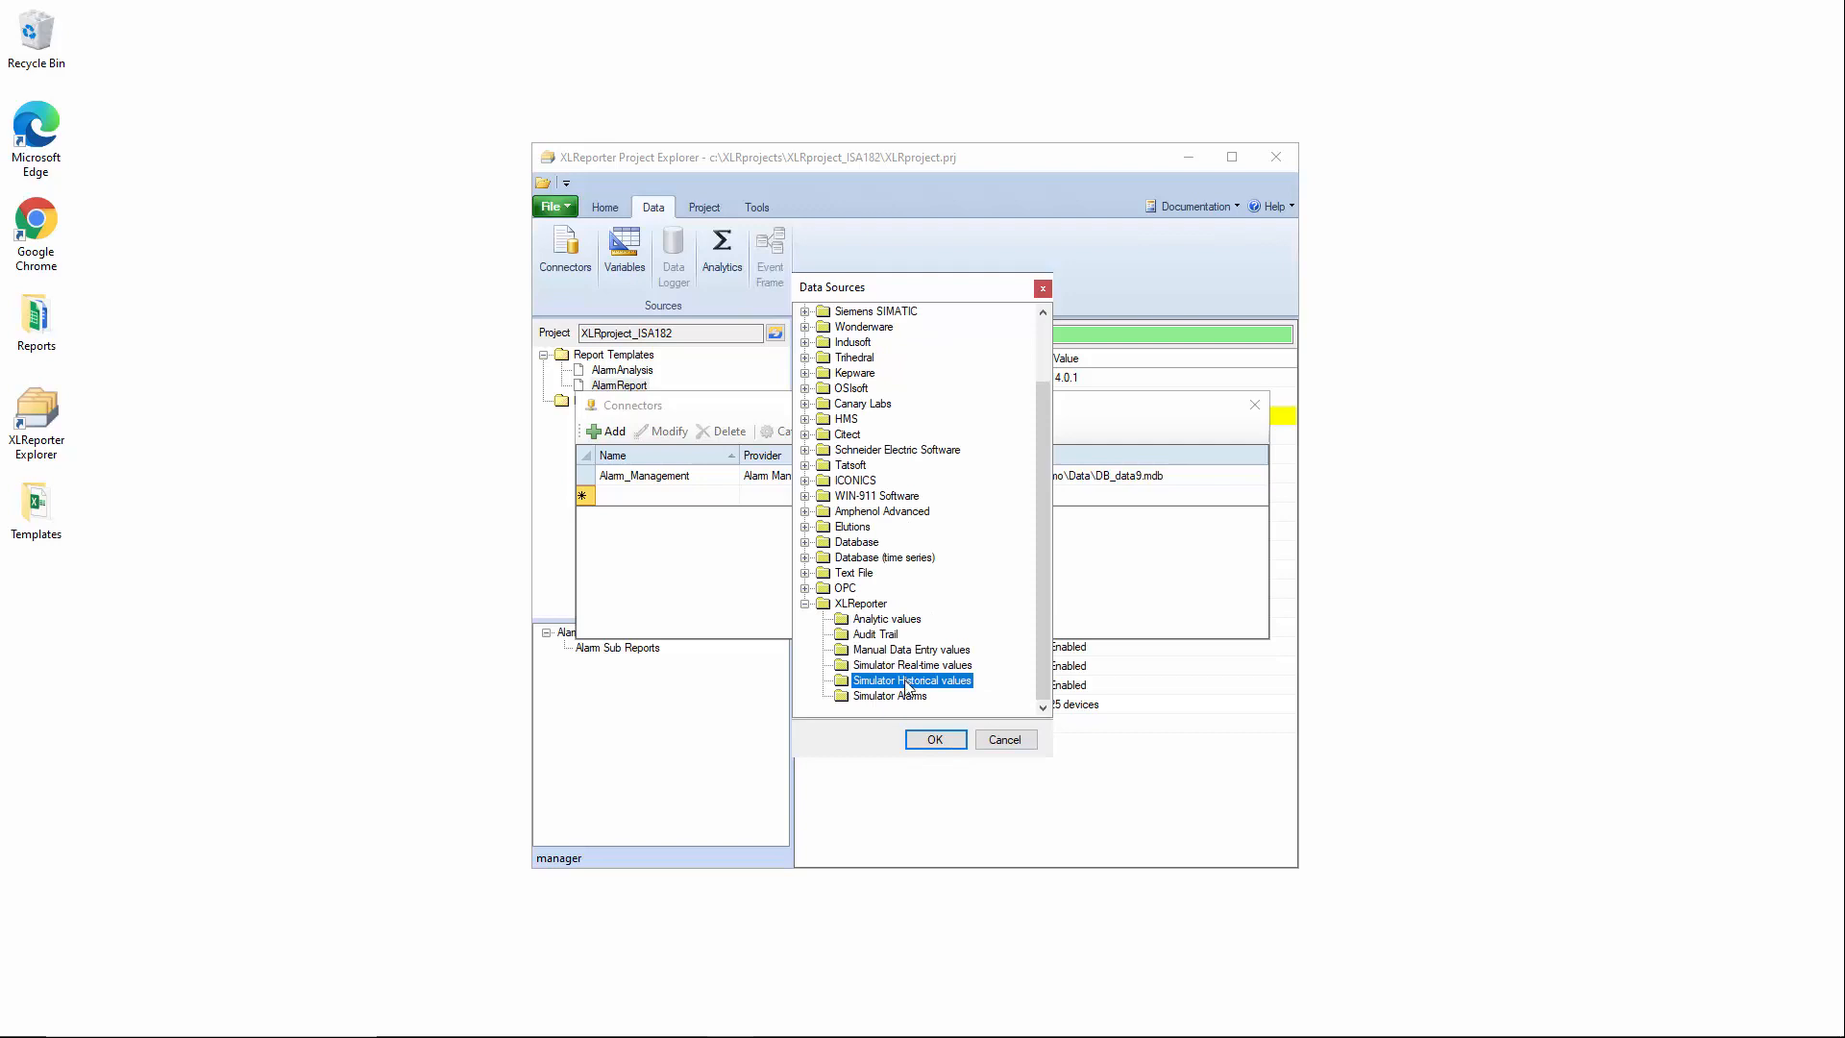
left_click(934, 739)
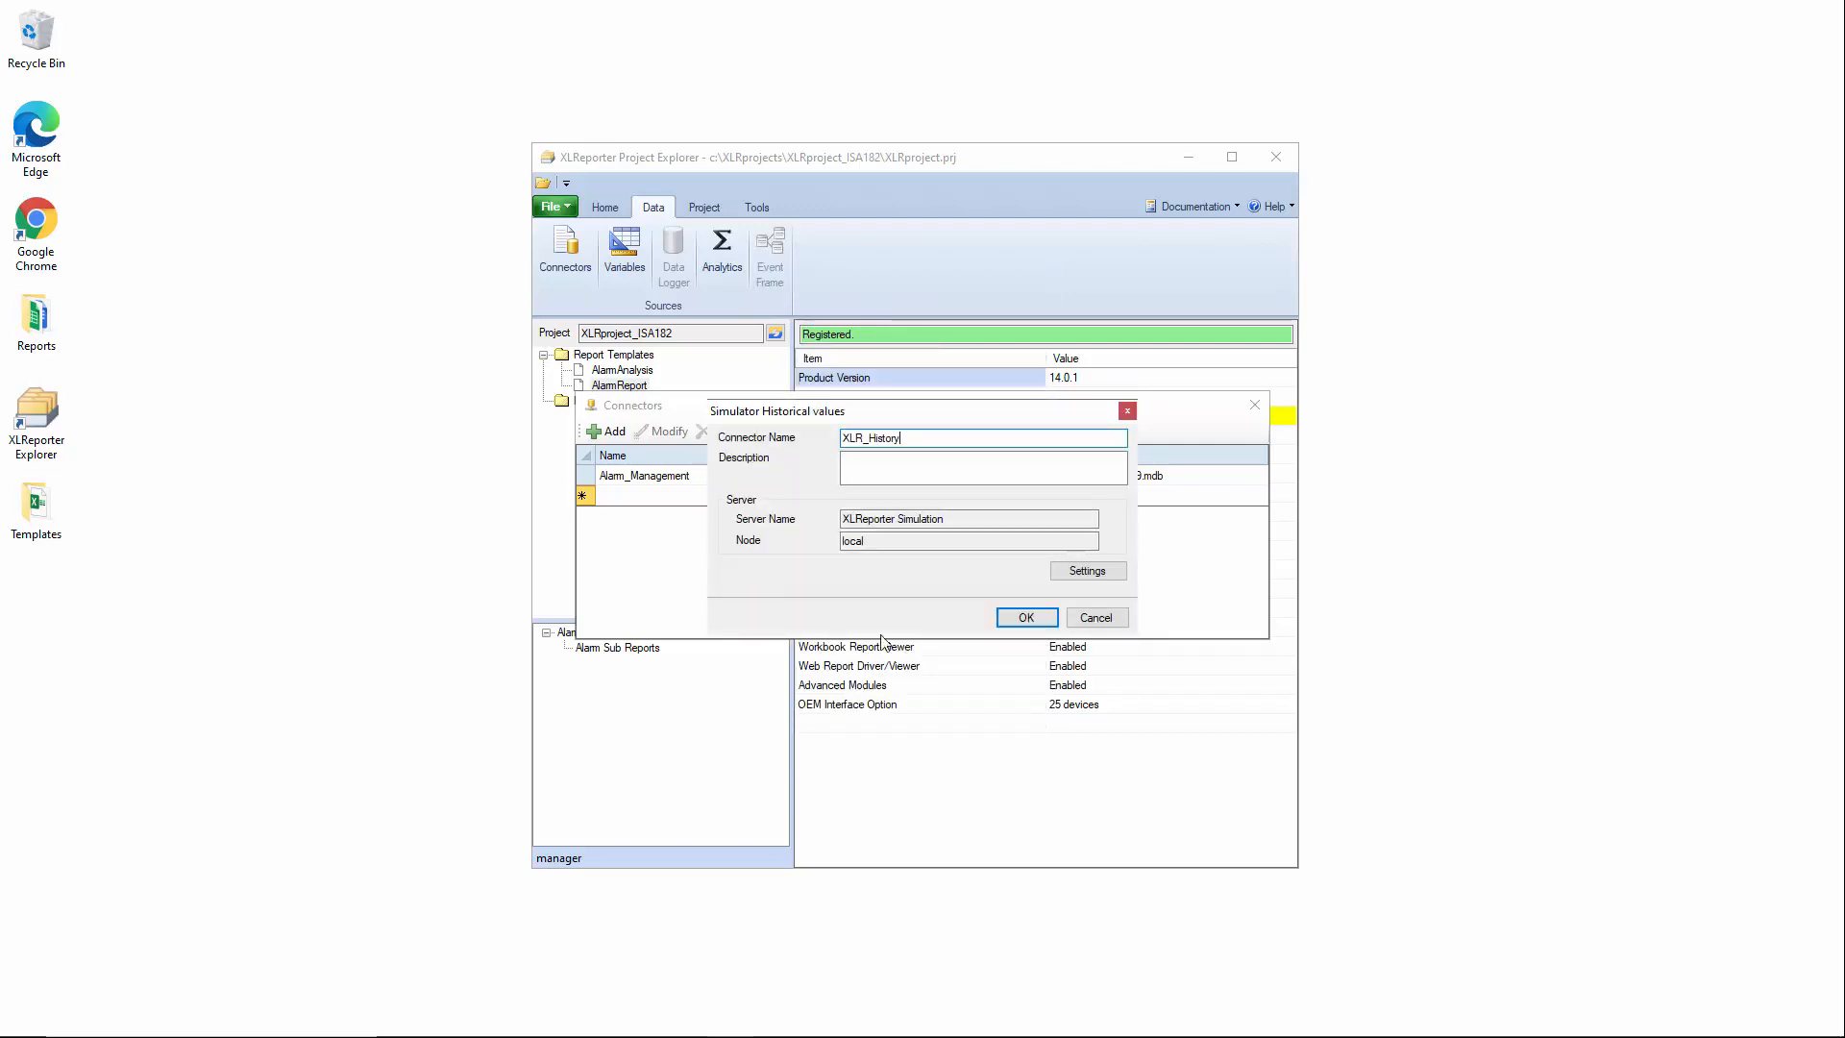
left_click(1022, 618)
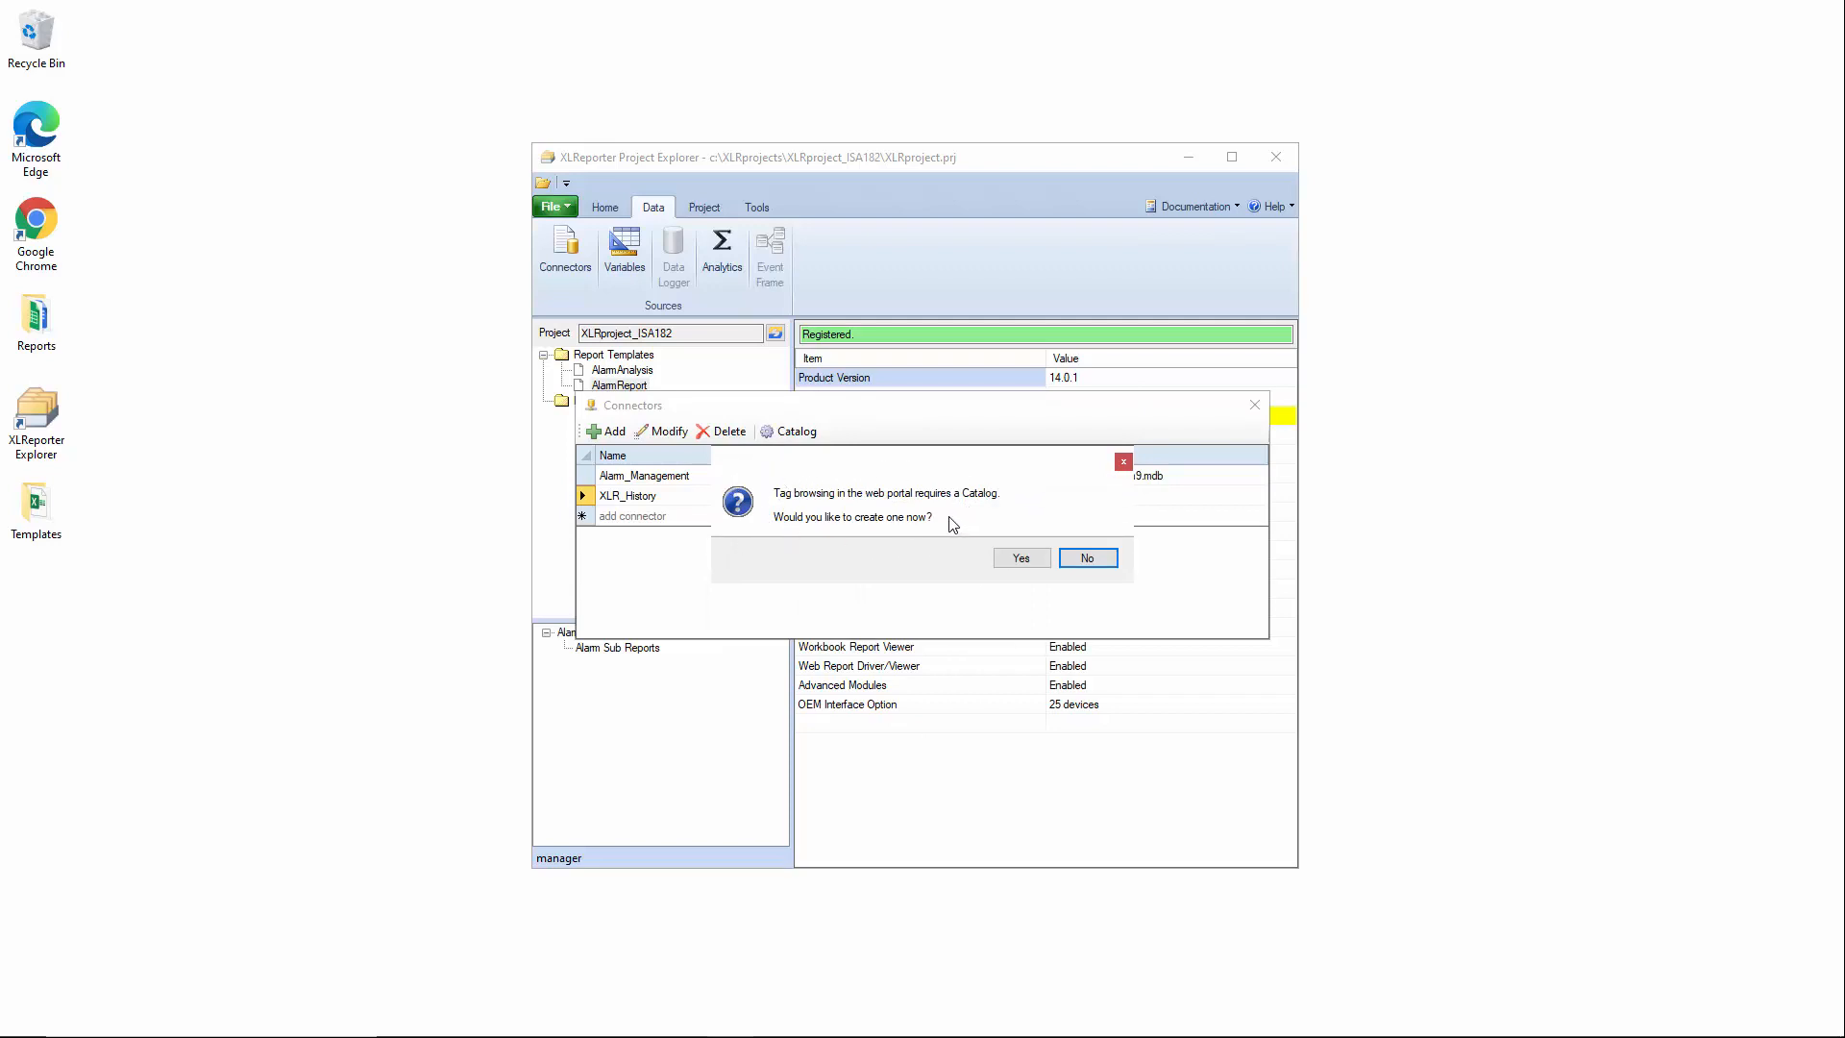
left_click(1090, 559)
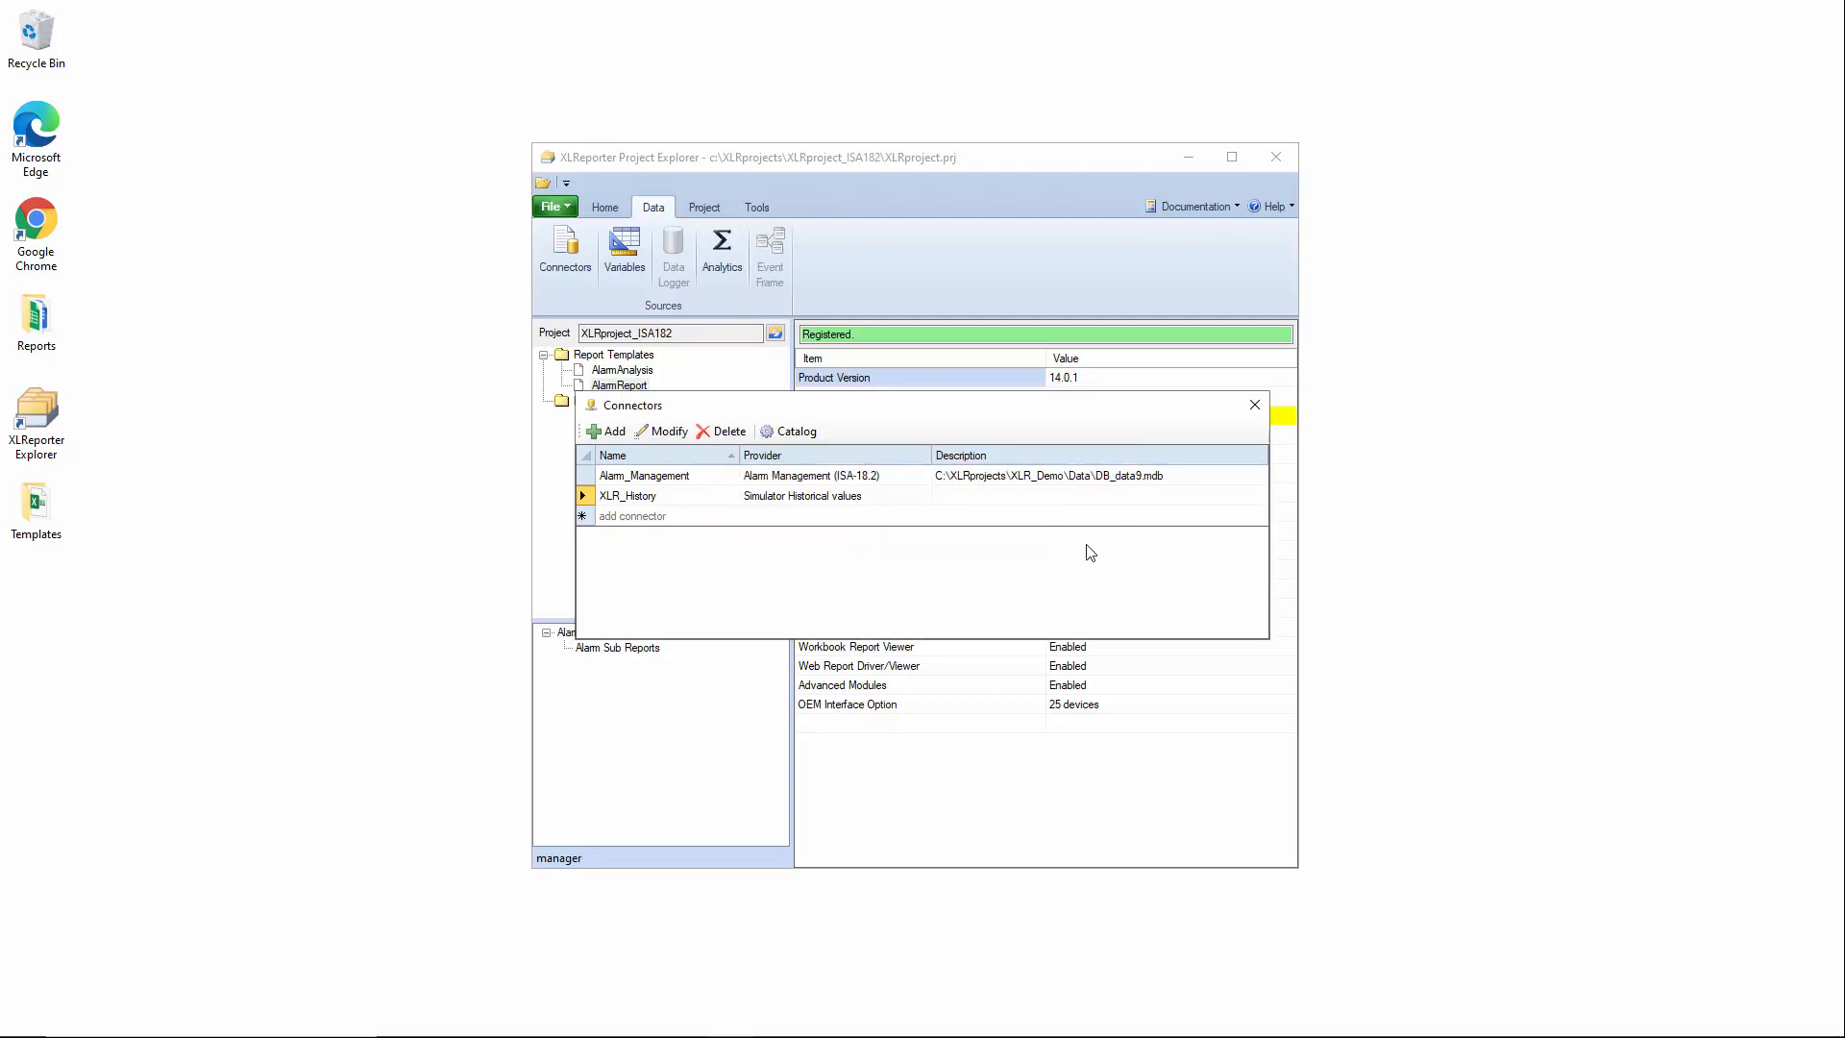
left_click(1254, 404)
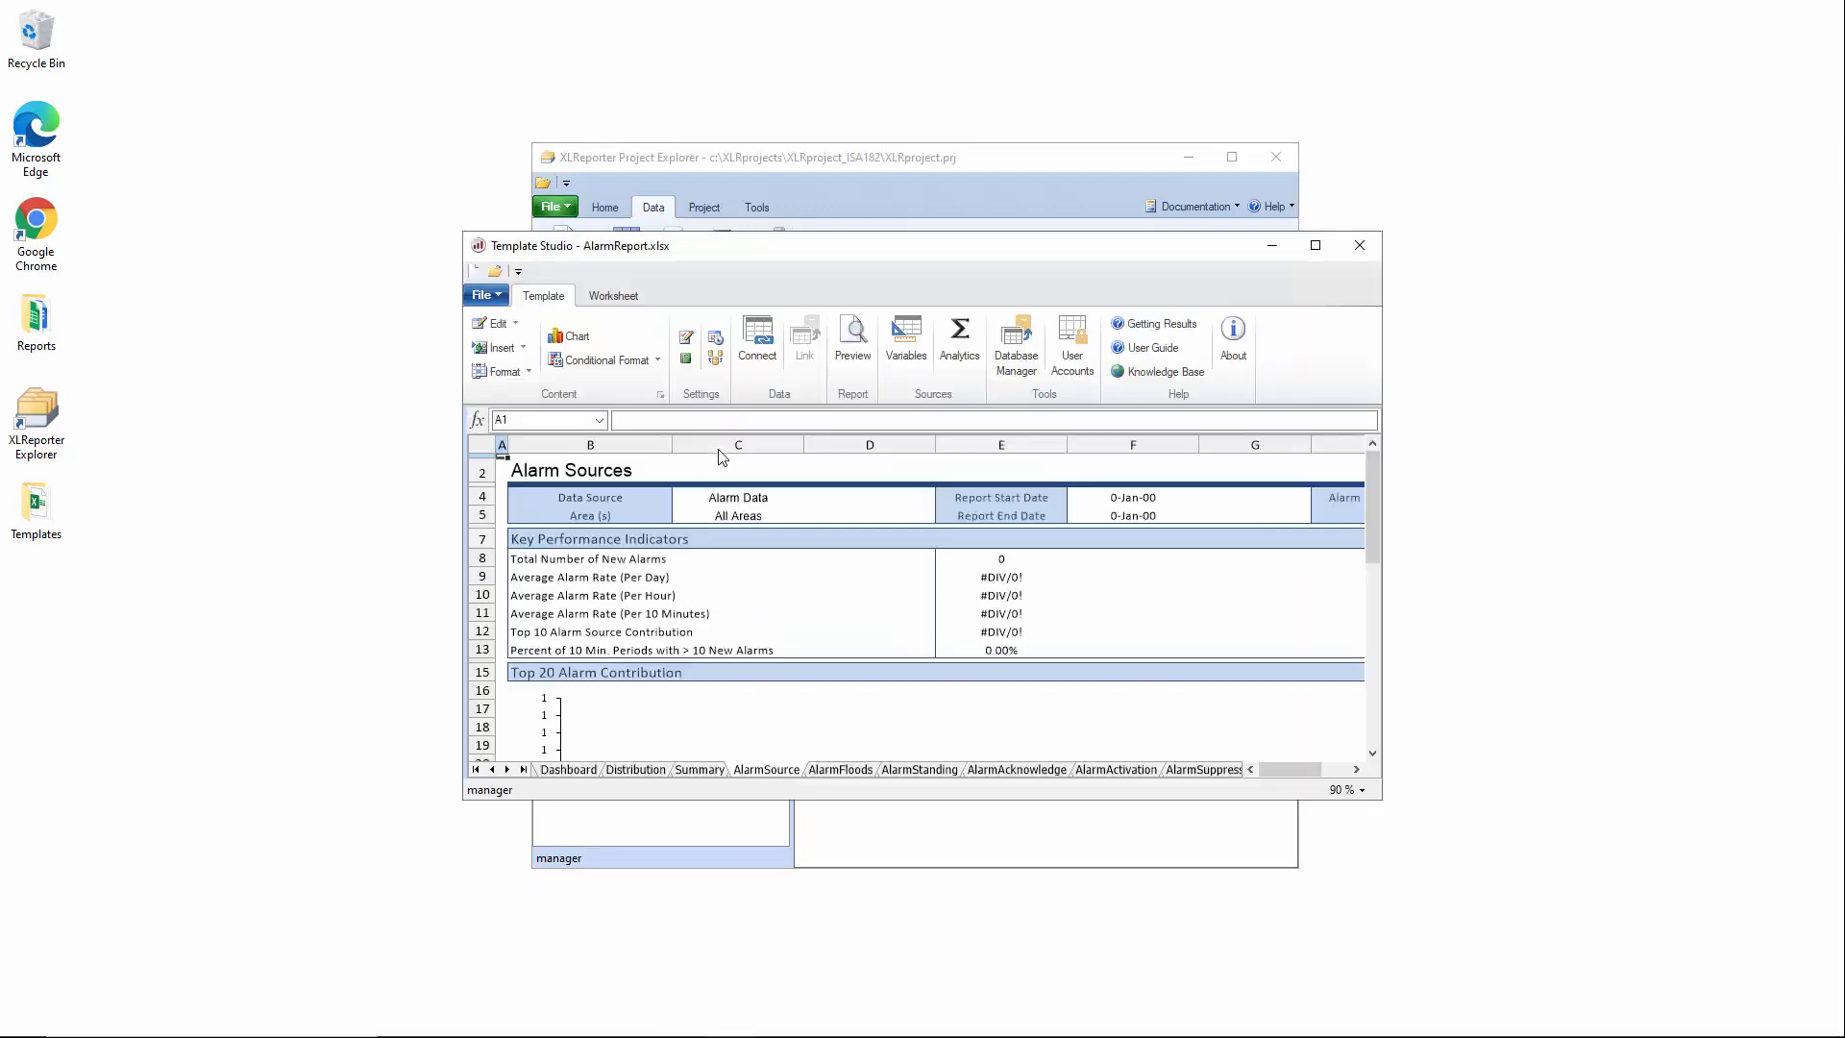
Create a copy of the AlarmSource sheet in the maximized AlarmReport template
left_click(1315, 246)
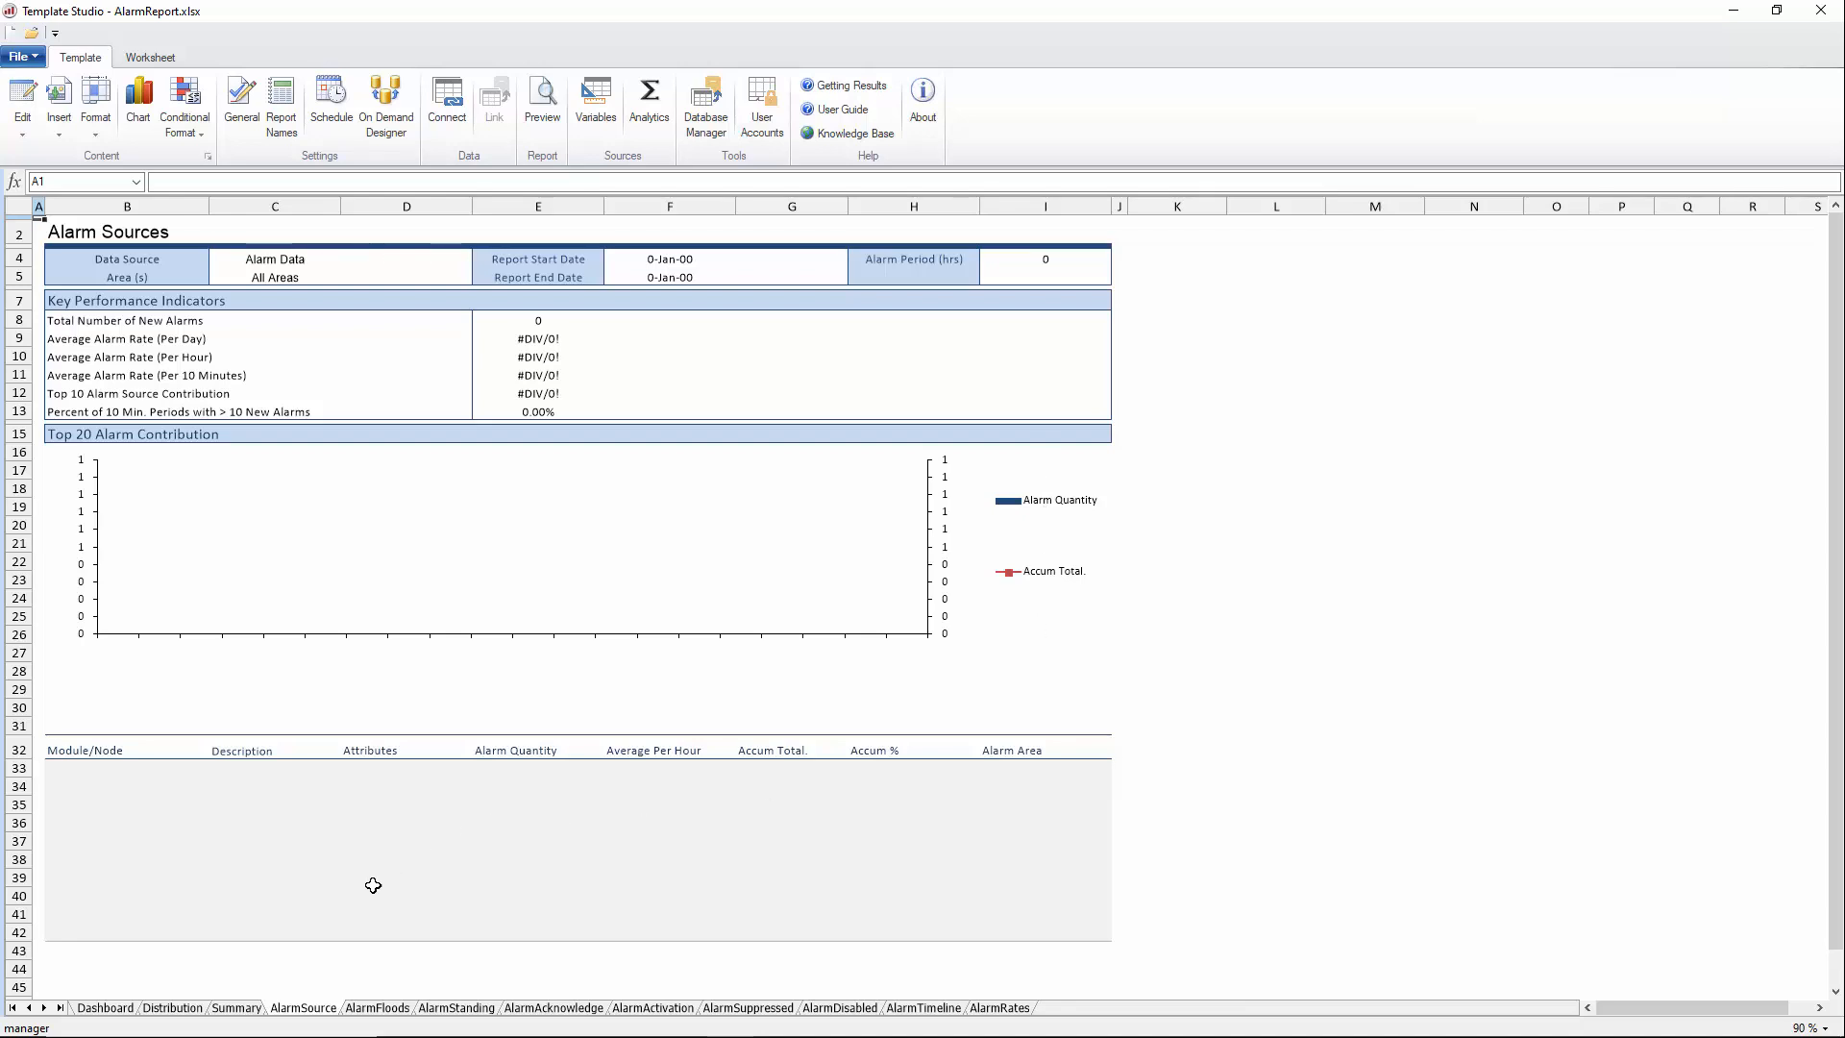
right_click(322, 1011)
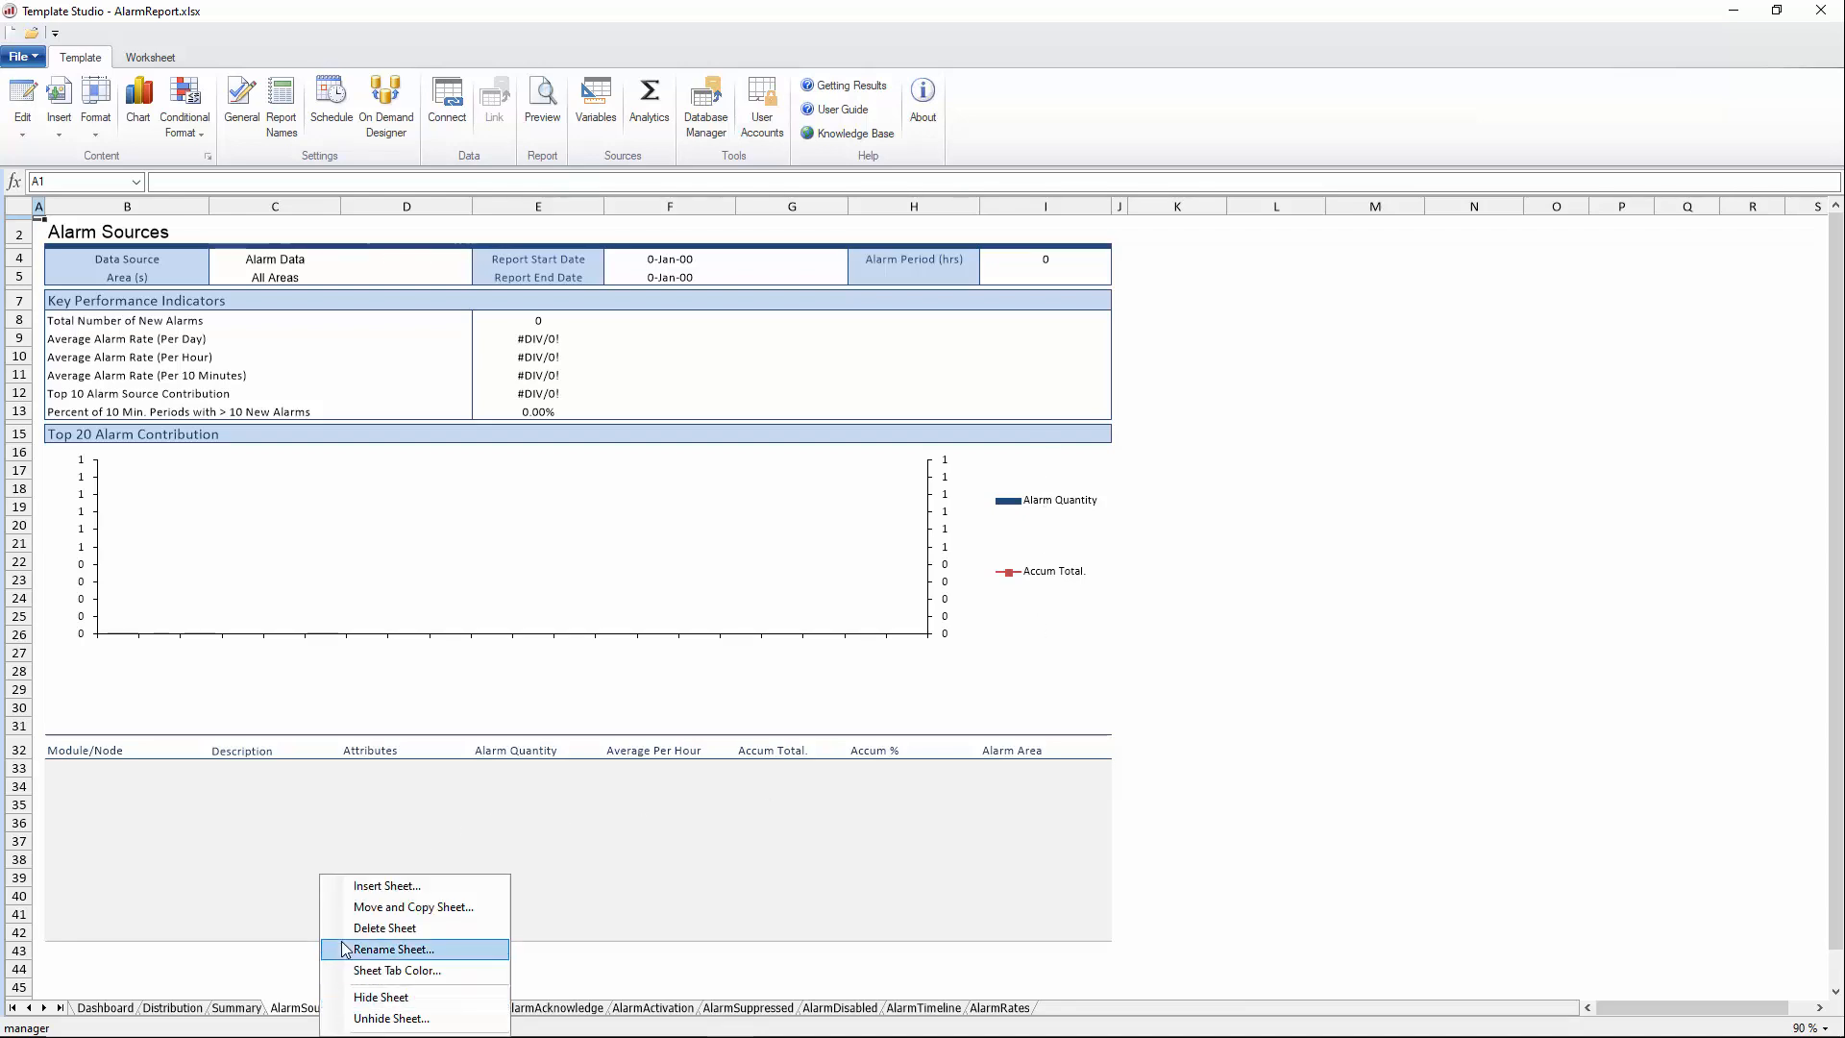
left_click(356, 907)
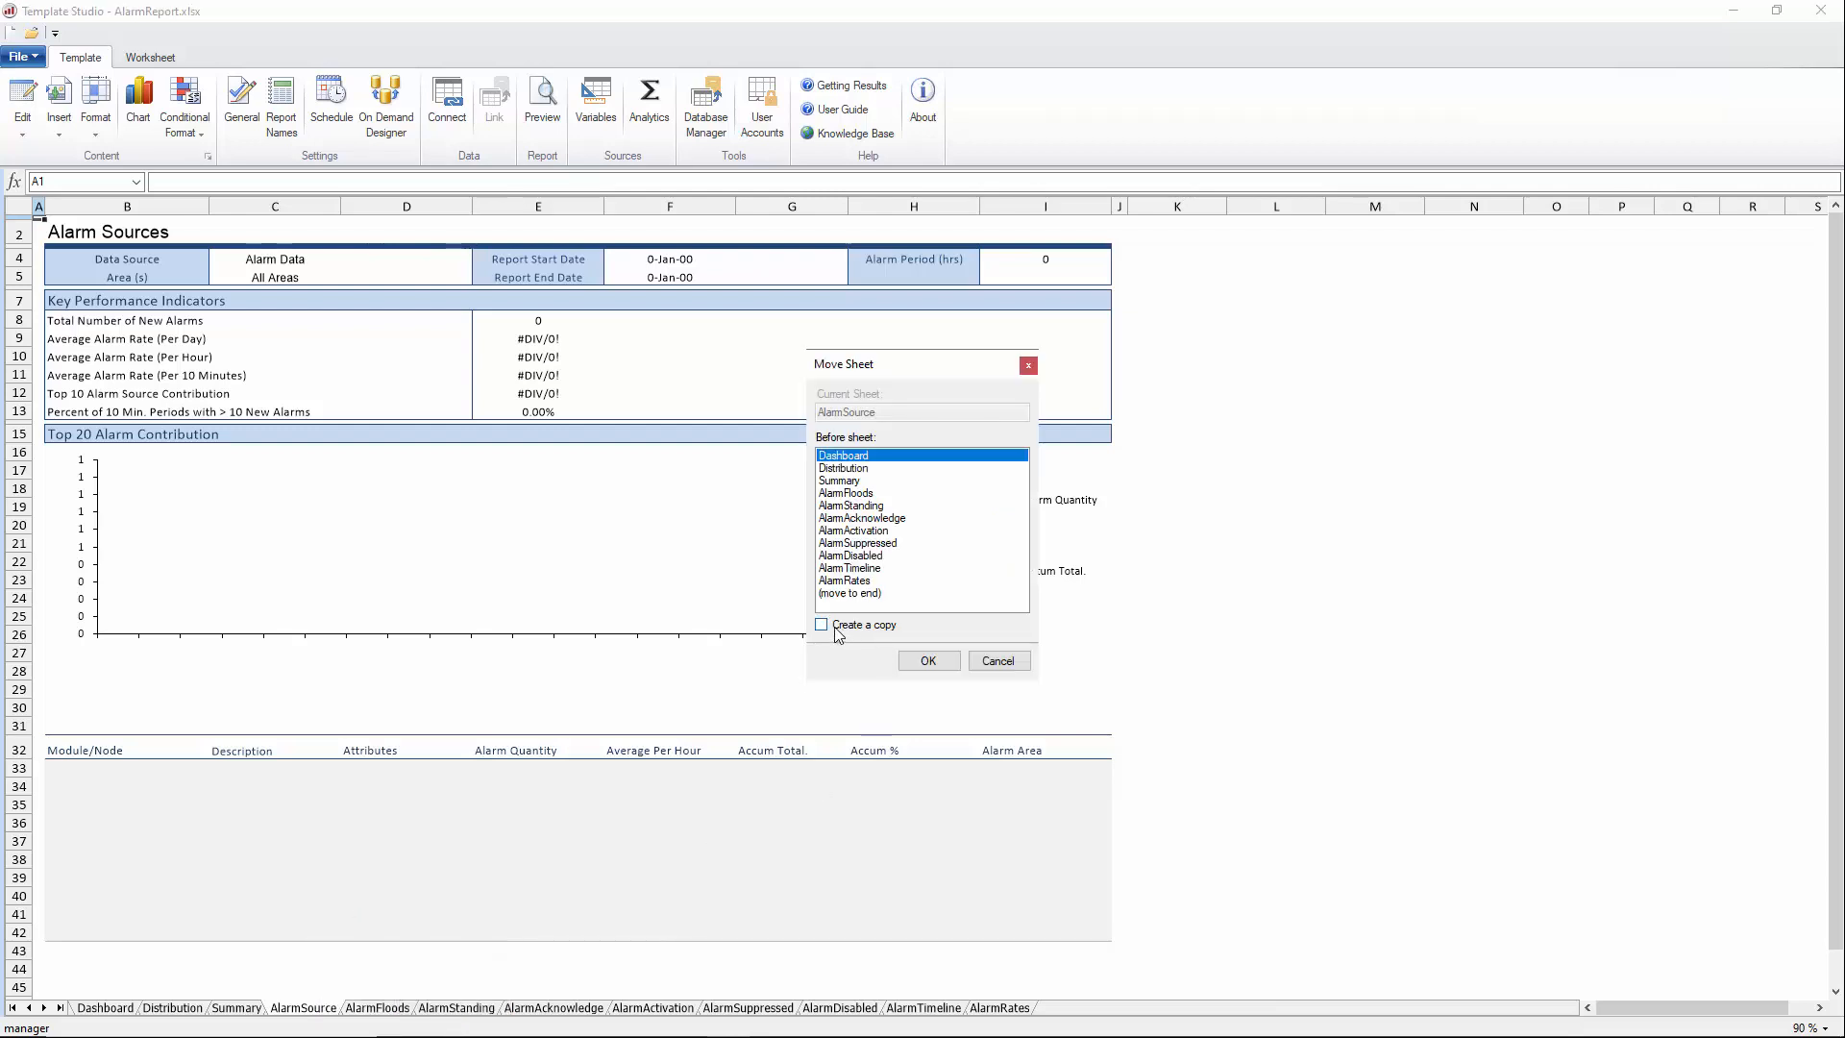
left_click(832, 626)
left_click(932, 662)
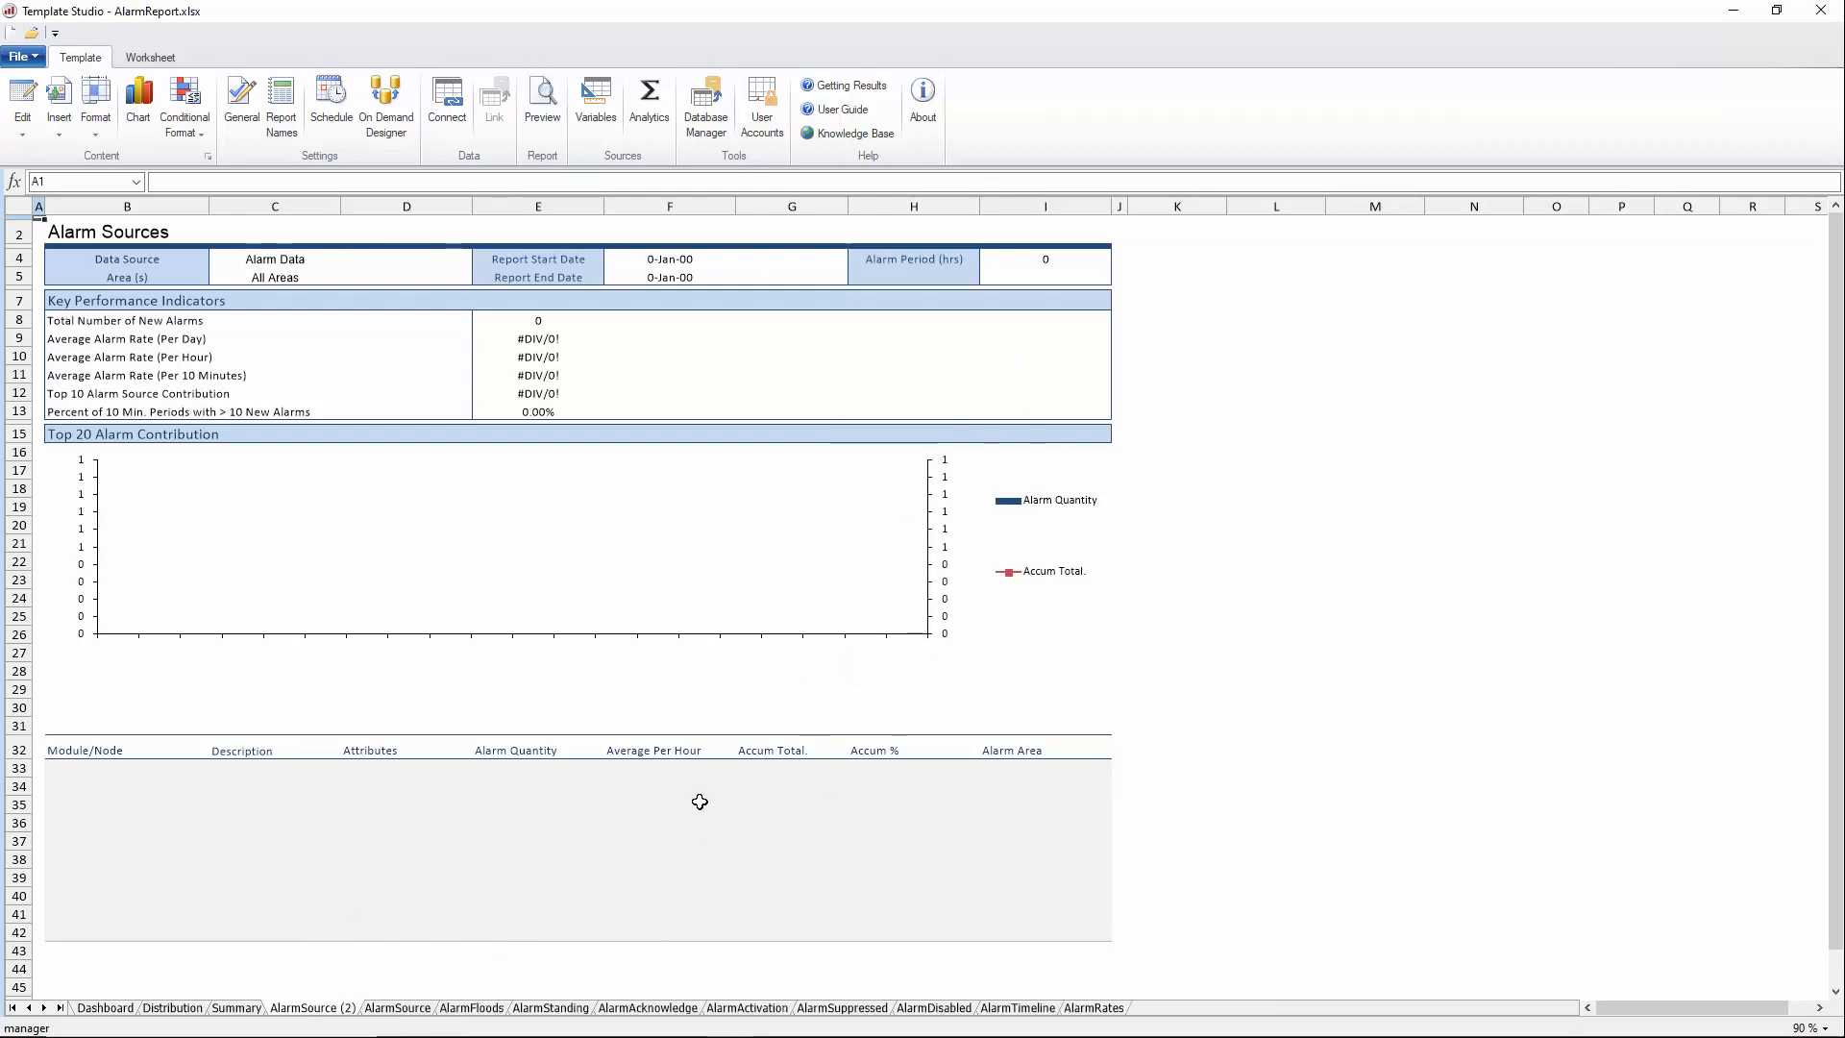
Rename the copied AlarmSource sheet as History Trend
right_click(346, 1009)
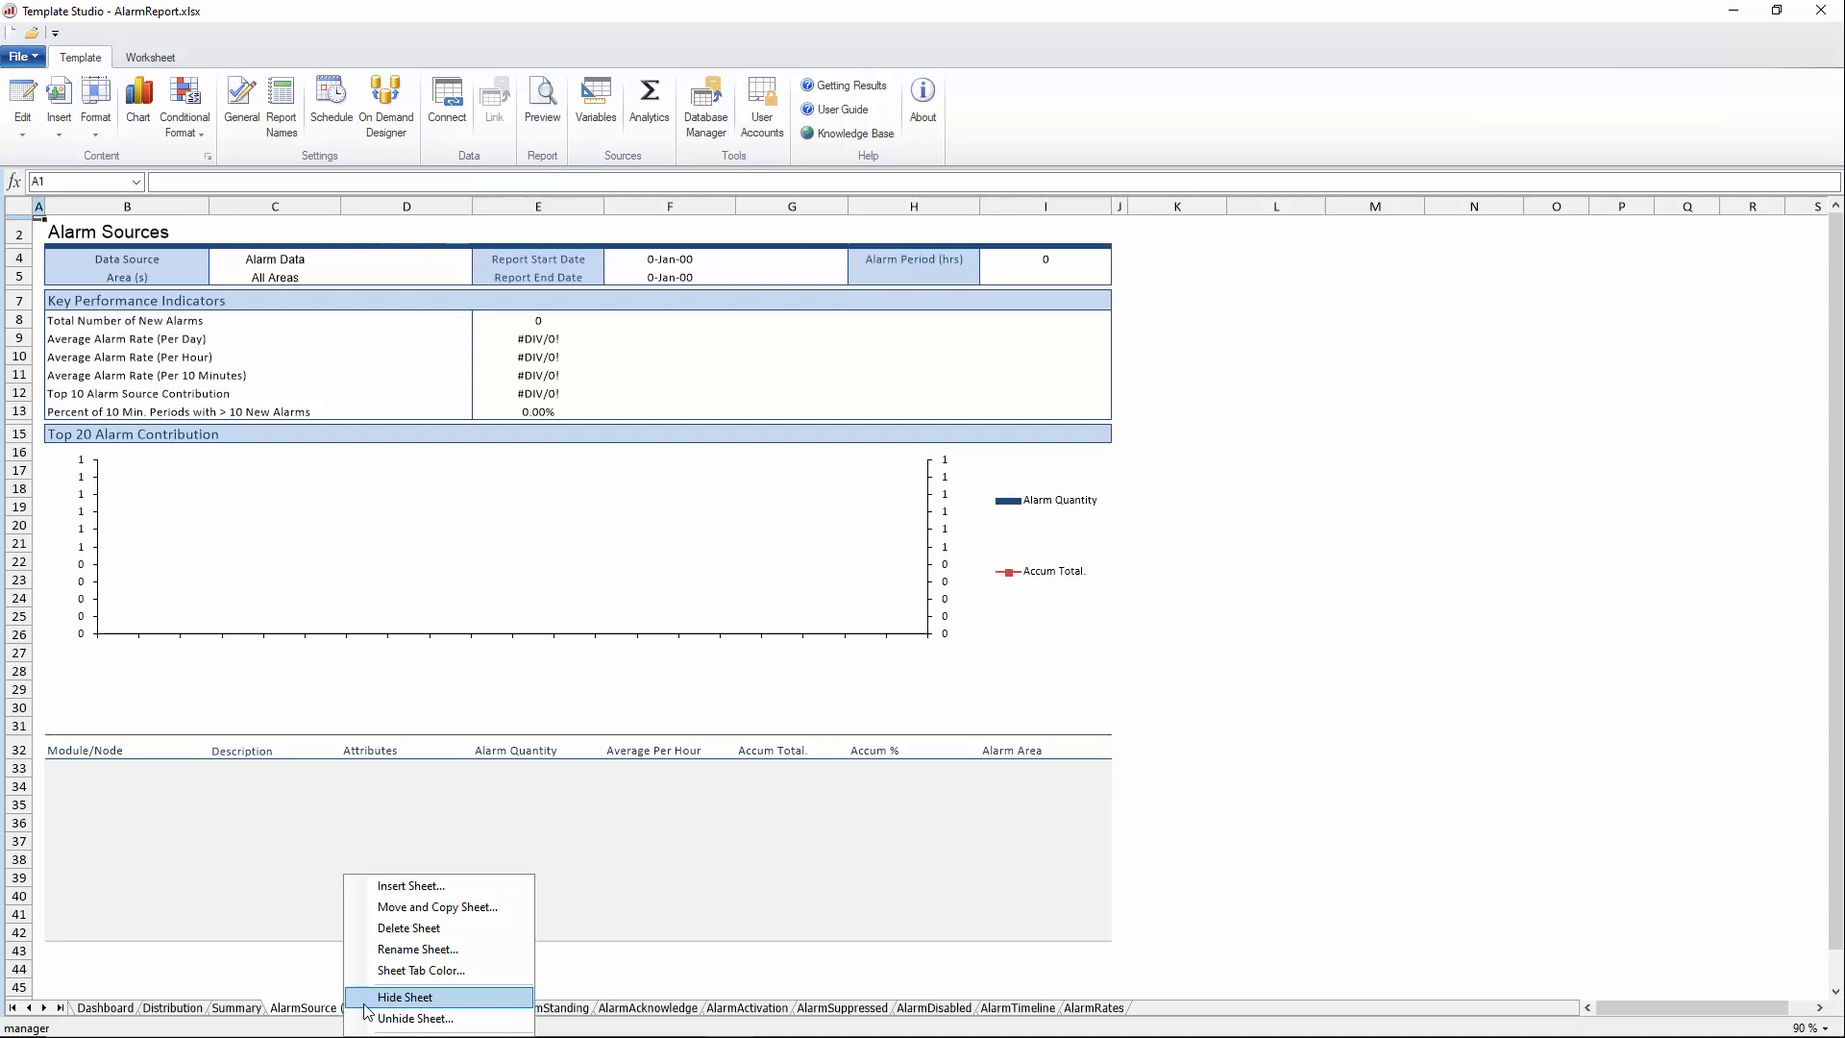
left_click(394, 949)
type("History Trend")
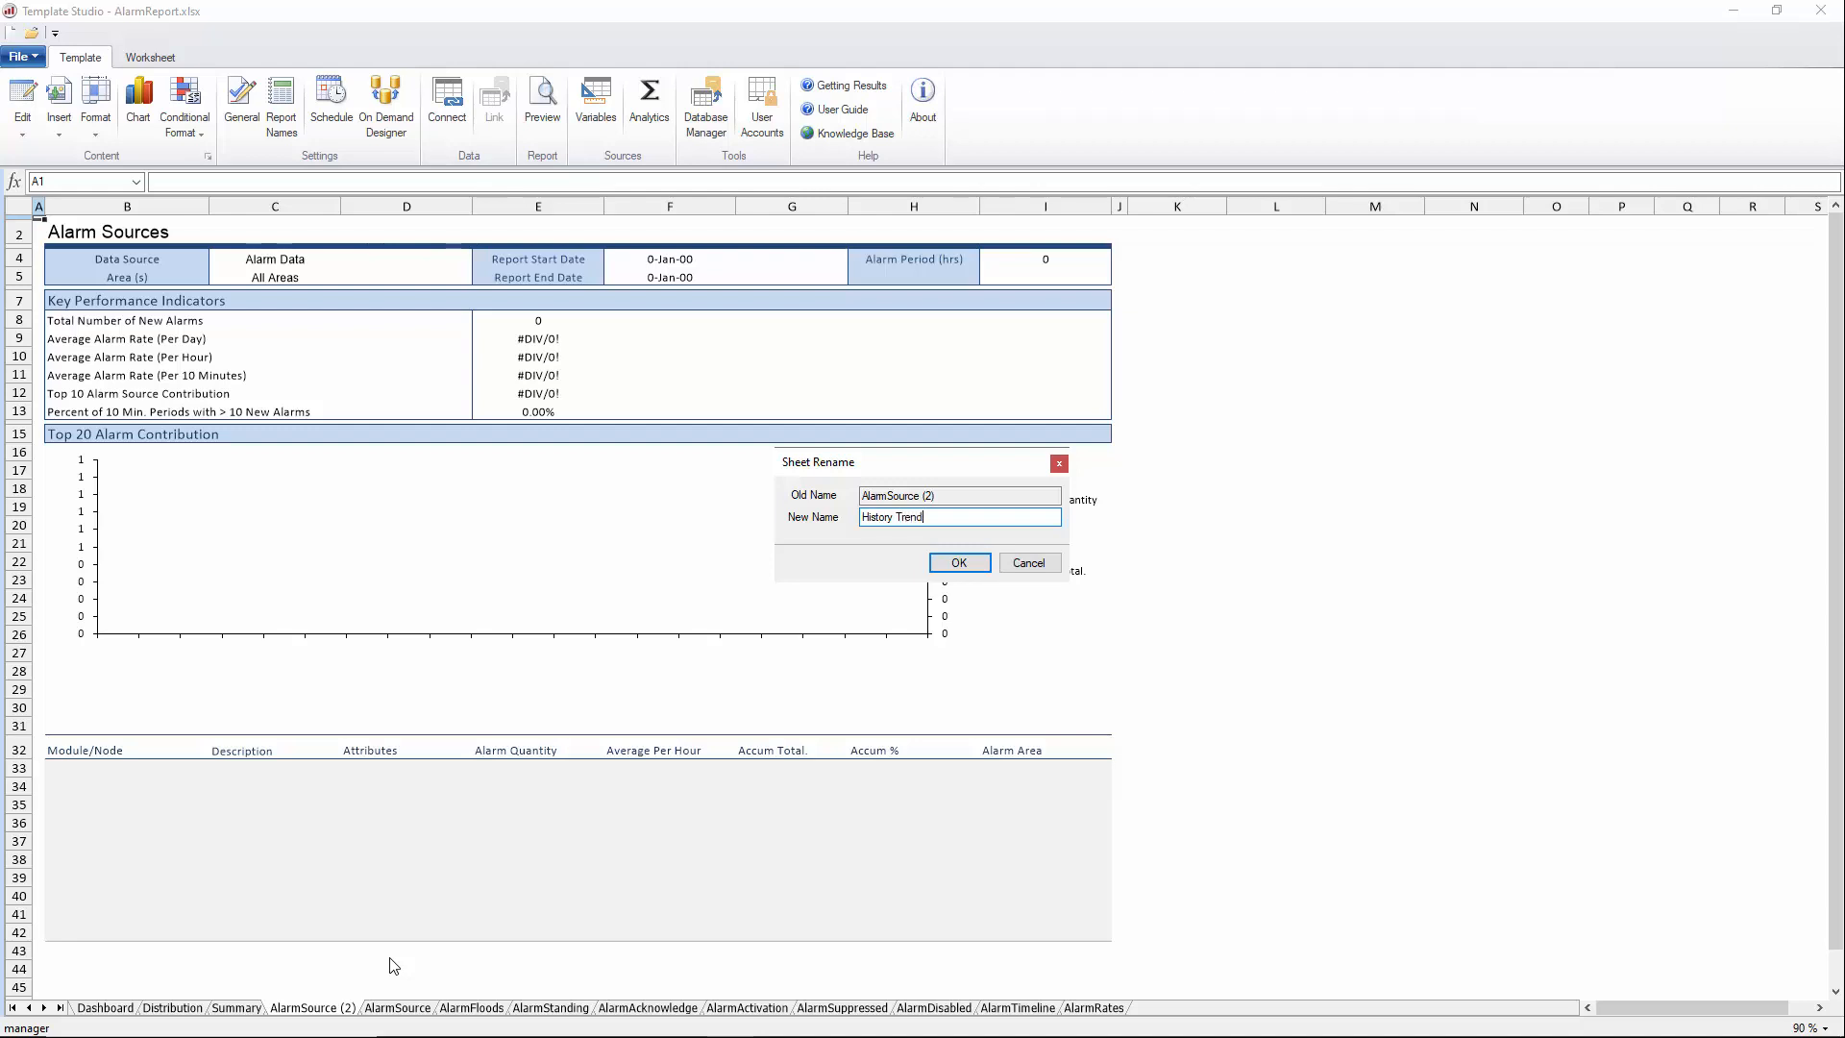
left_click(971, 565)
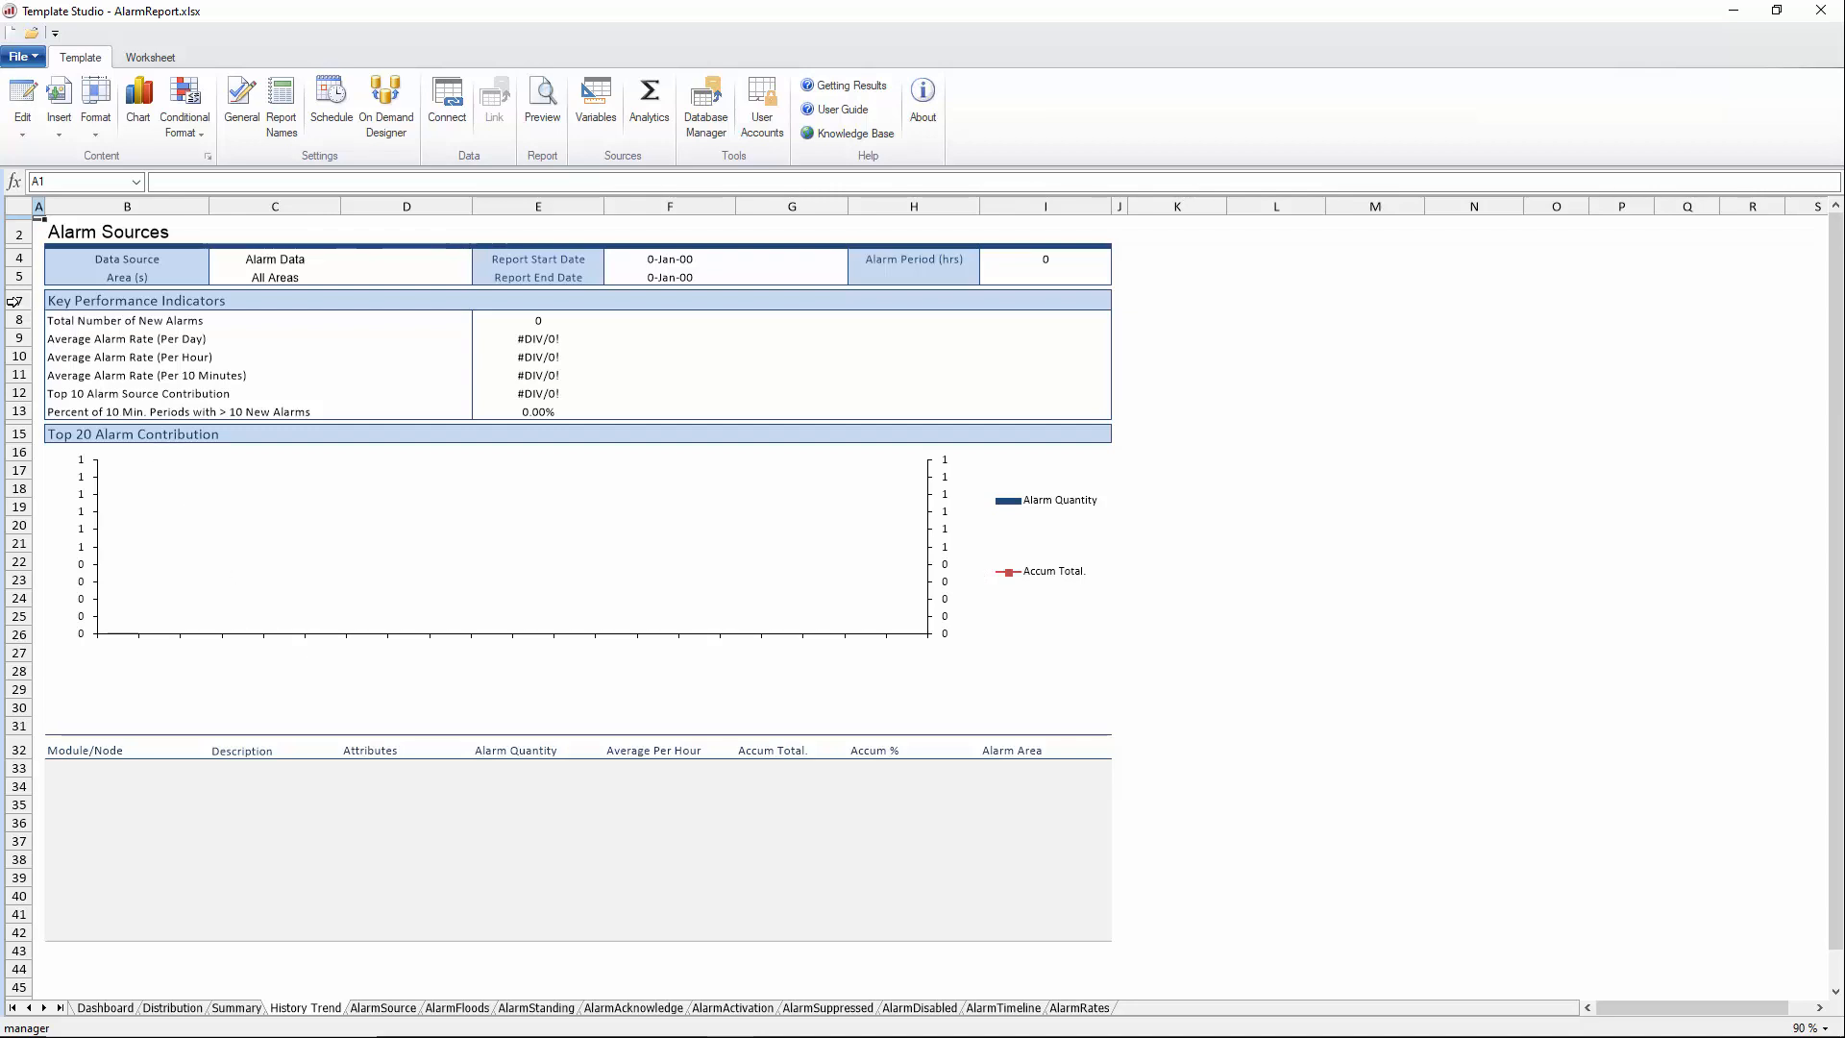
Delete the Key Performance Indicators rows 7 to 13 and the data source and report date rows 4 to 5 from the History Trend sheet
left_click_drag(13, 302, 32, 415)
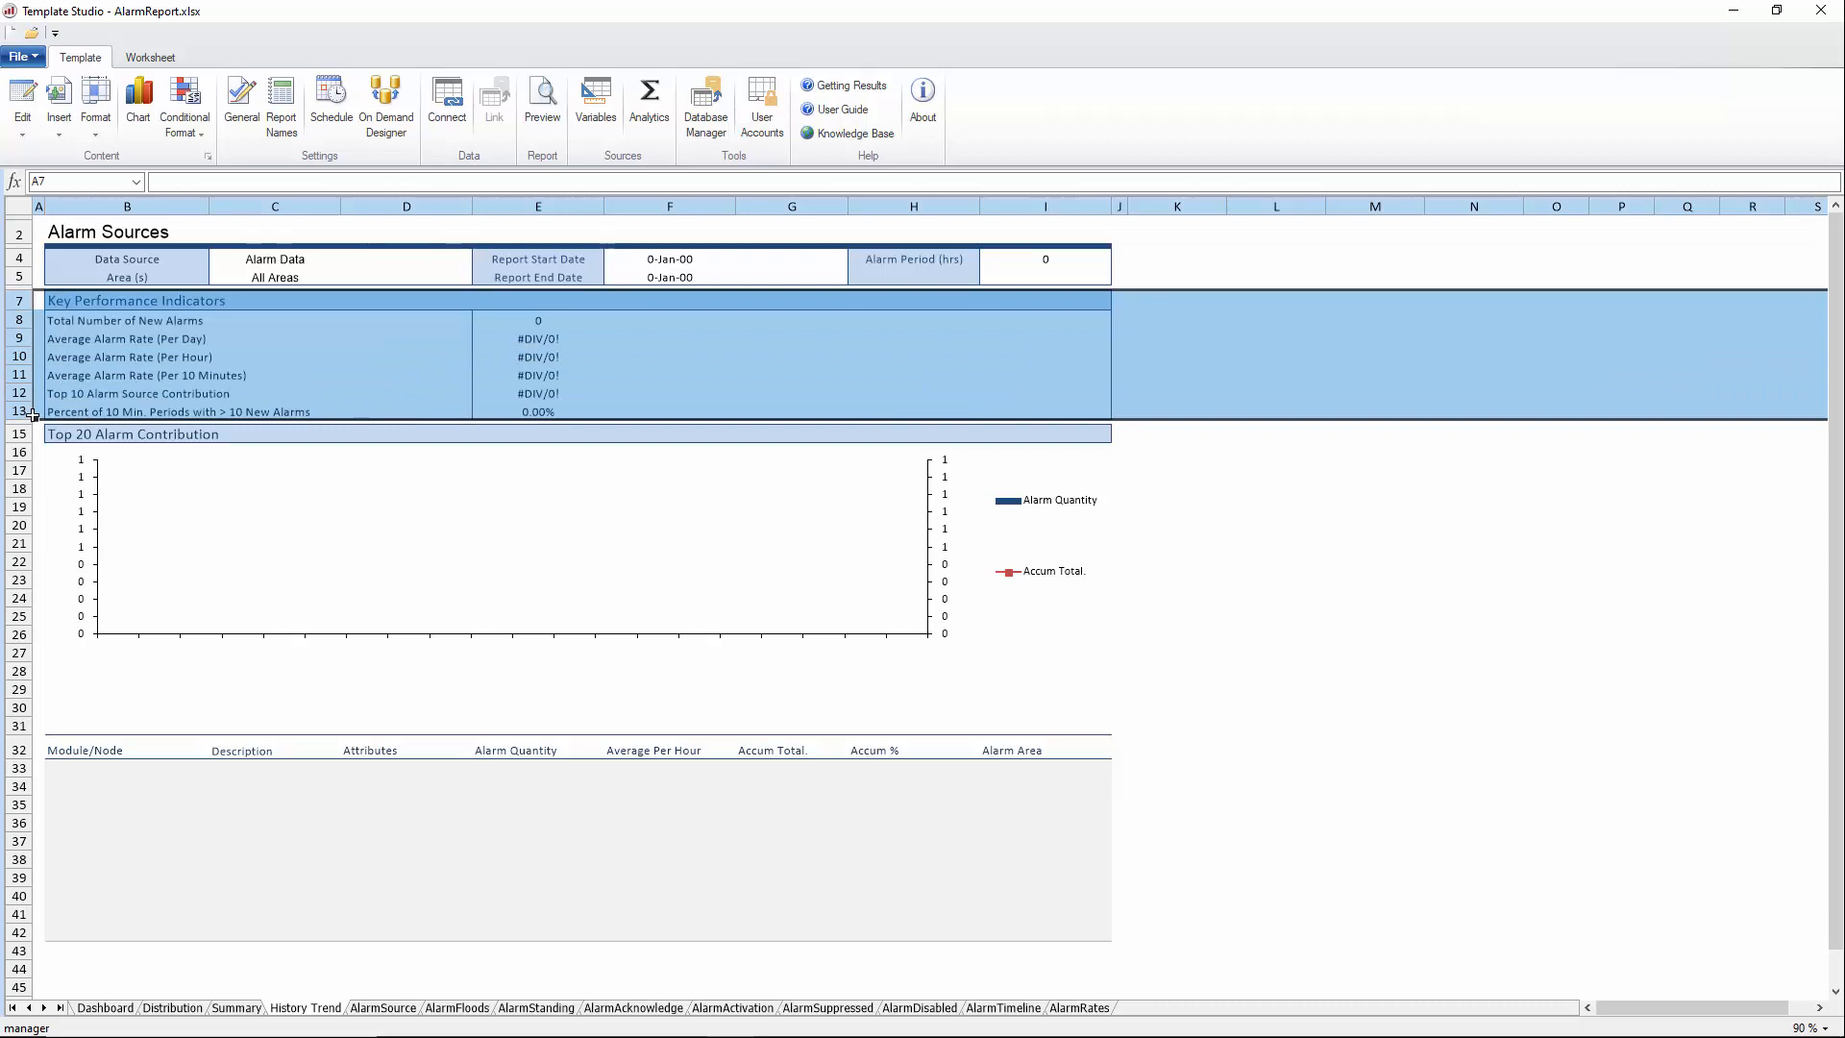
right_click(25, 412)
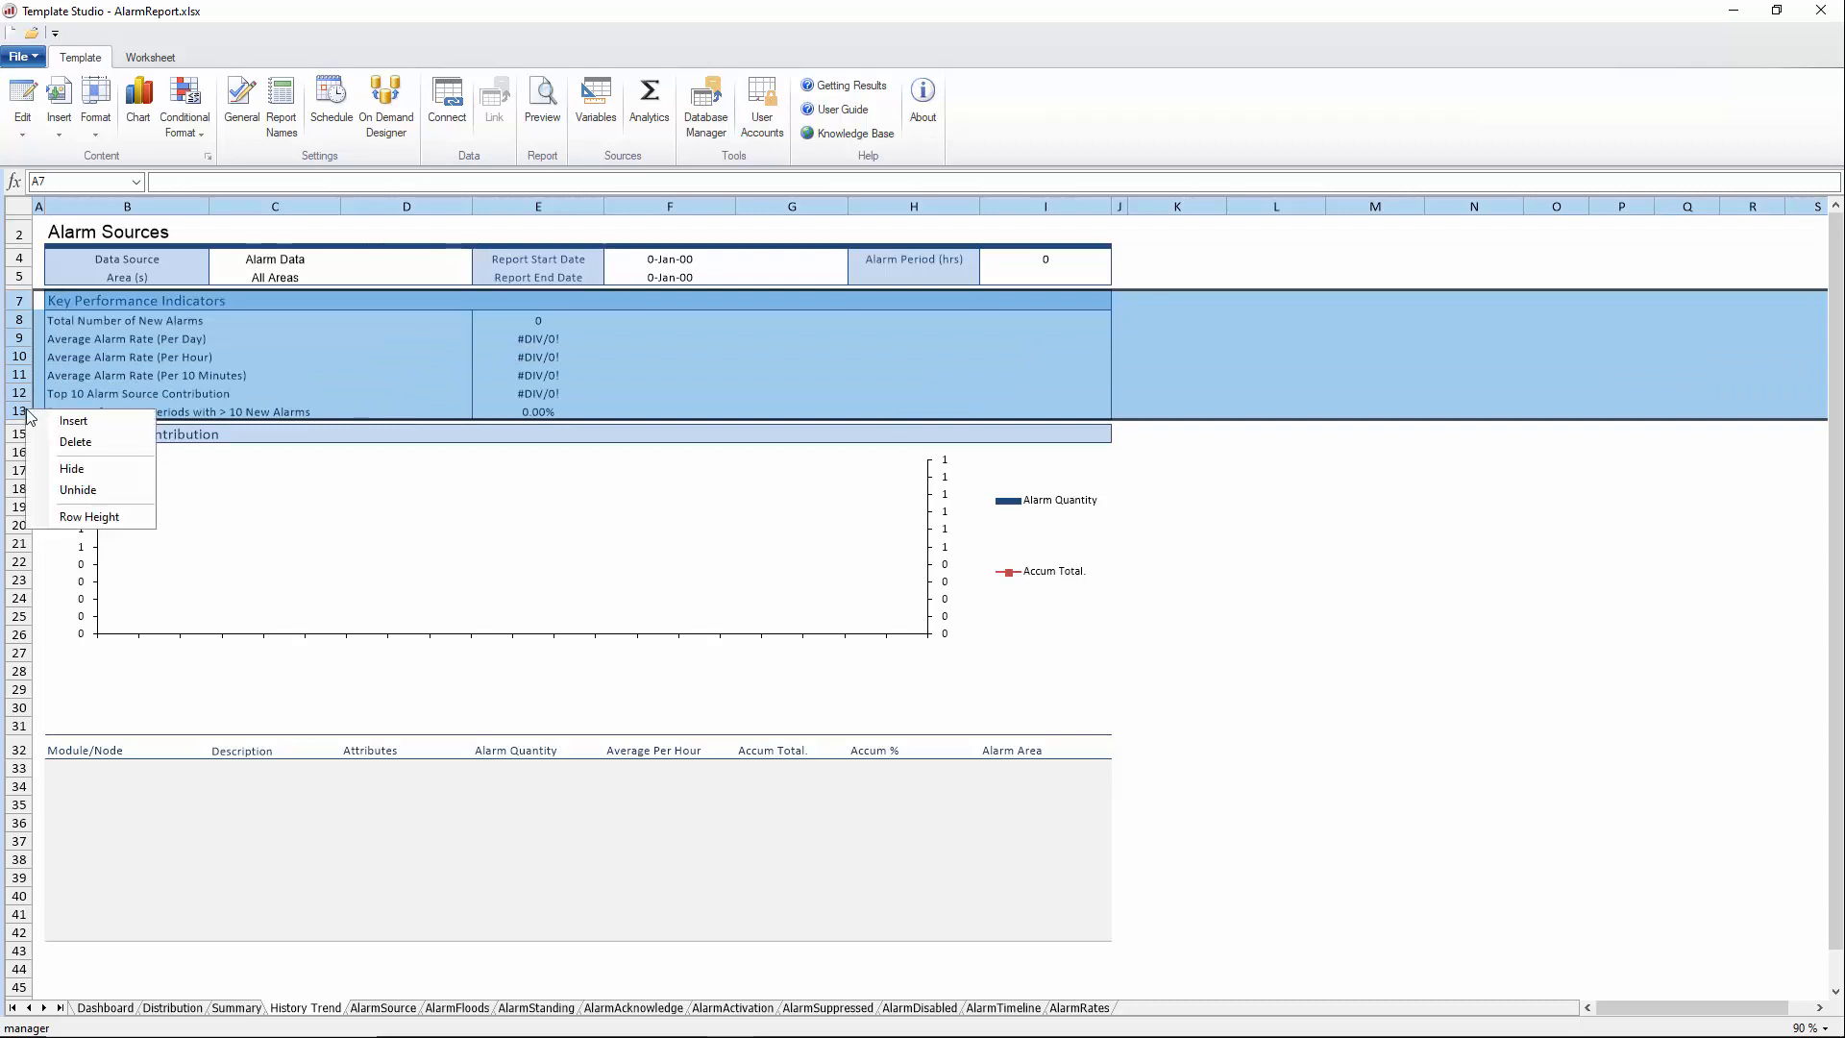
left_click(65, 444)
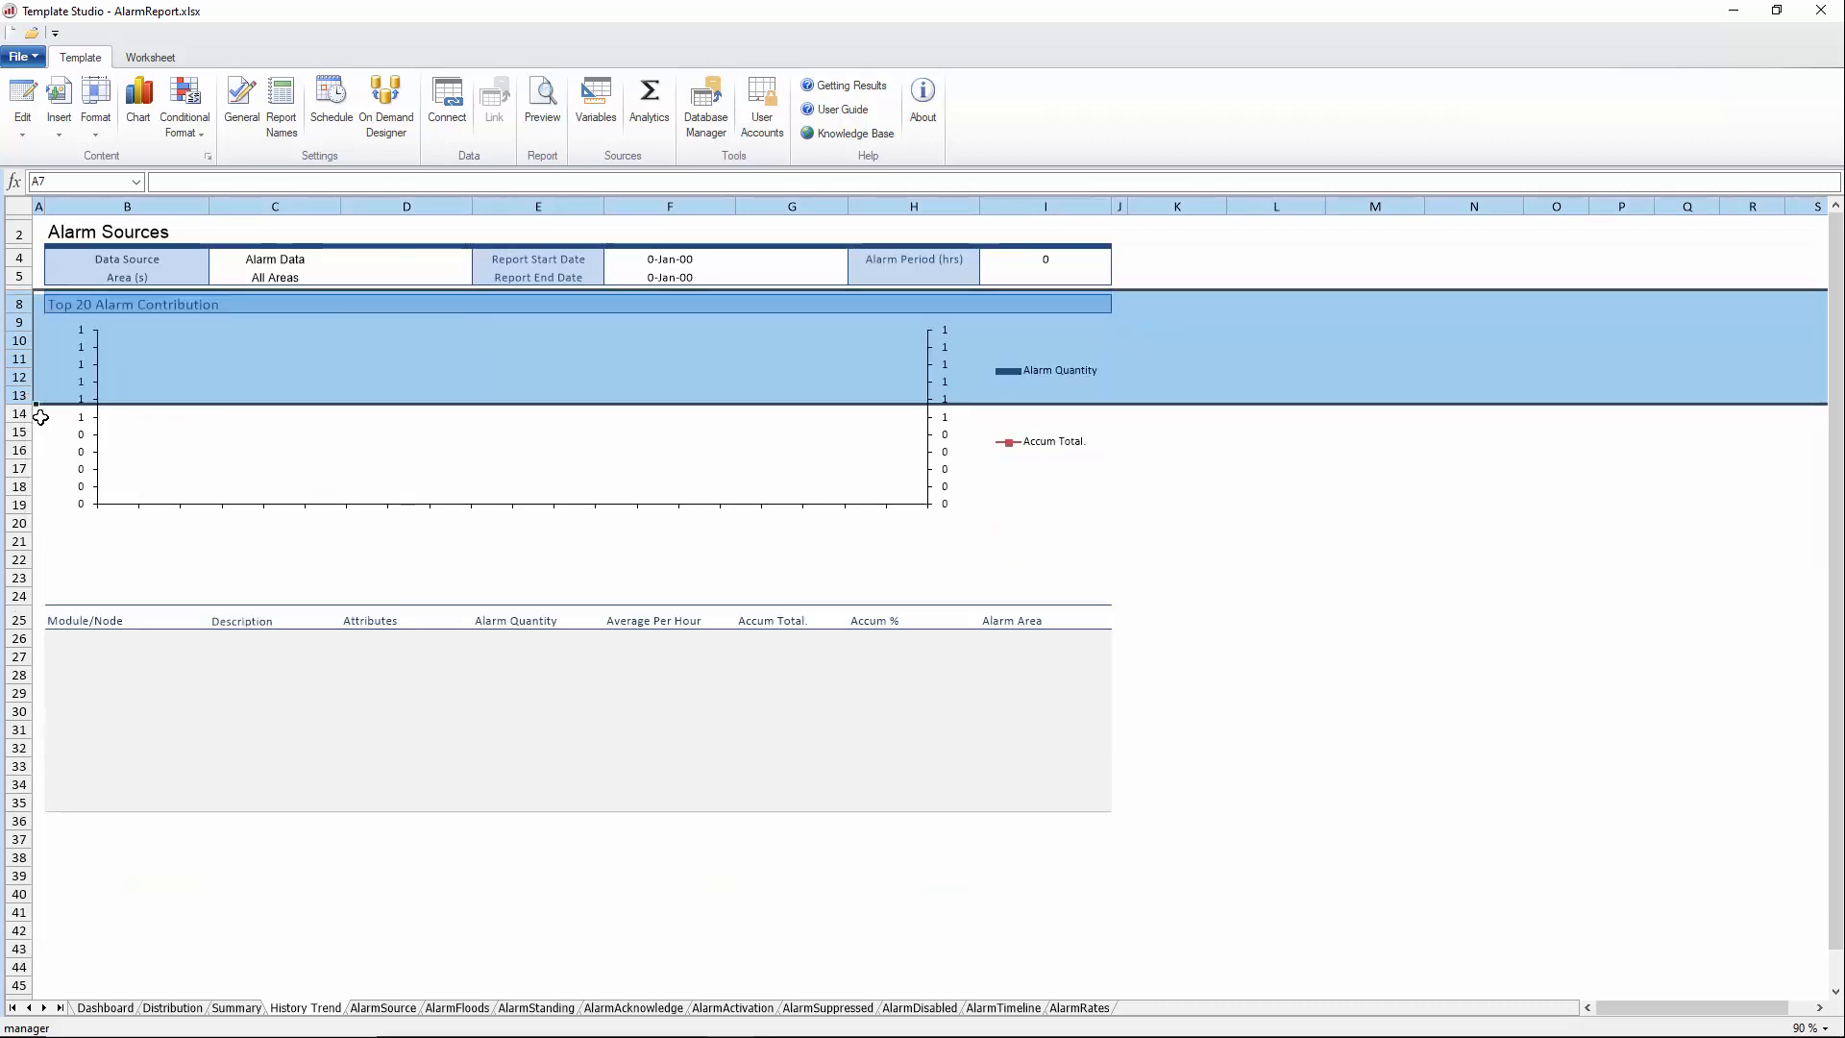
left_click_drag(17, 259, 19, 275)
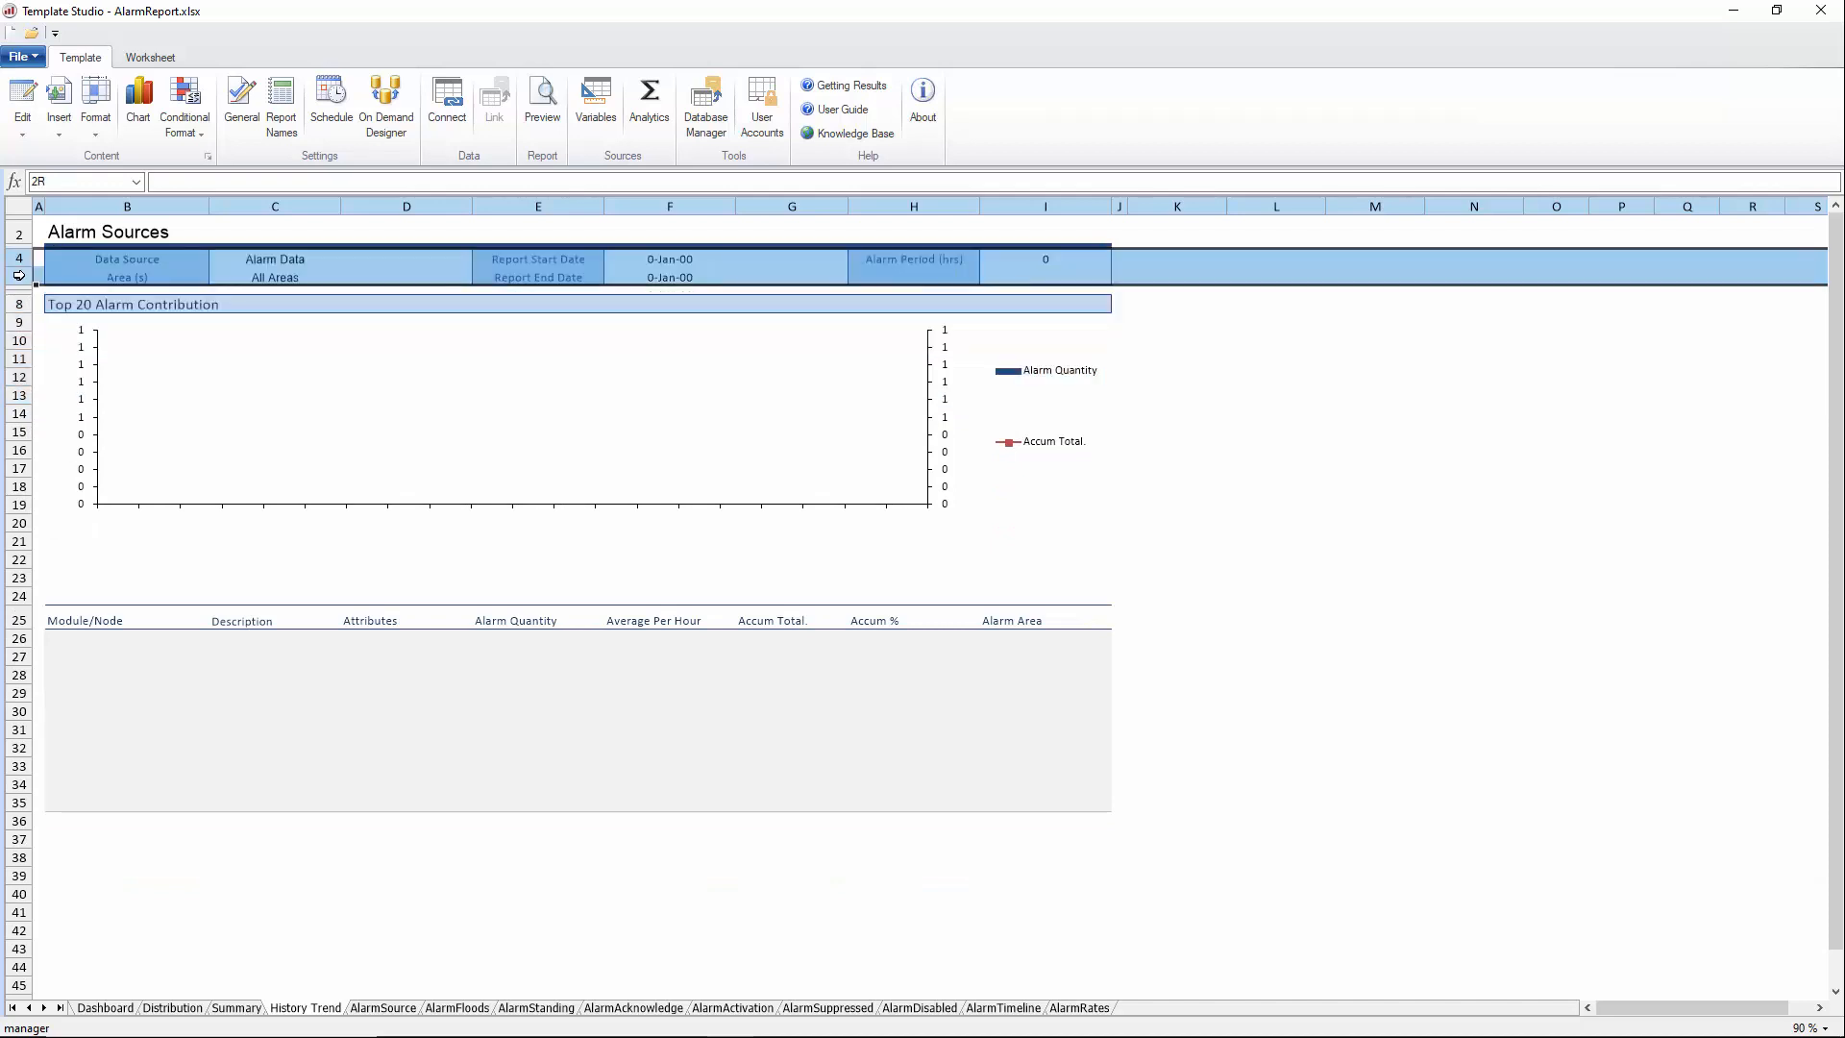
right_click(27, 278)
left_click(48, 309)
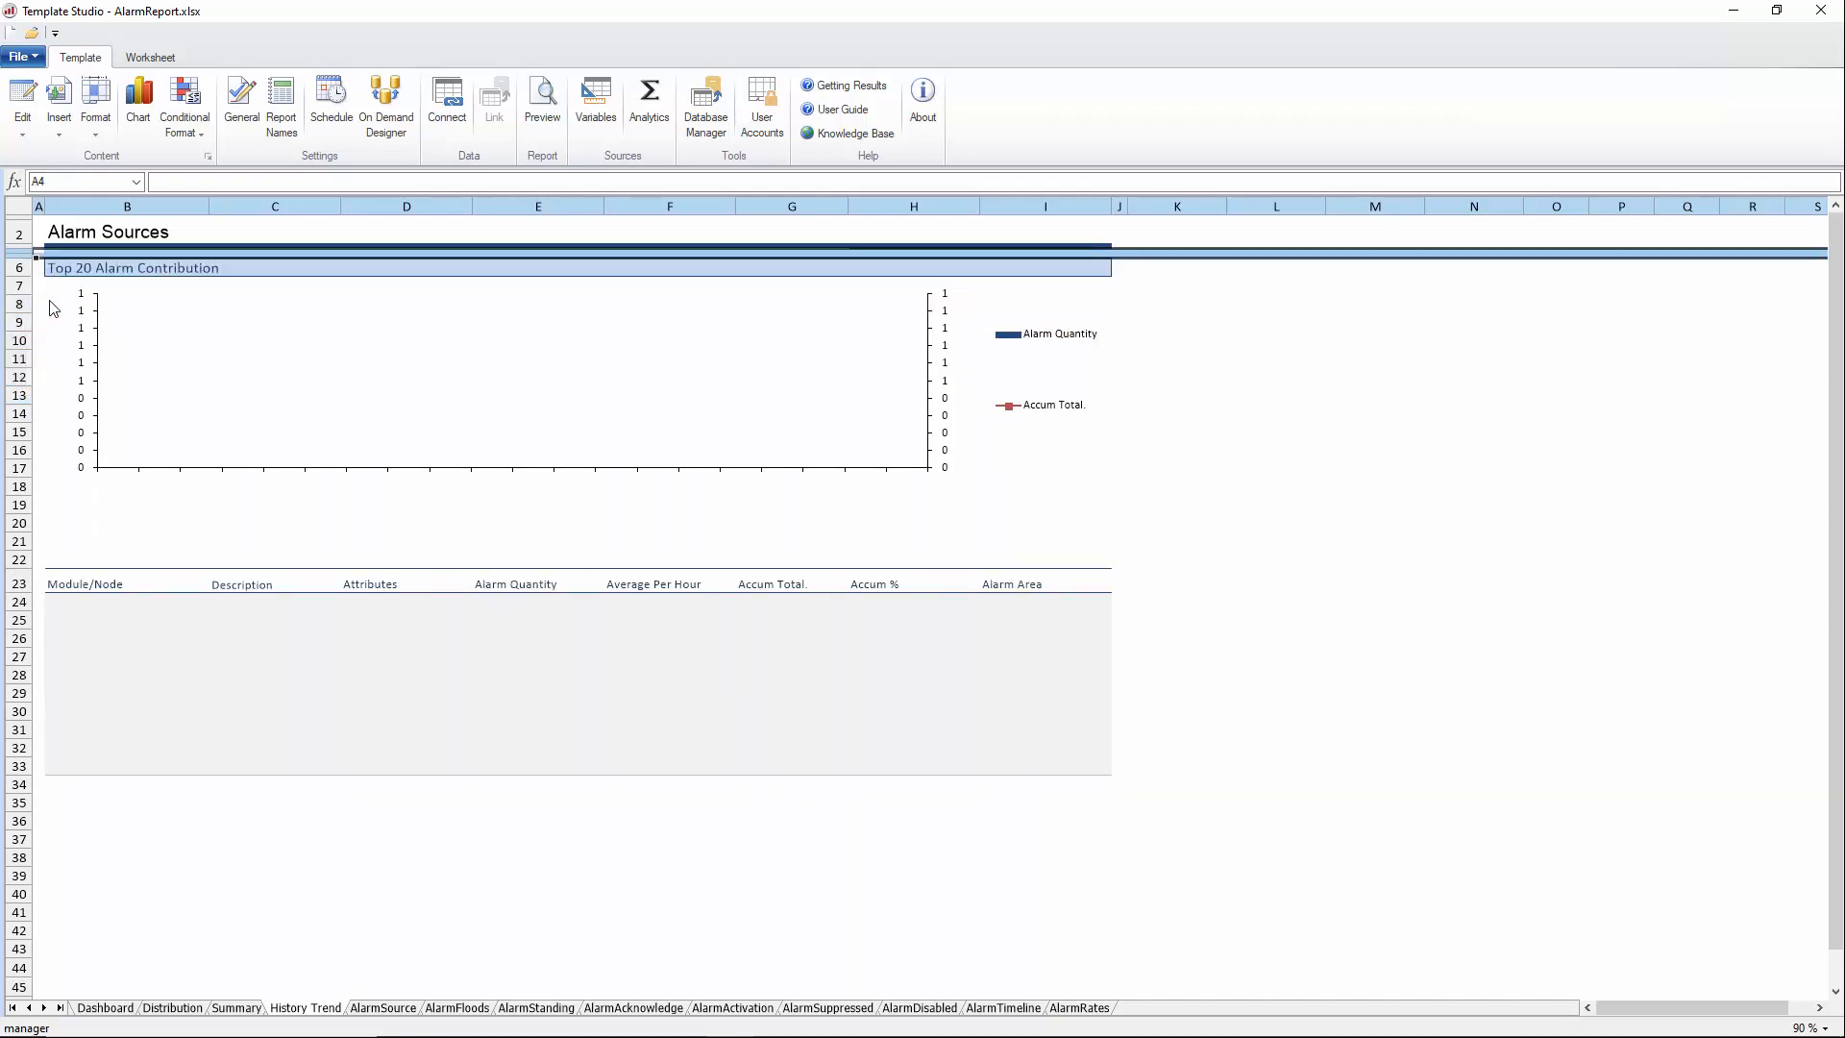
Change the sheet title in B2 to Process Trend and the section heading above the chart to Production KPI
left_click(79, 234)
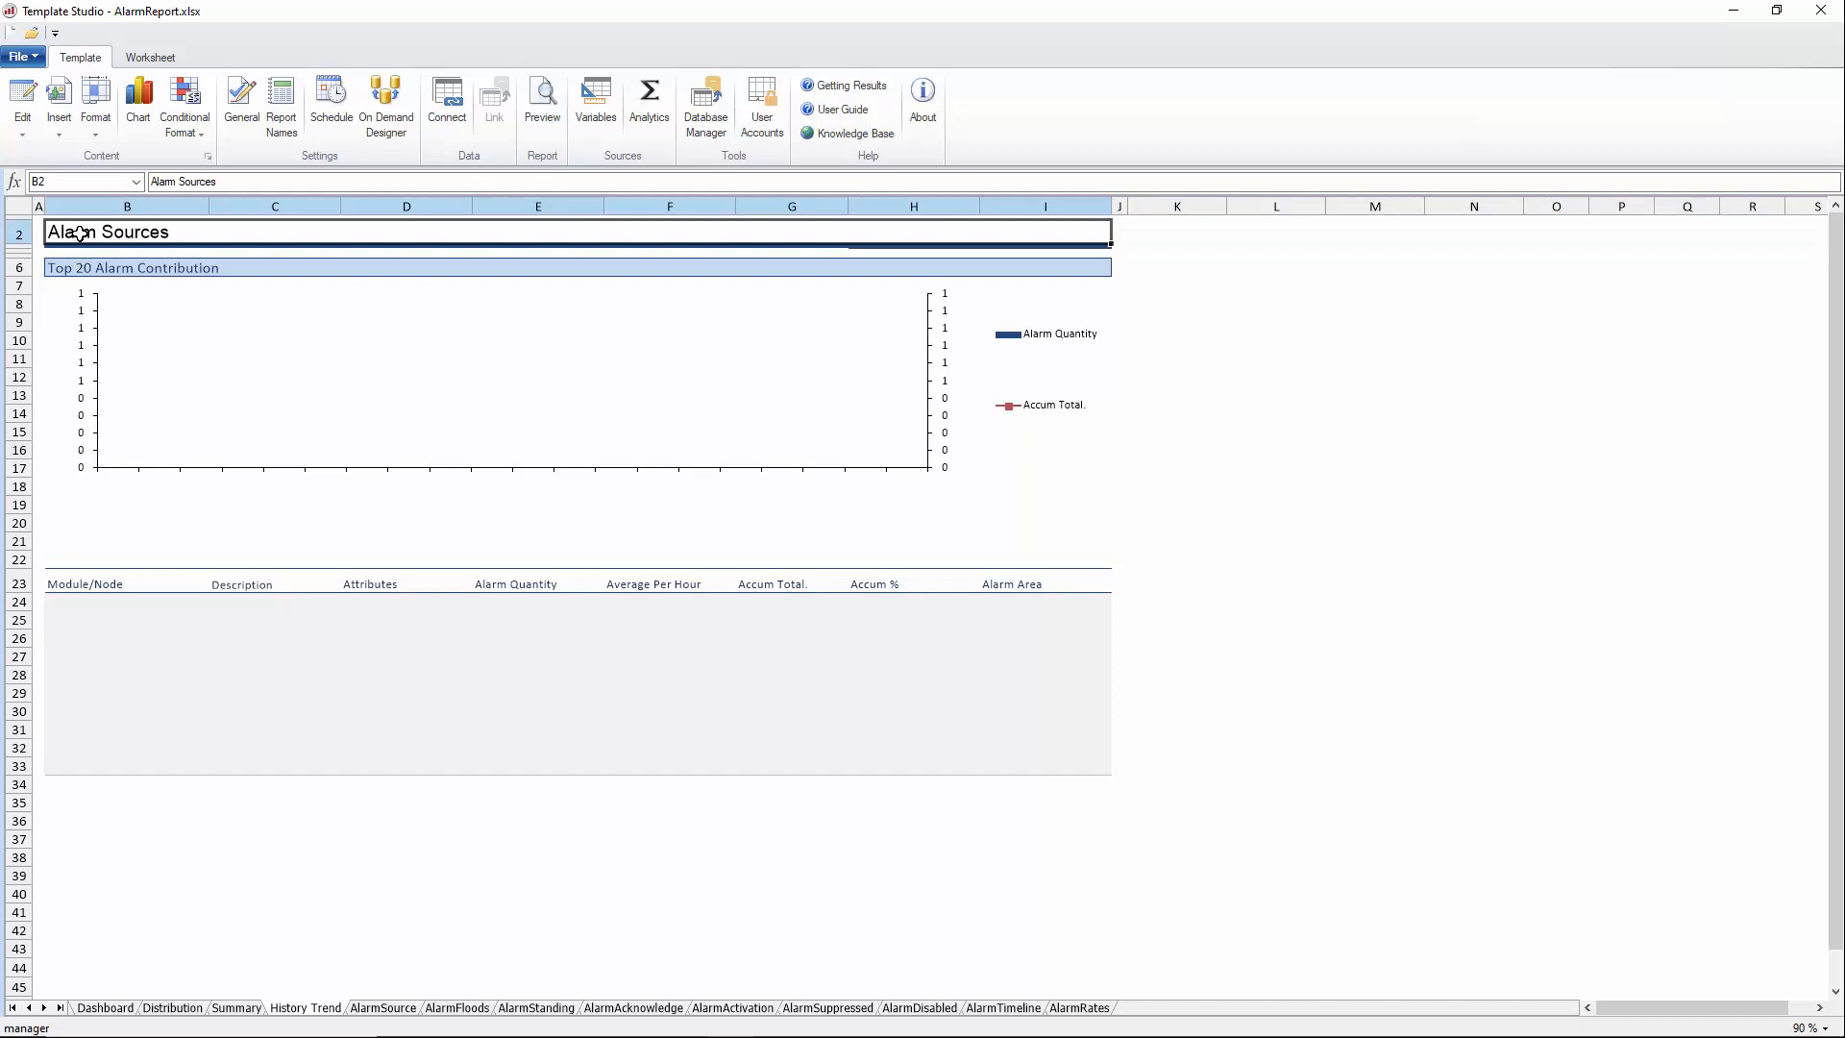
type("Process ")
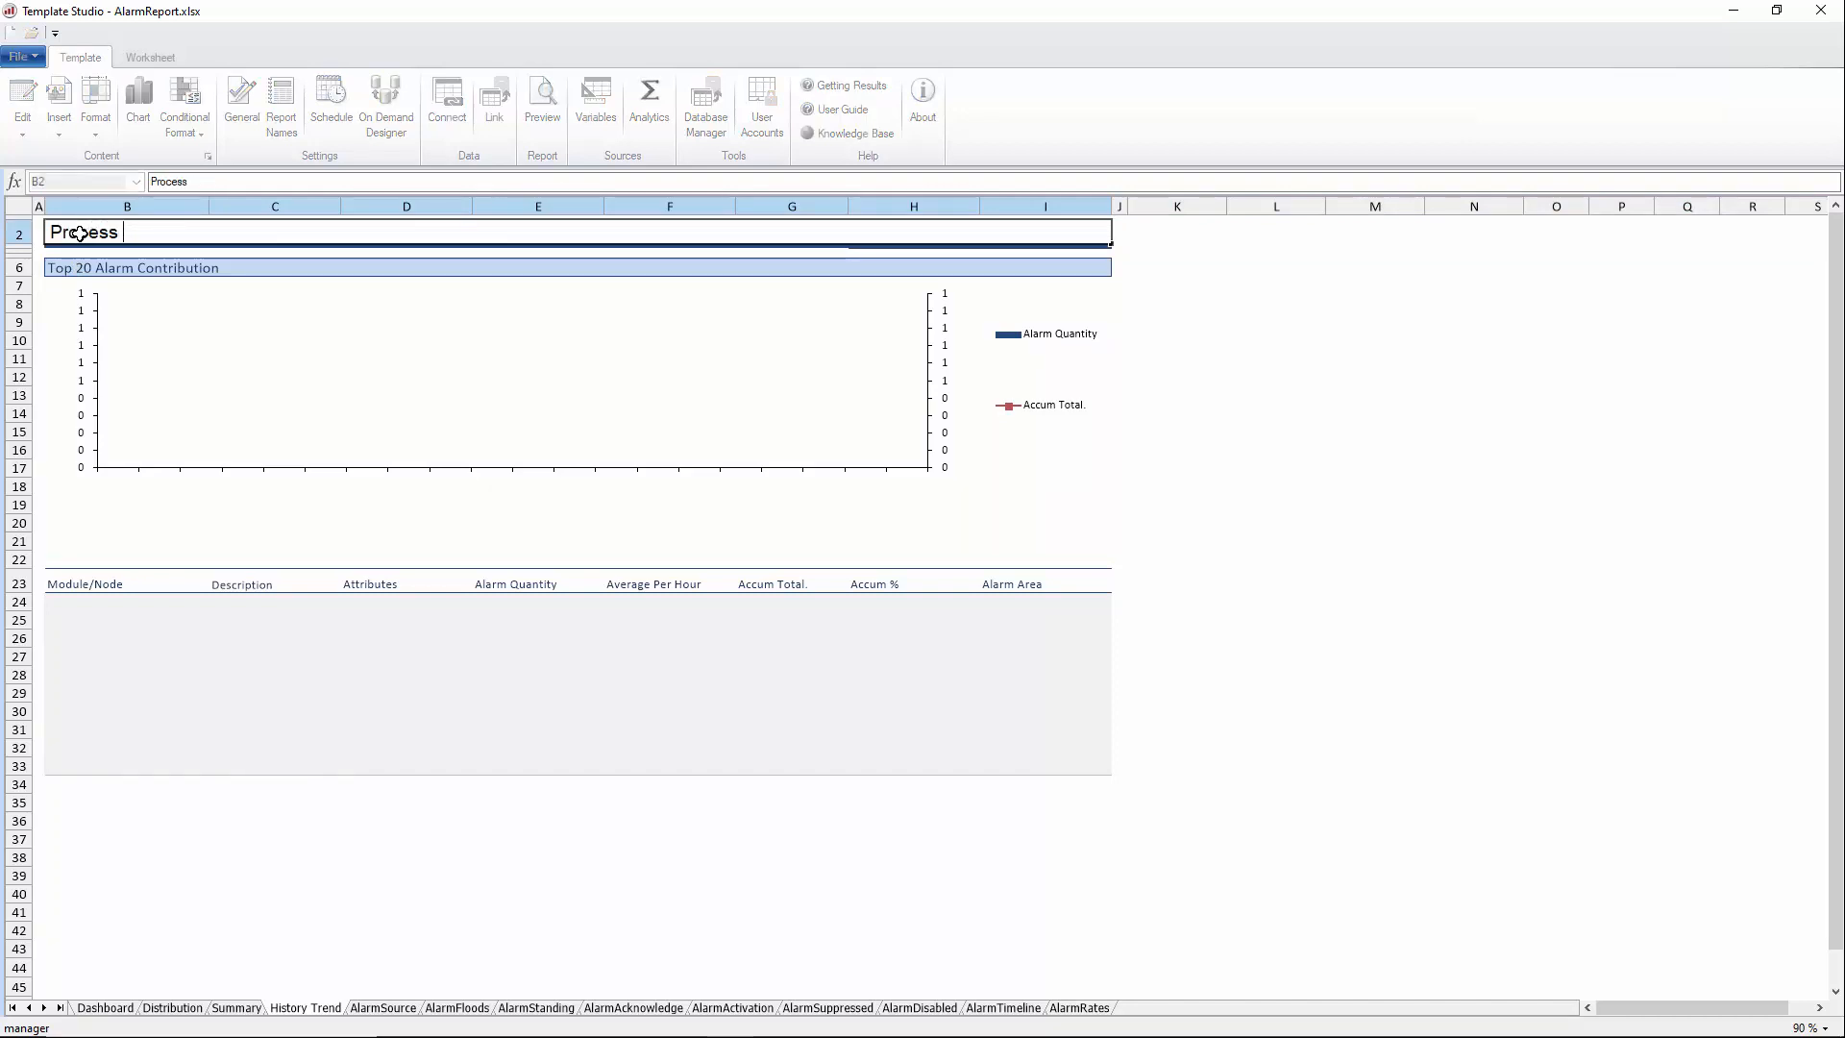
type("Trend")
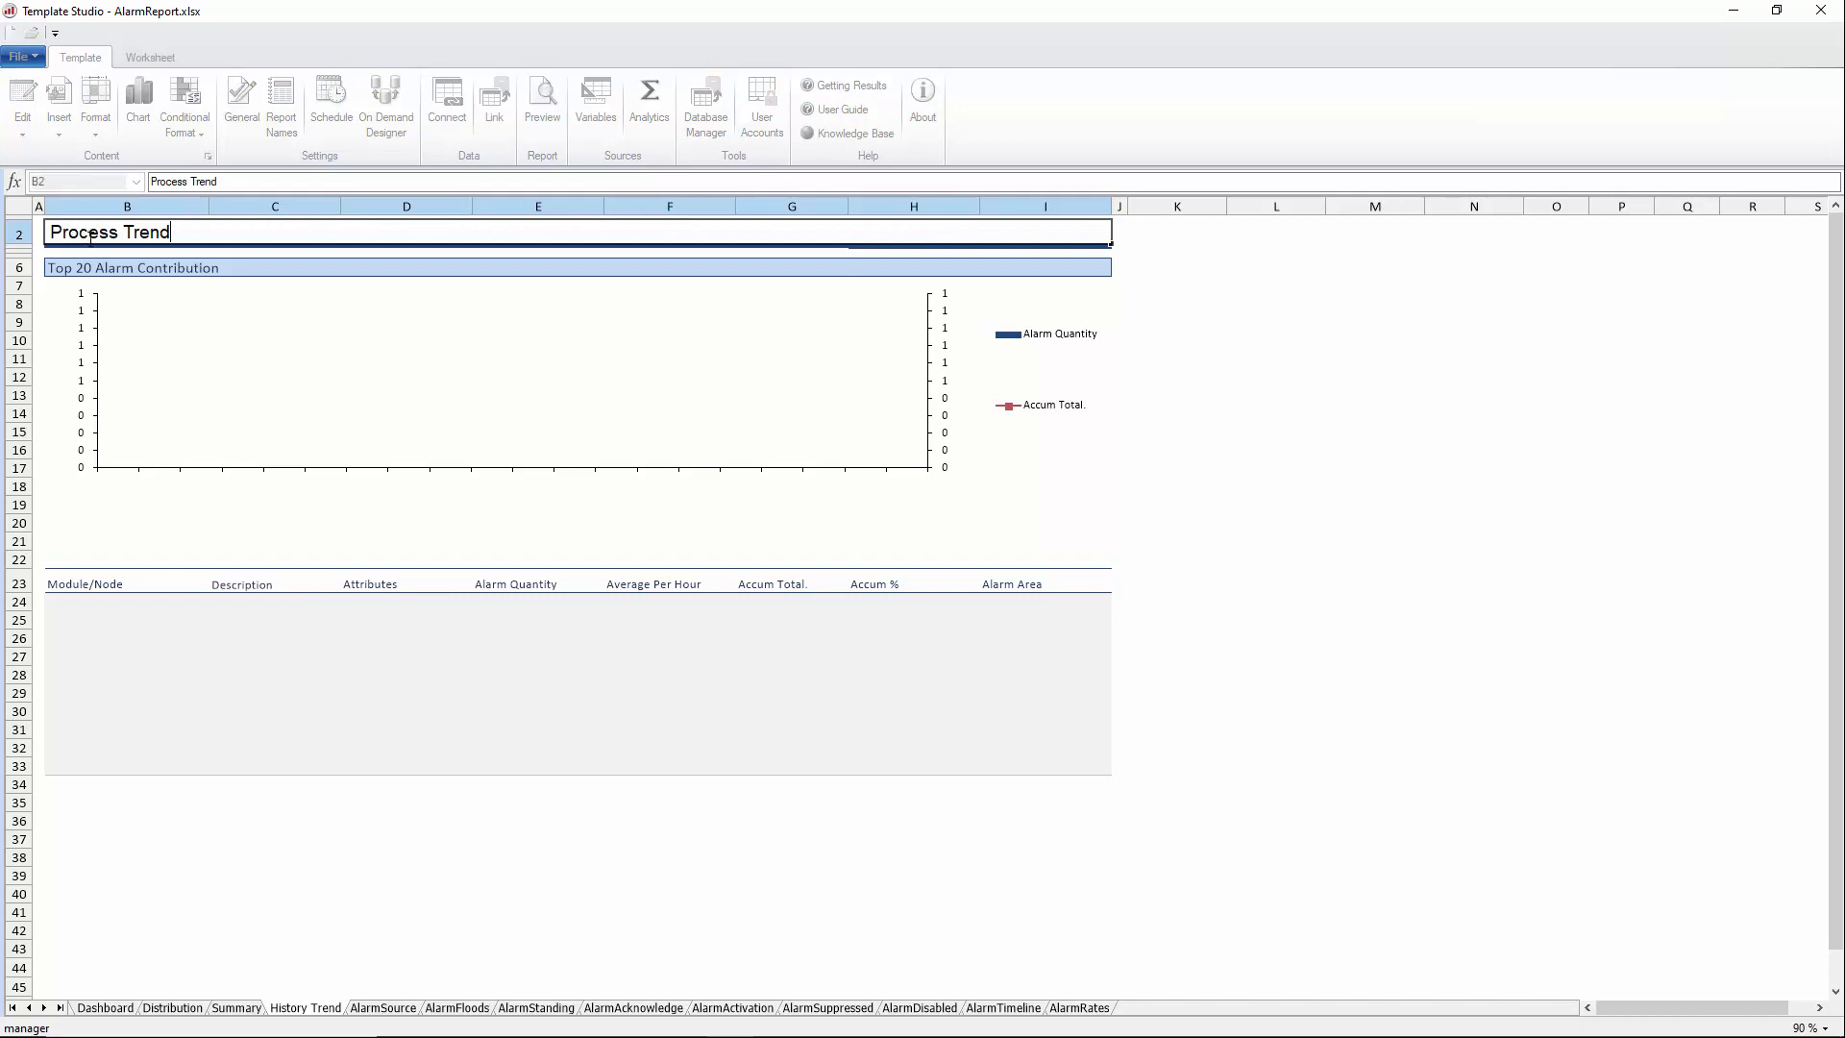
left_click(165, 267)
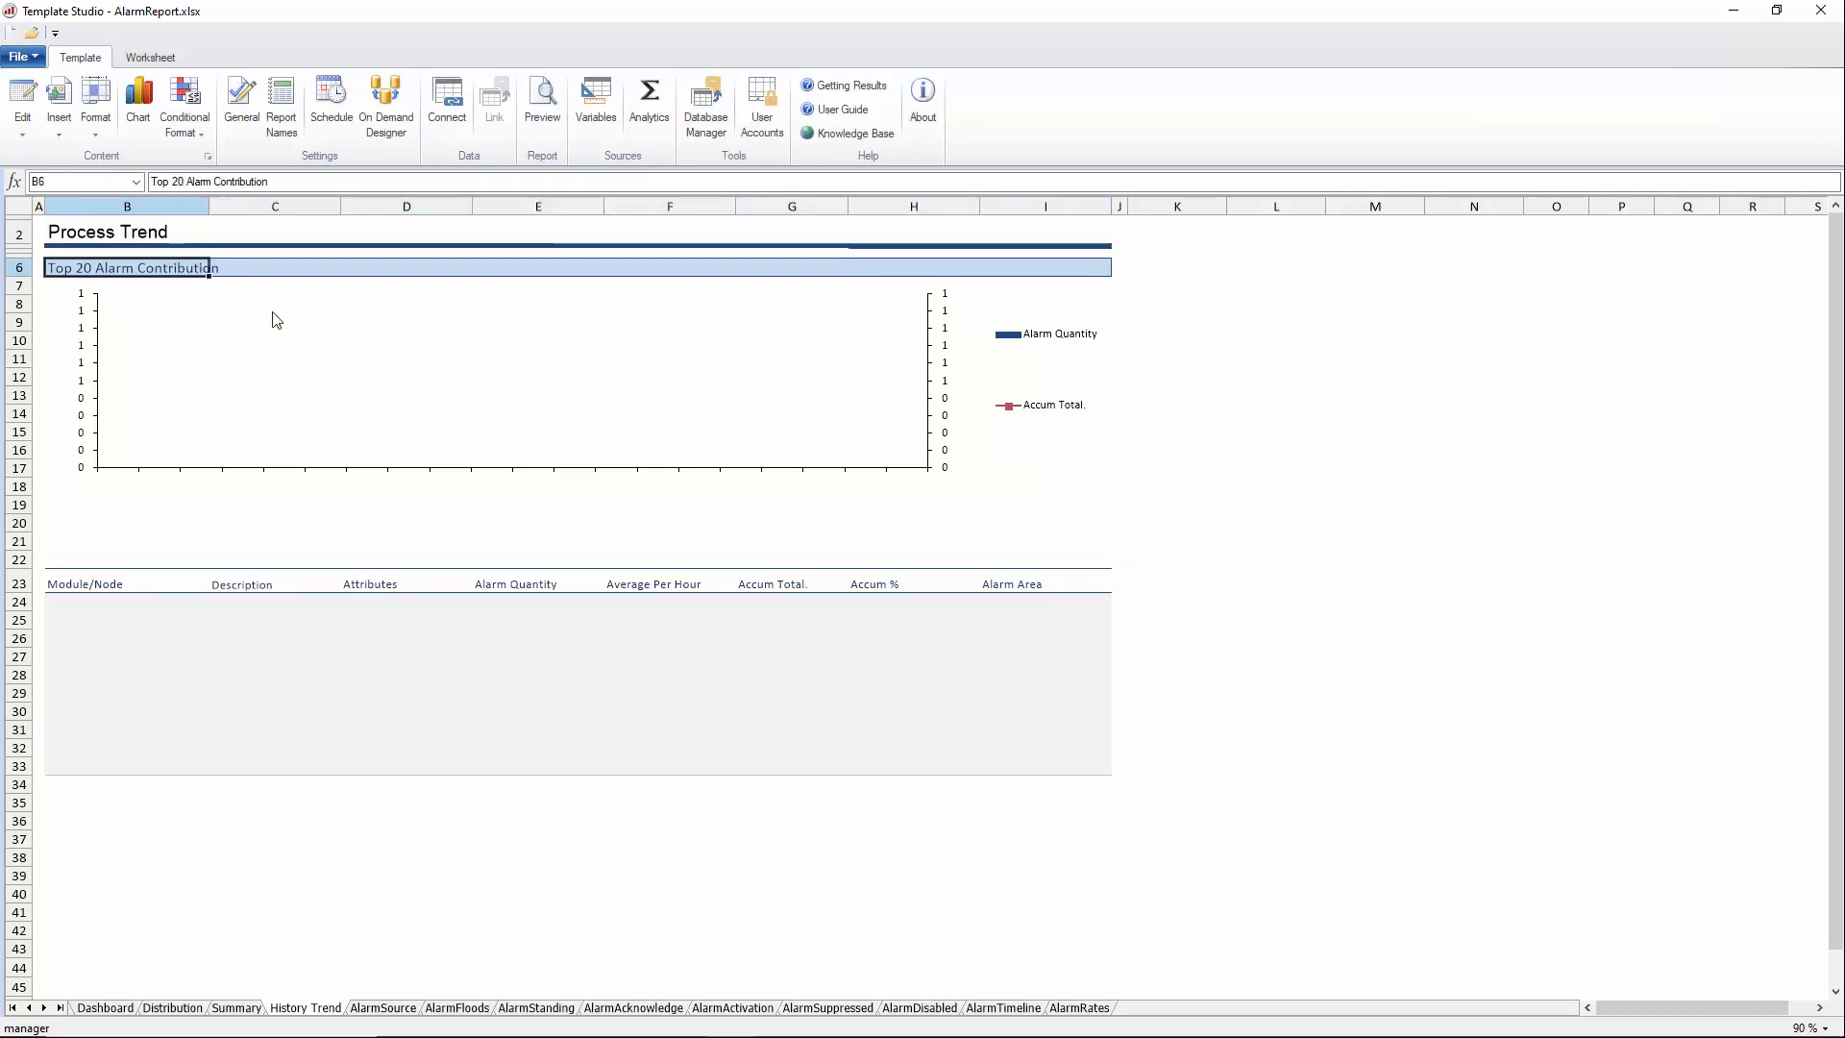
type("Produc")
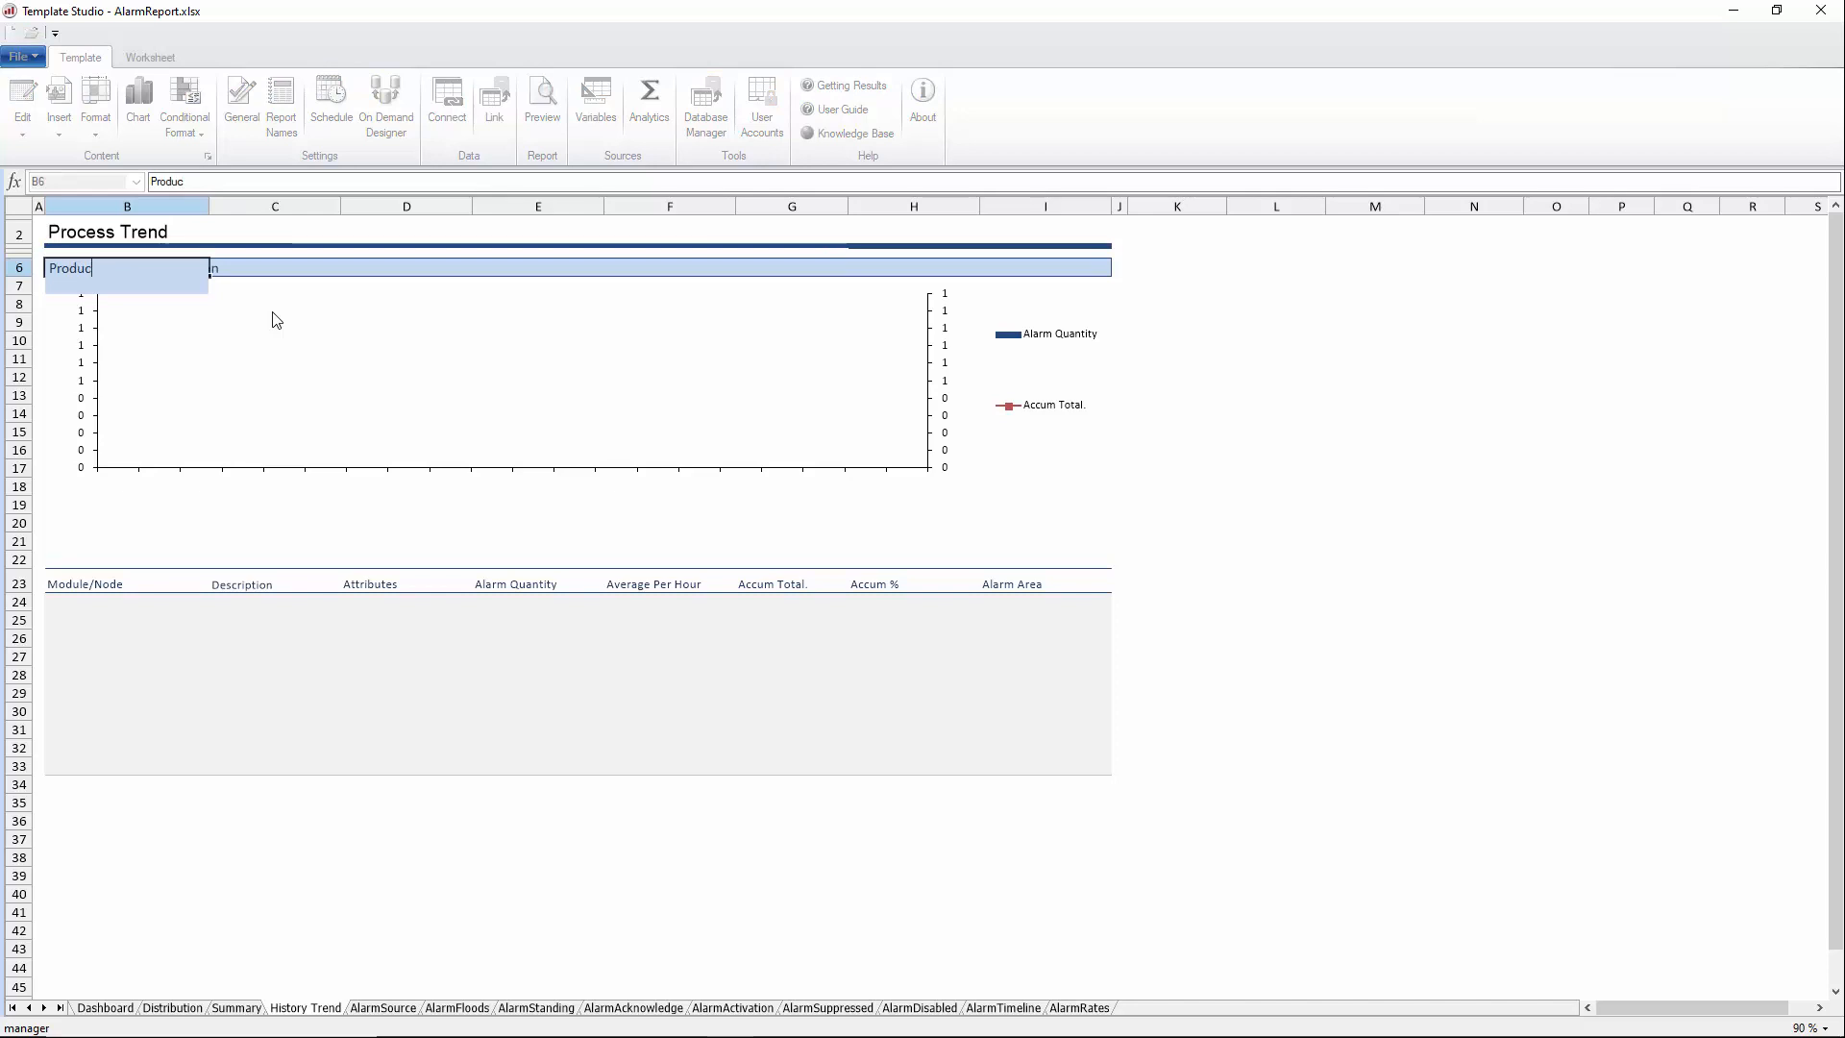
type("tion KPI")
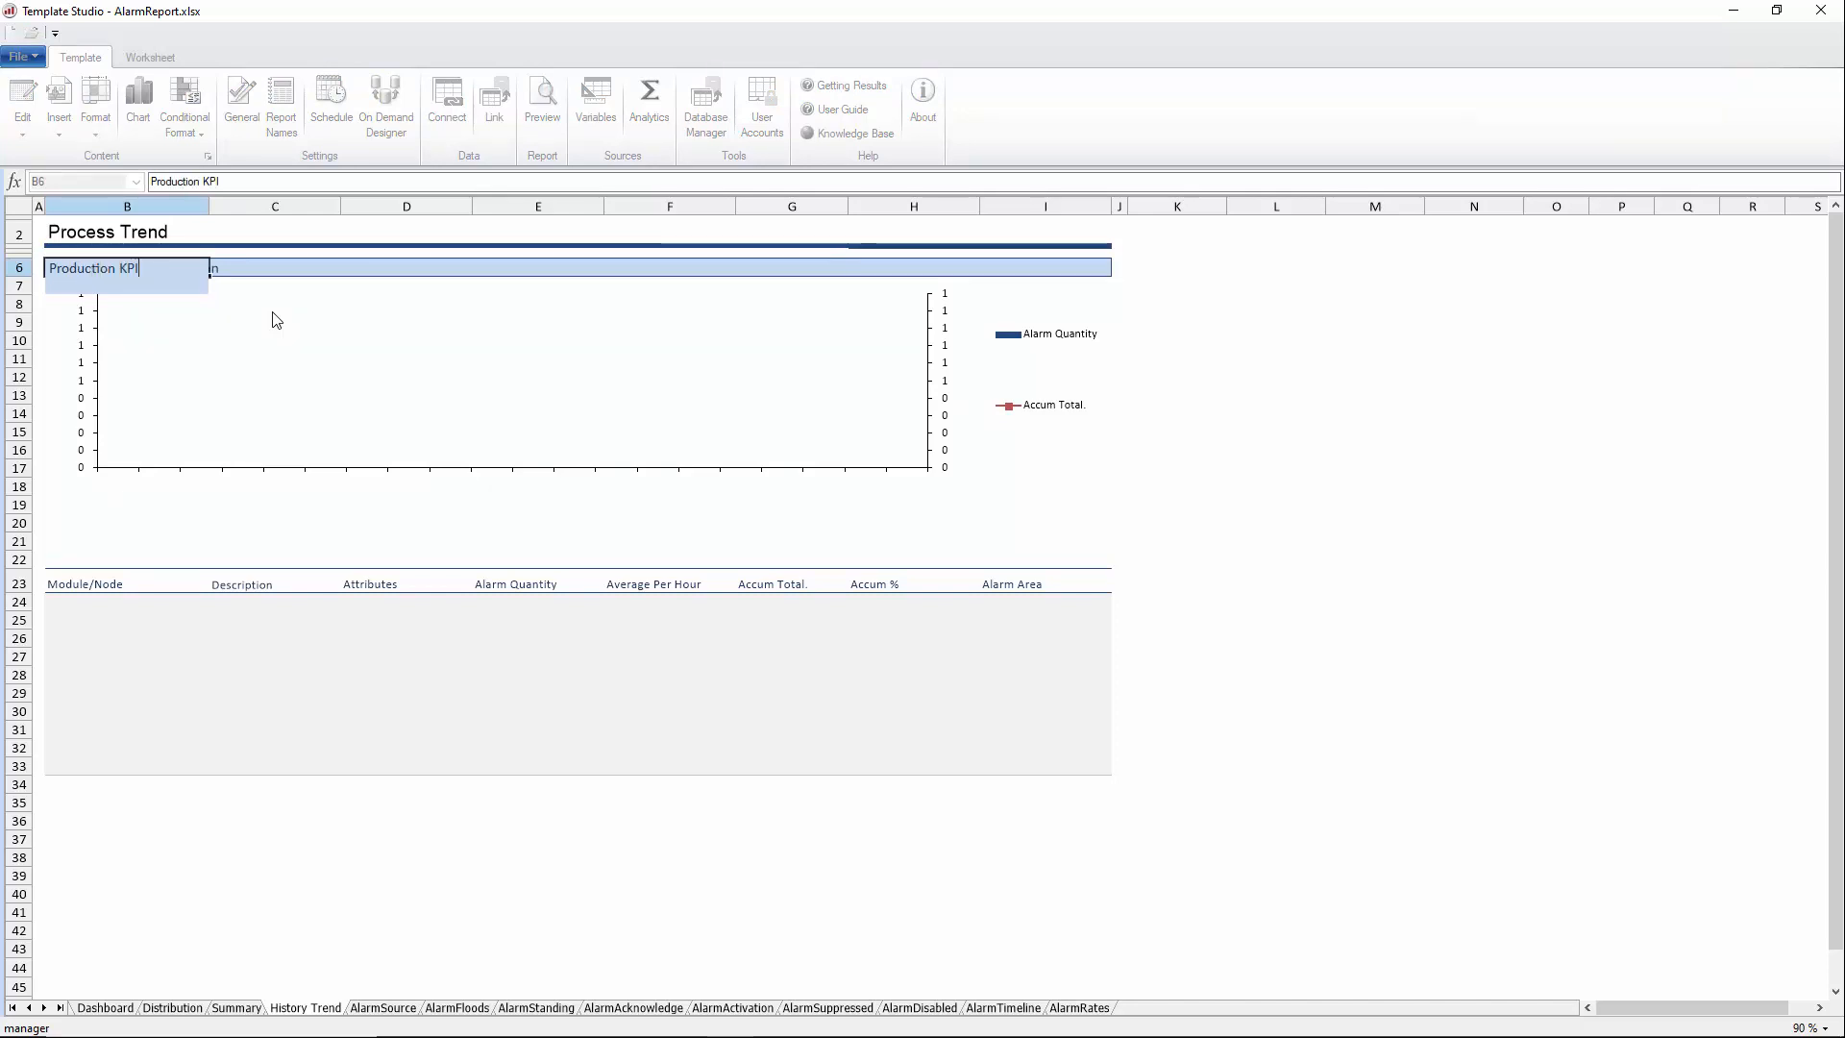
left_click(245, 639)
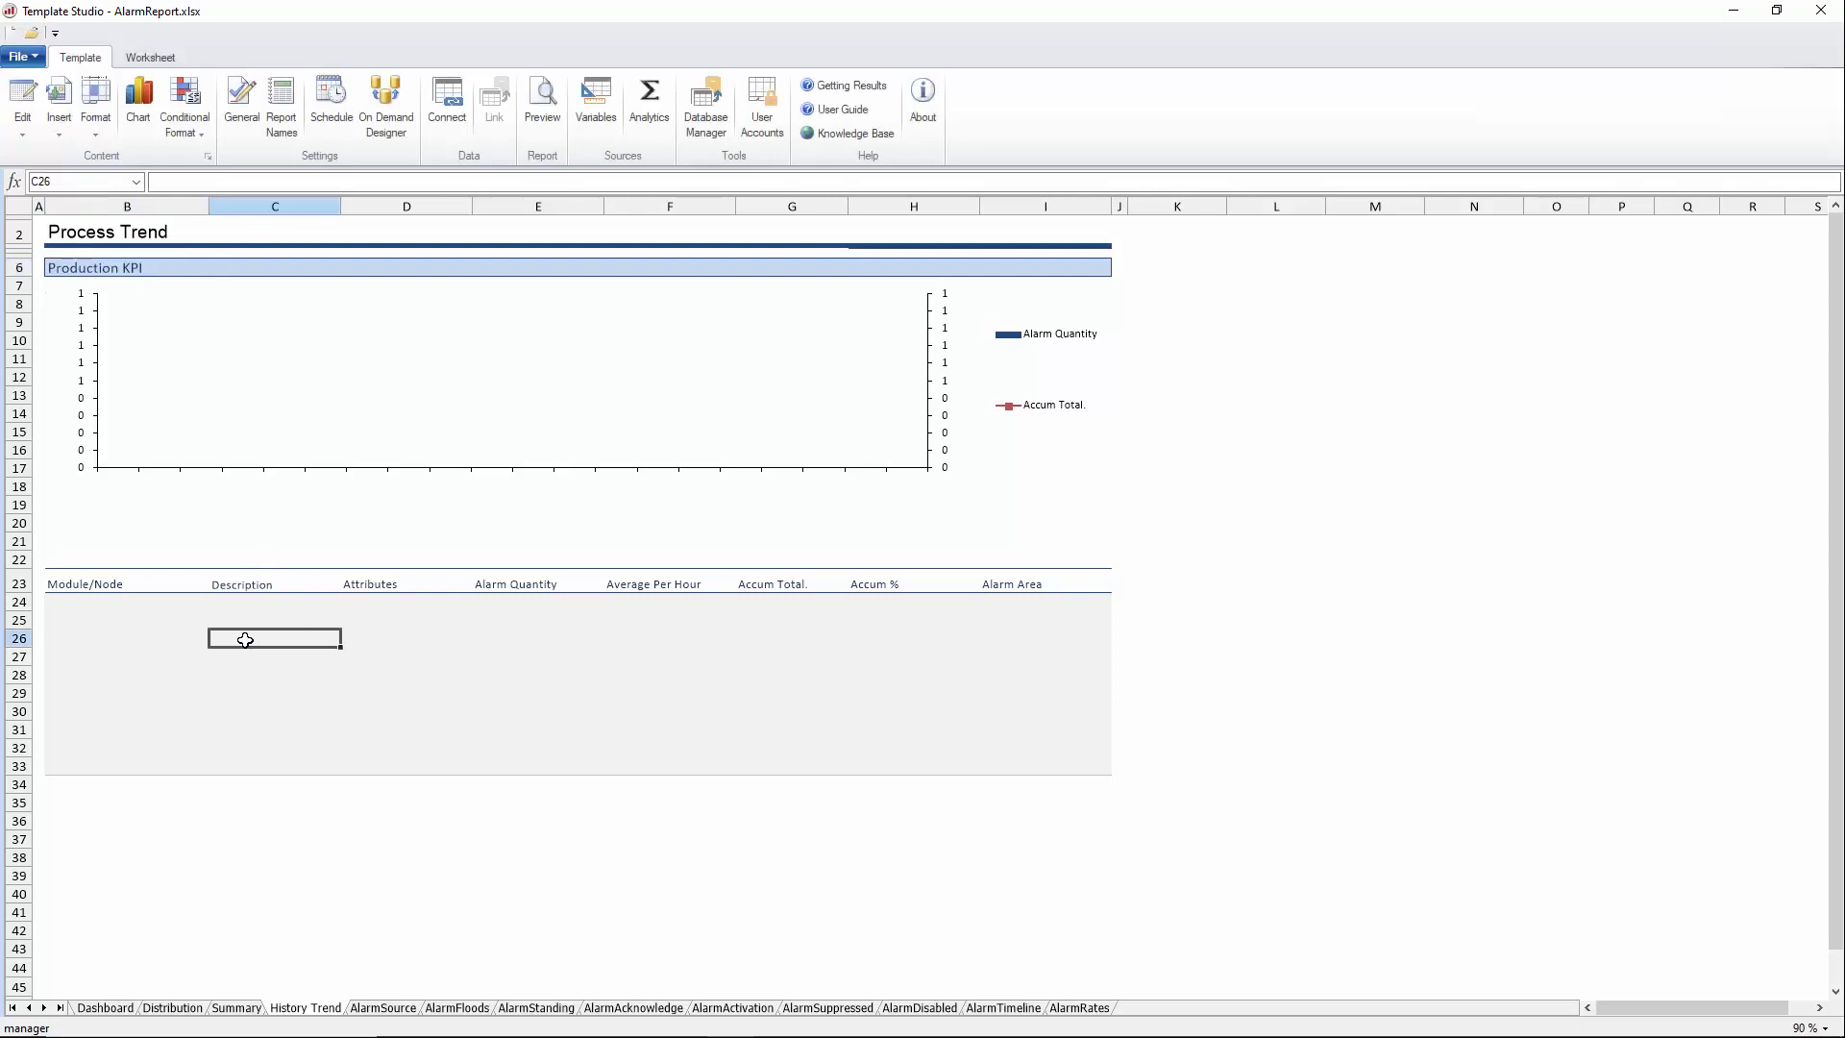
Replace the first three table headings in row 23 with Date, Mixer 1 and Mixer 2
left_click(91, 583)
type("Date")
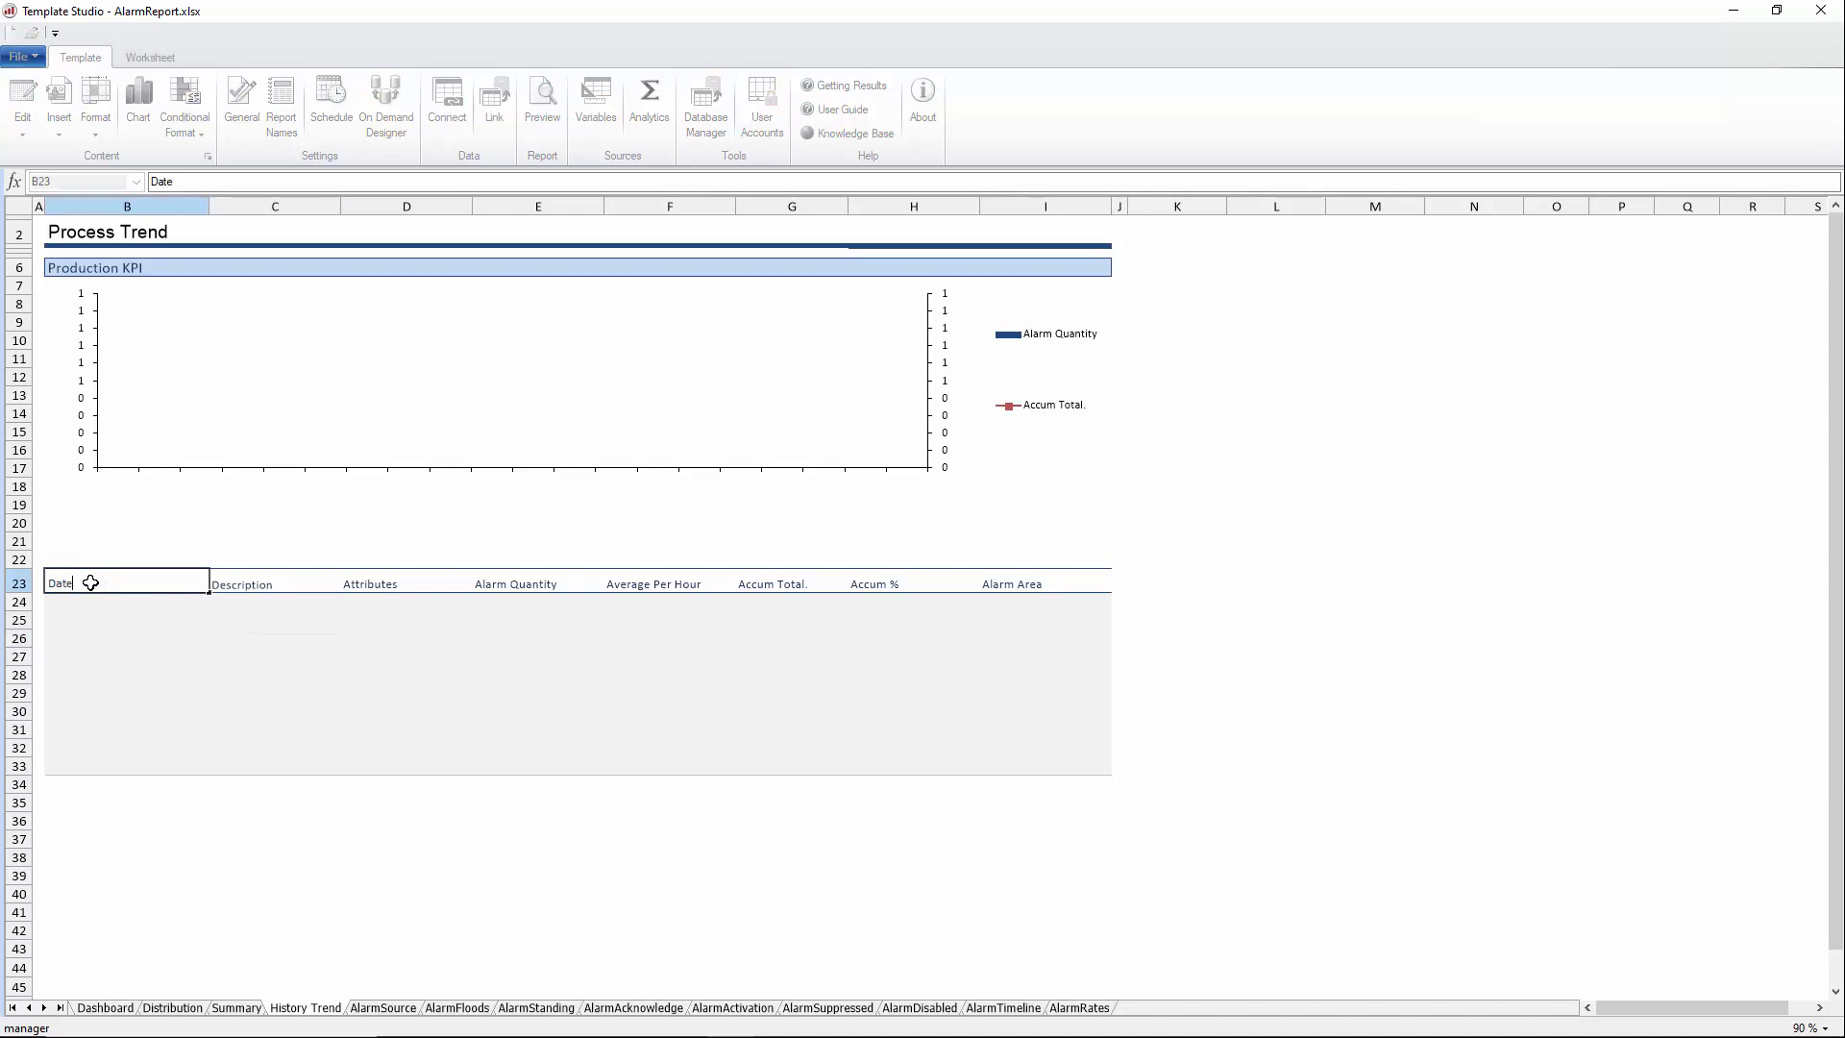
key("Tab")
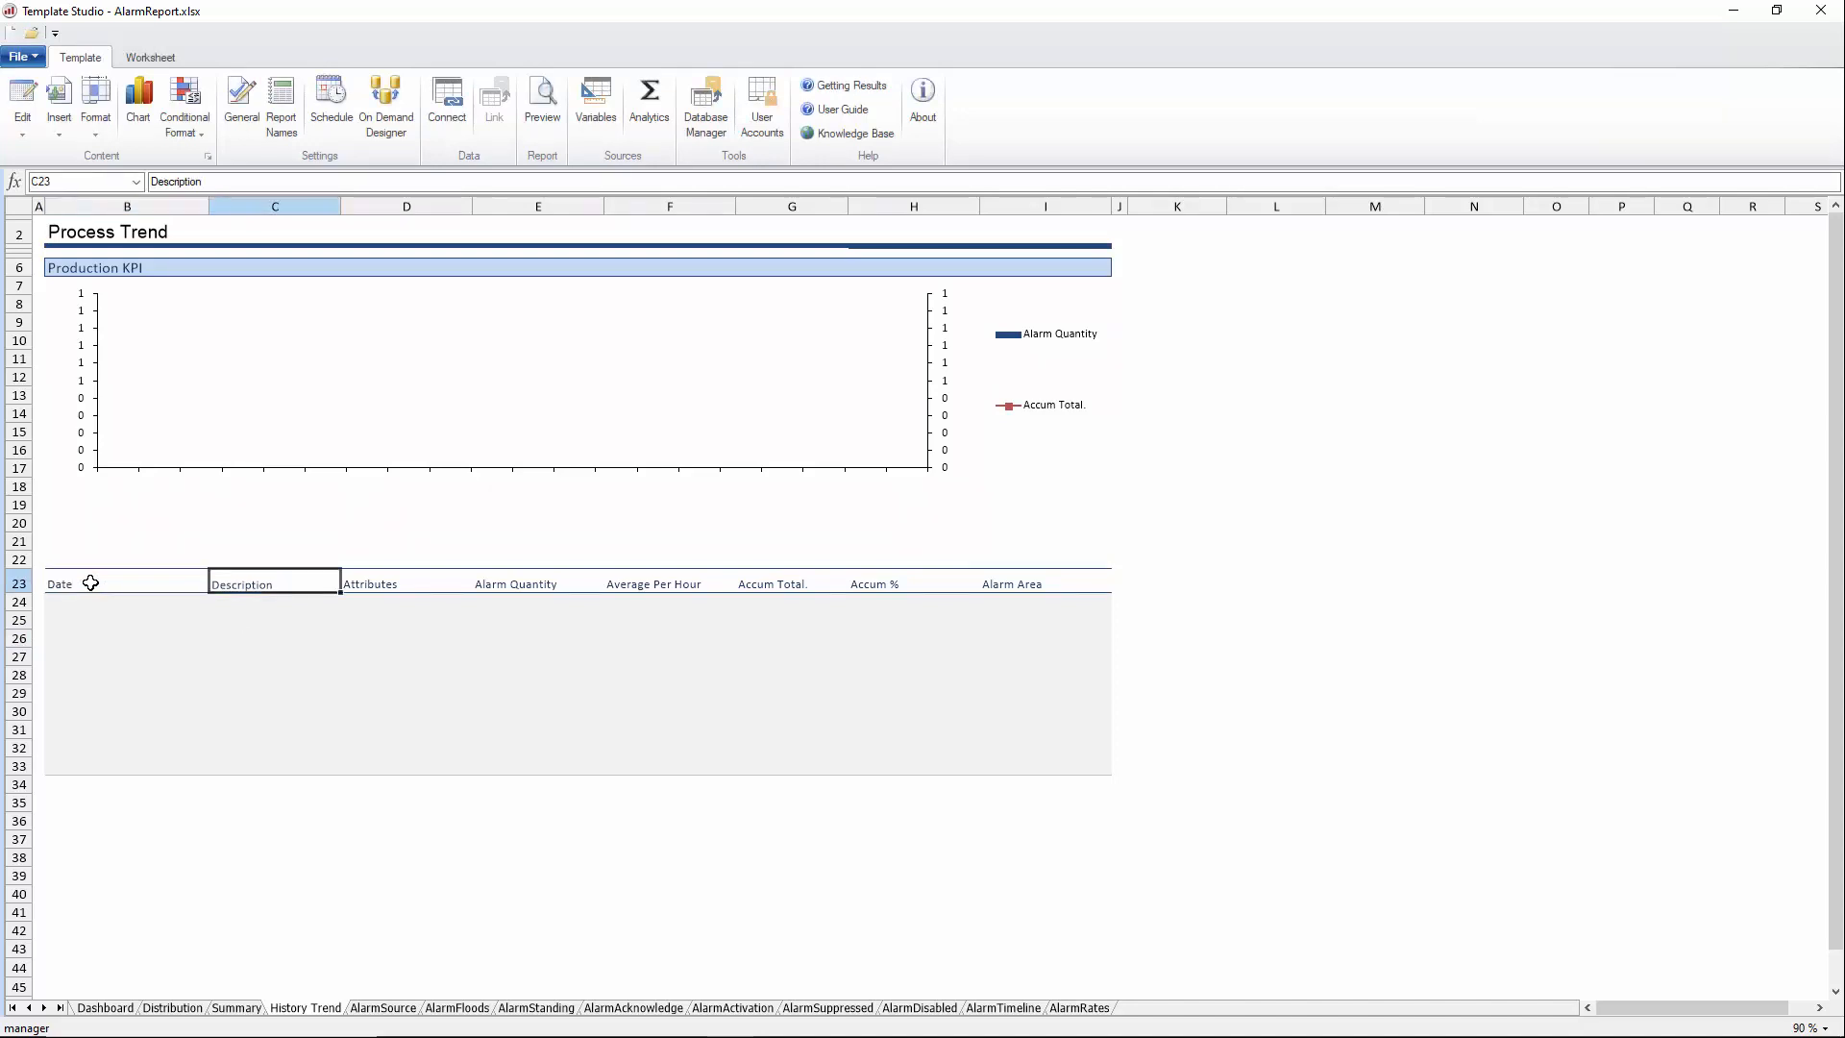
type("Mix")
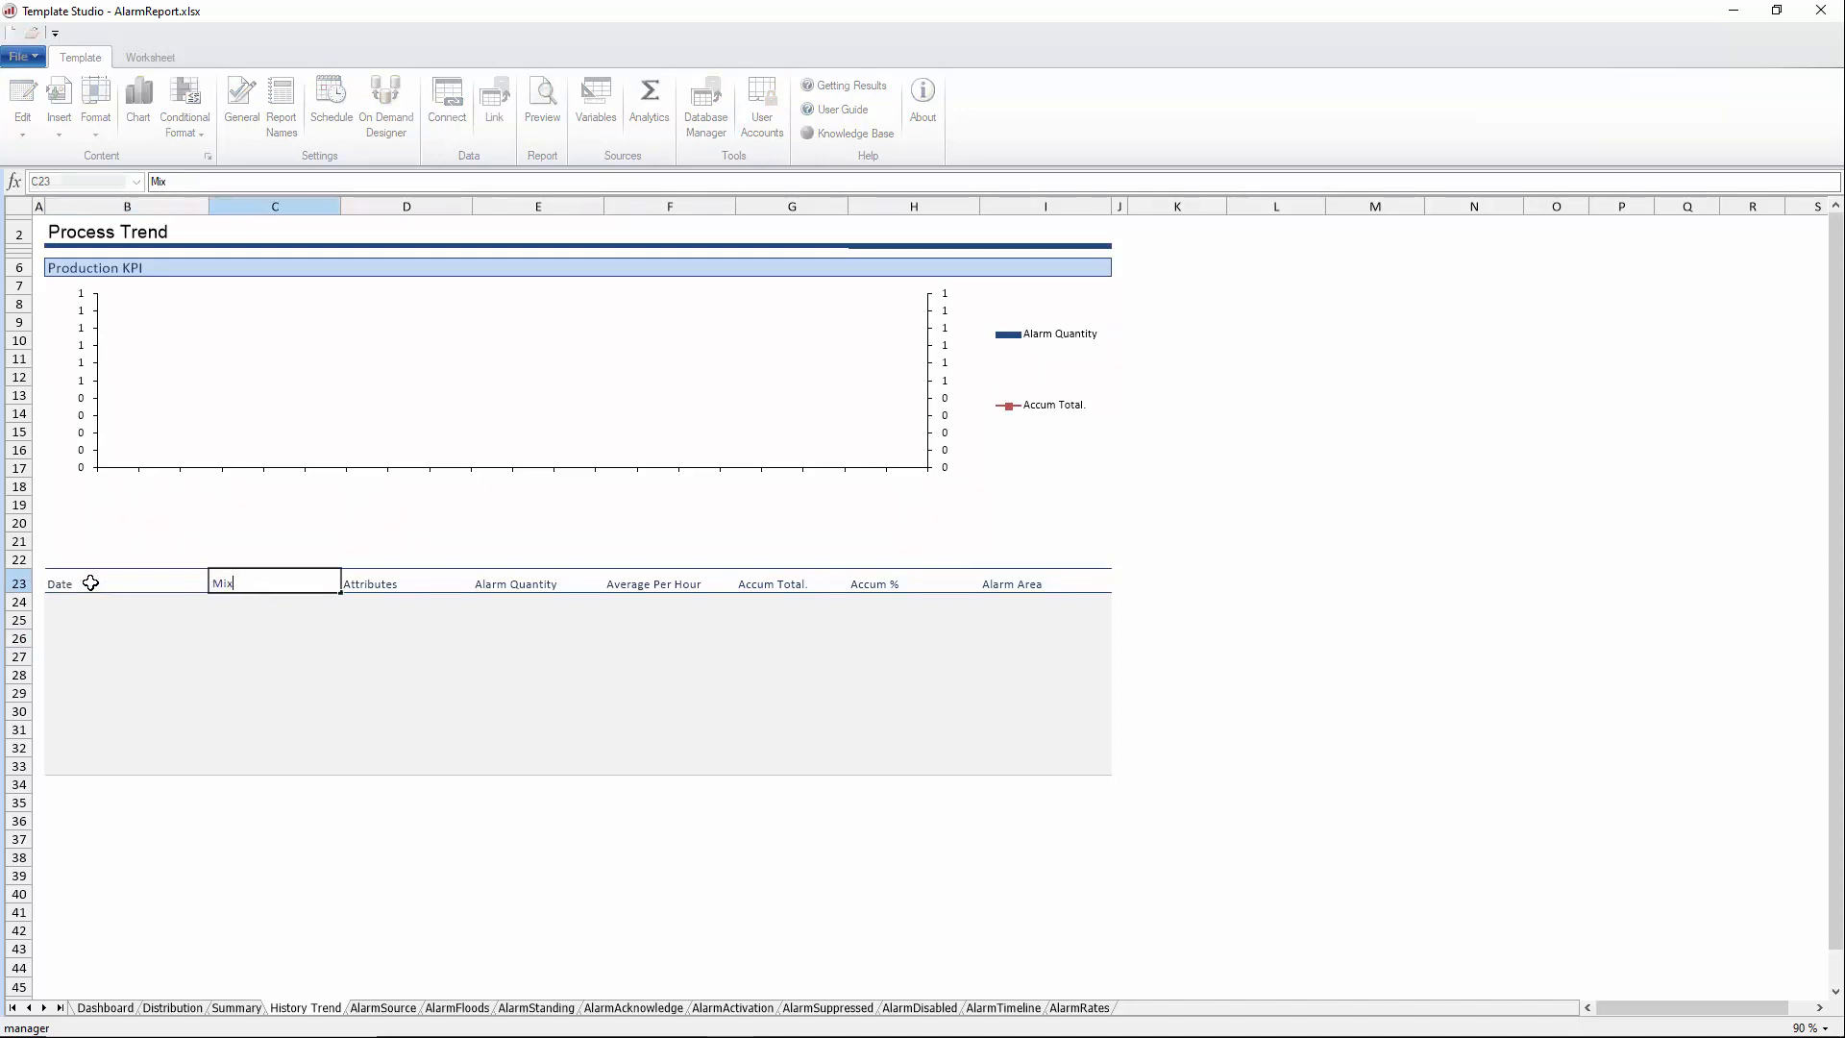
type("er 1")
key("Tab")
type("M")
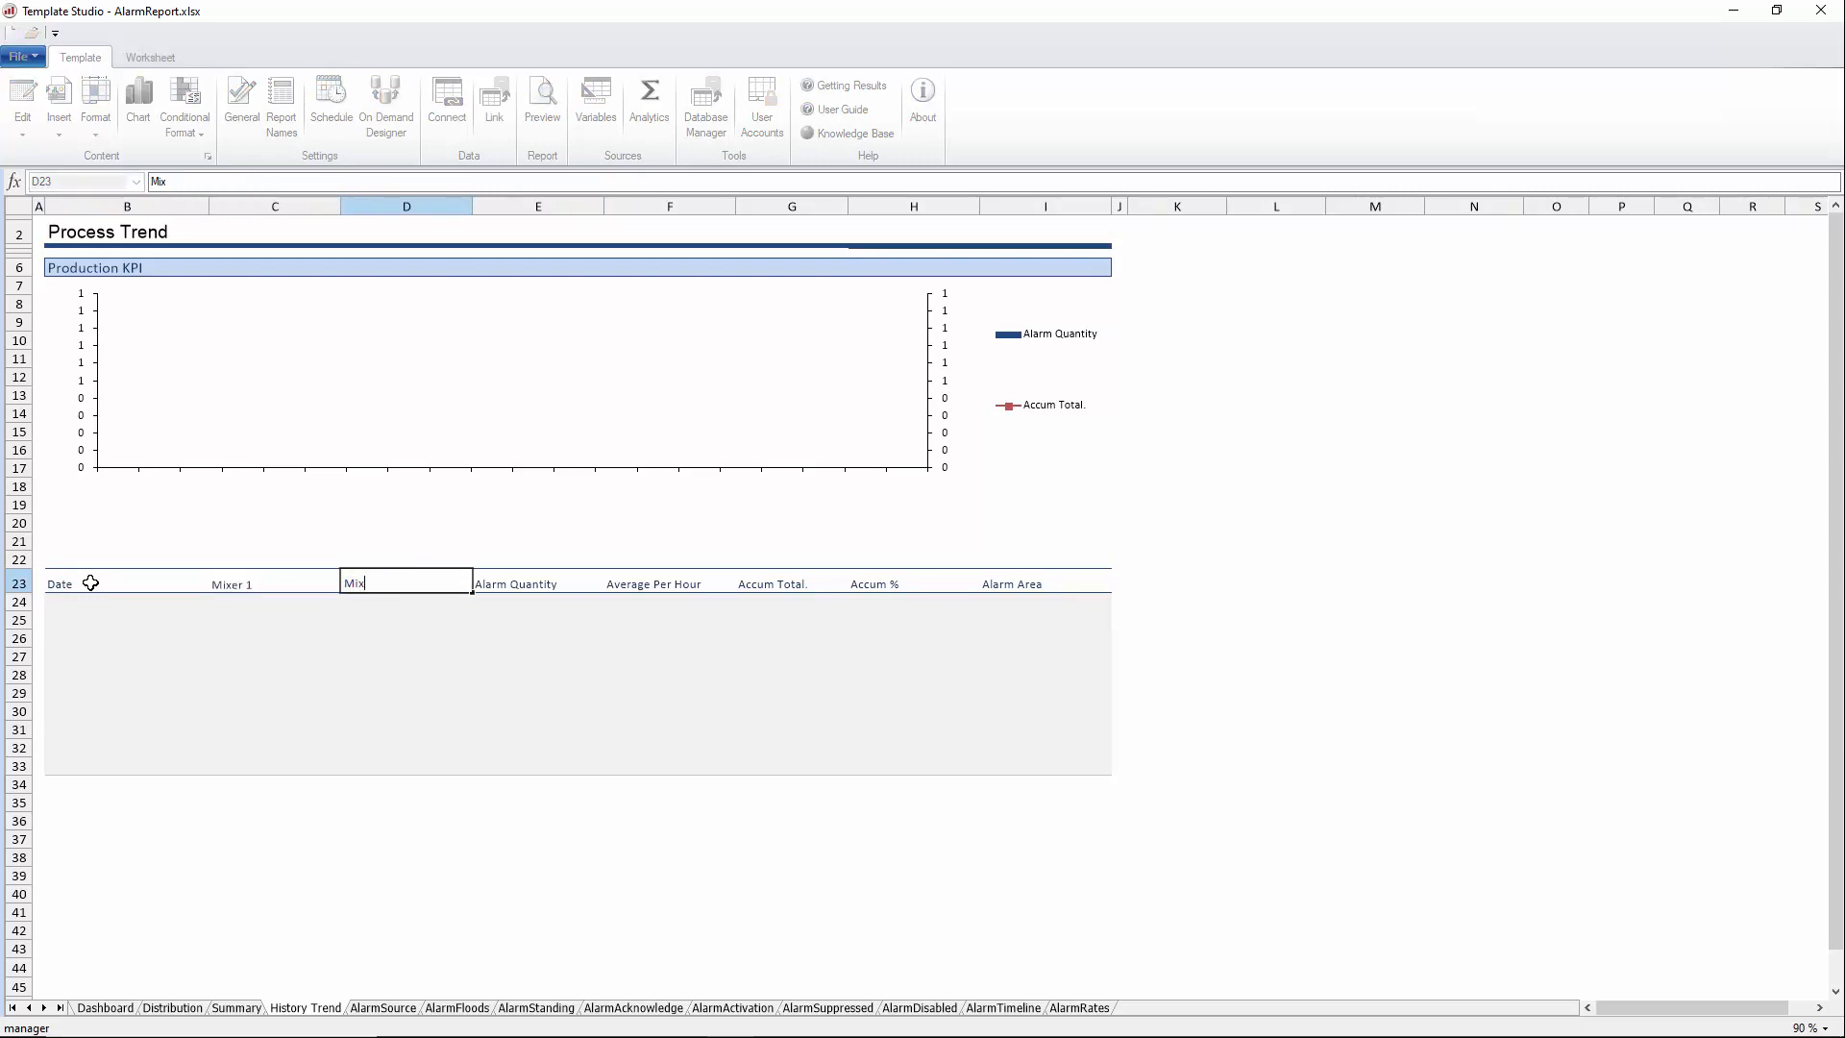
key("Tab")
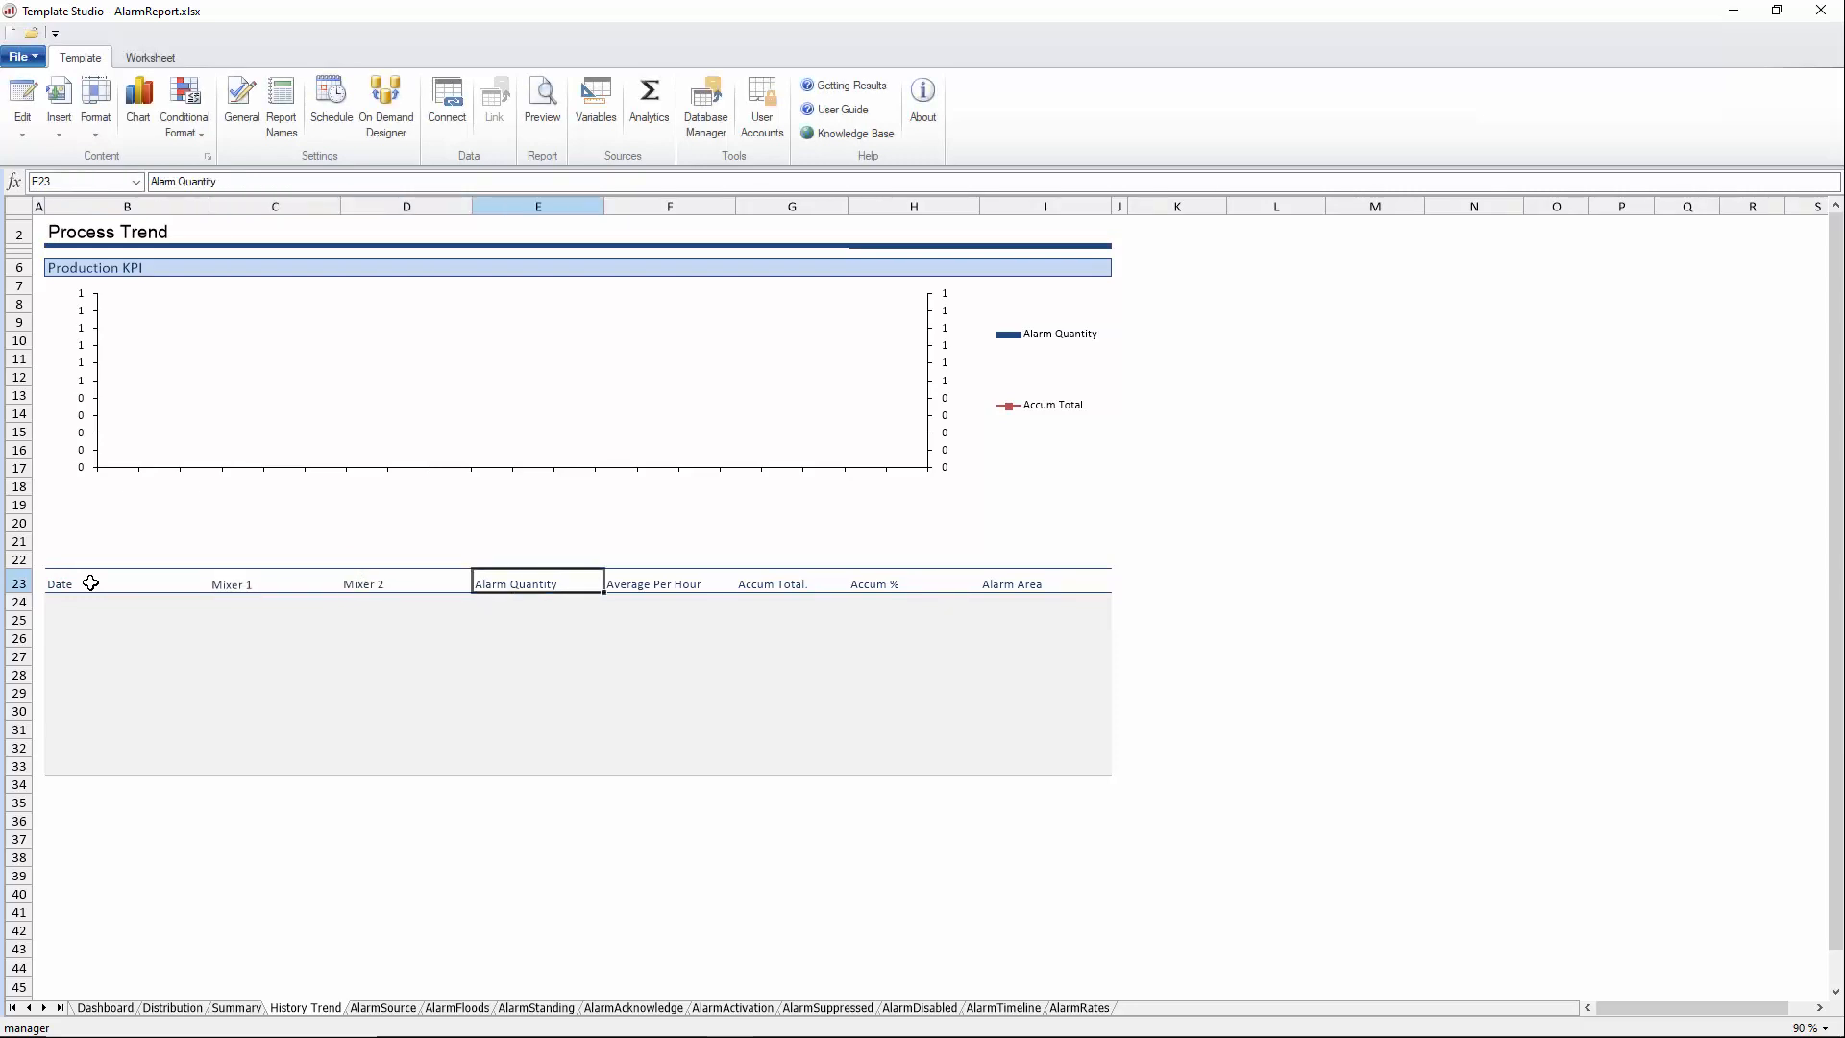
Replace the table headings in E23 and F23 with Extruder 1 and Extruder 2
type("Extruder ")
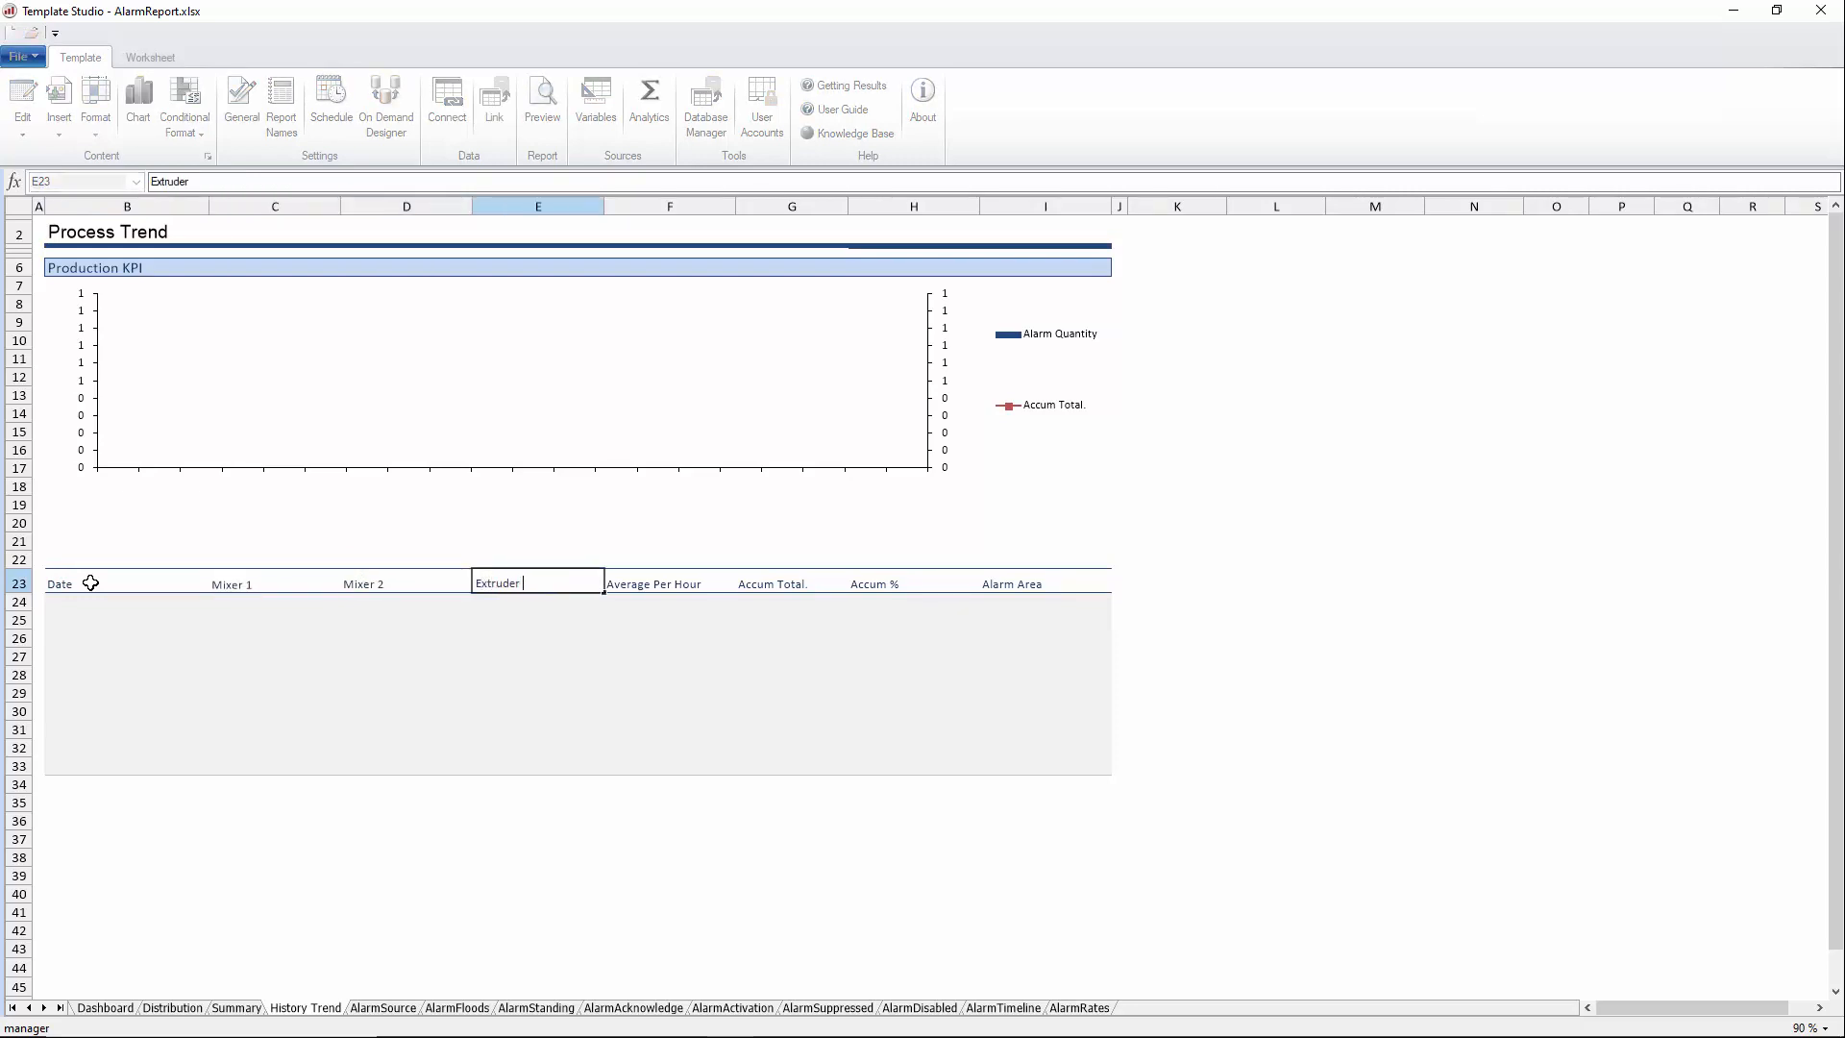
type("1")
key("Tab")
type("E")
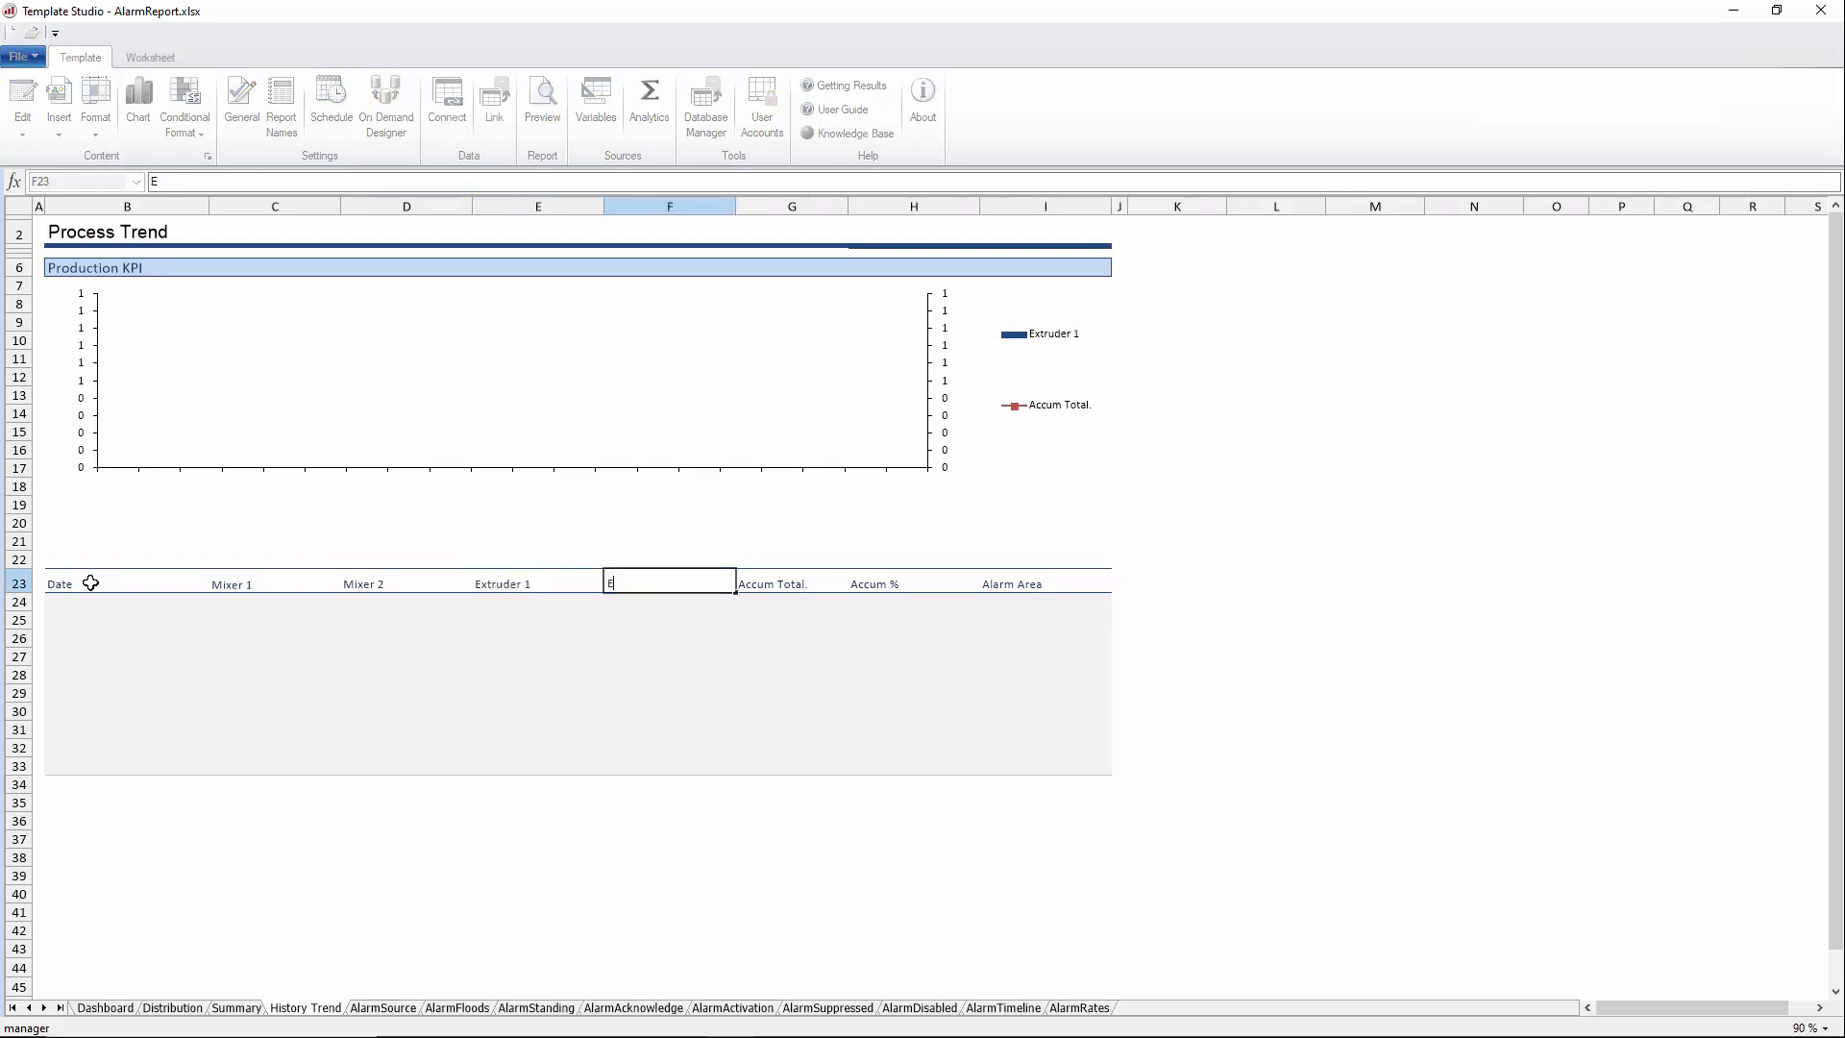
type("xtruder 2")
key("Tab")
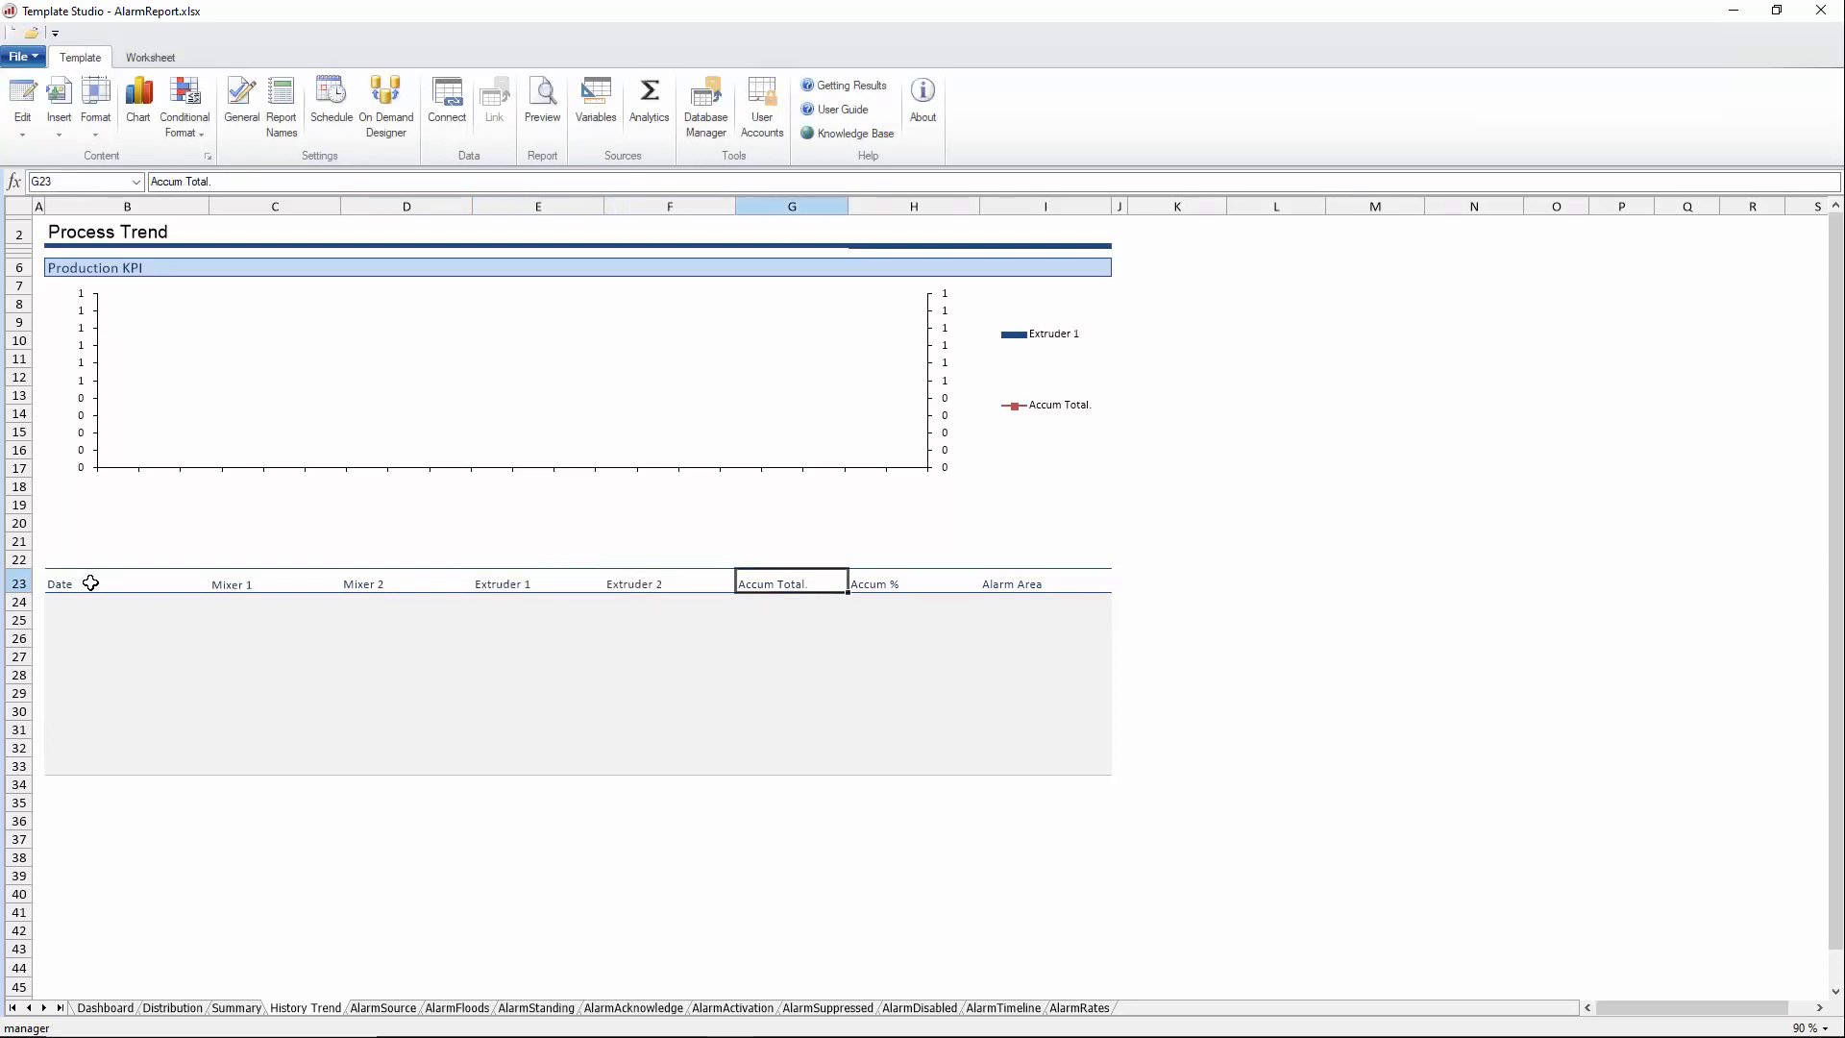
Replace the last three table headings in G23 to I23 with Reactor, Tank 1 and Tank 2
type("React")
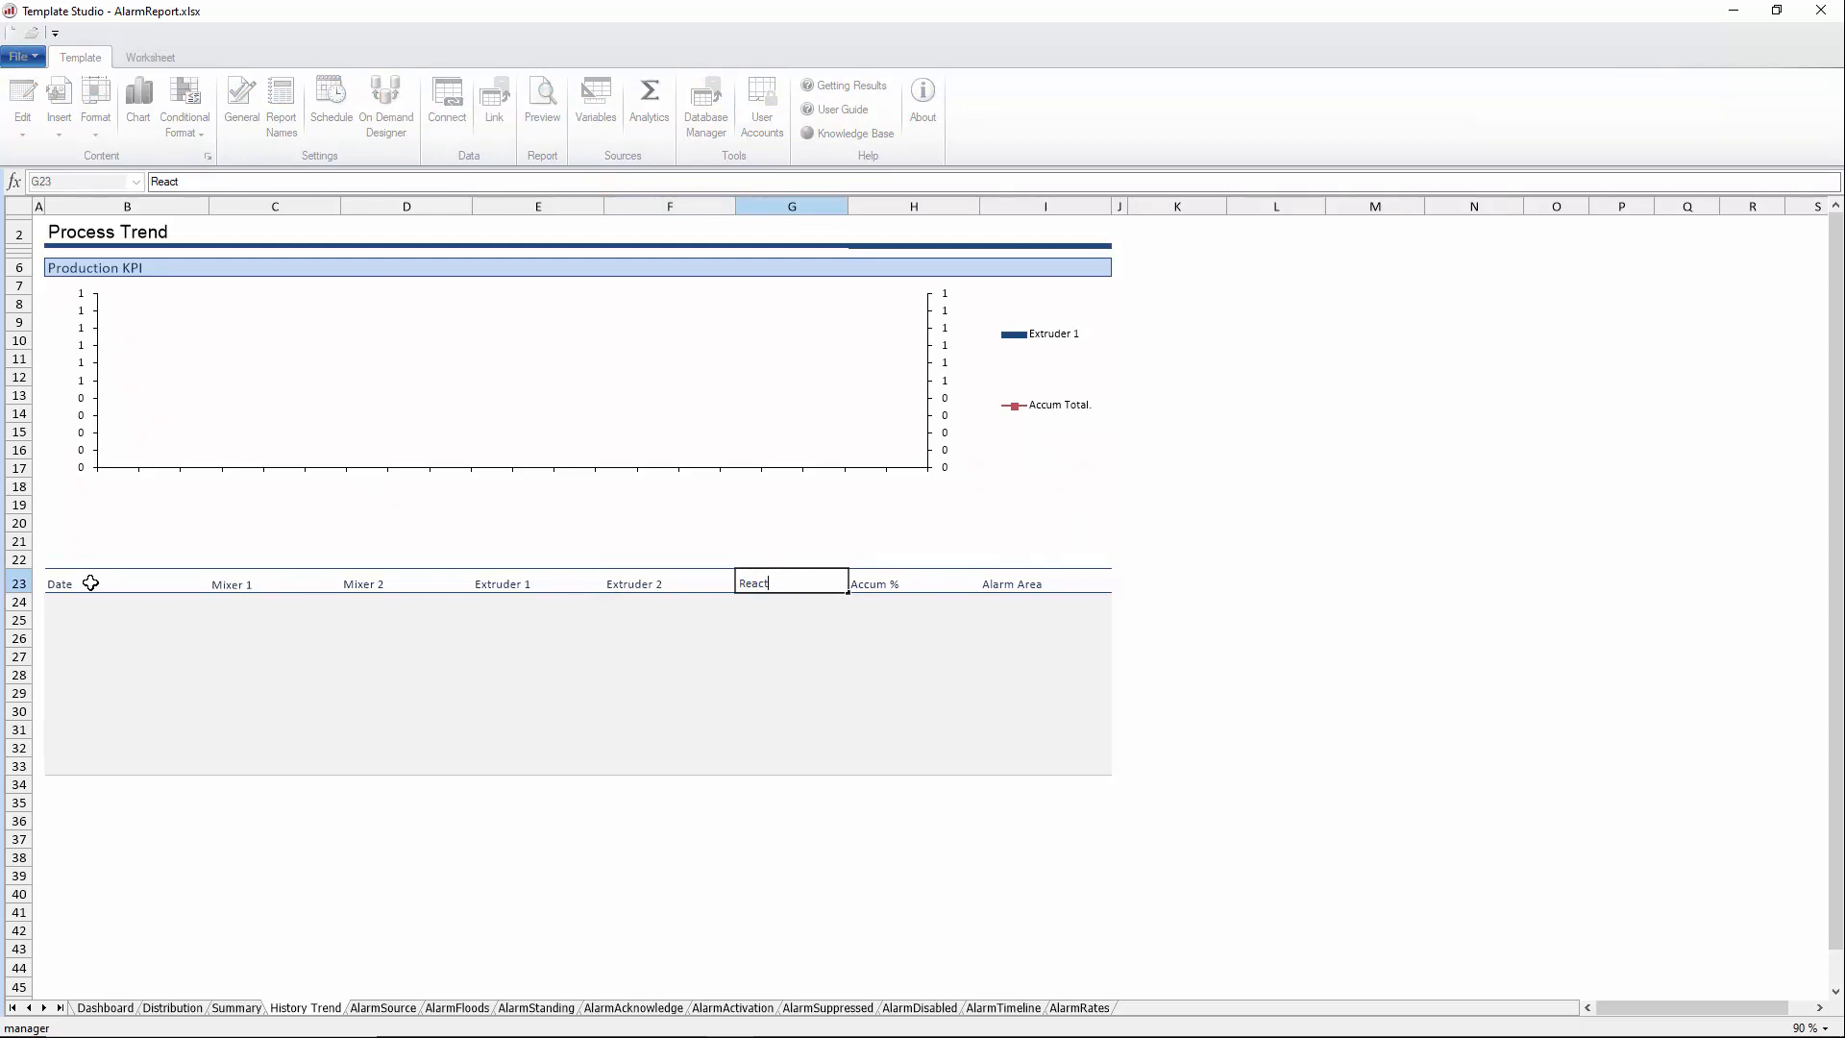
type("or")
key("Tab")
type("Tank")
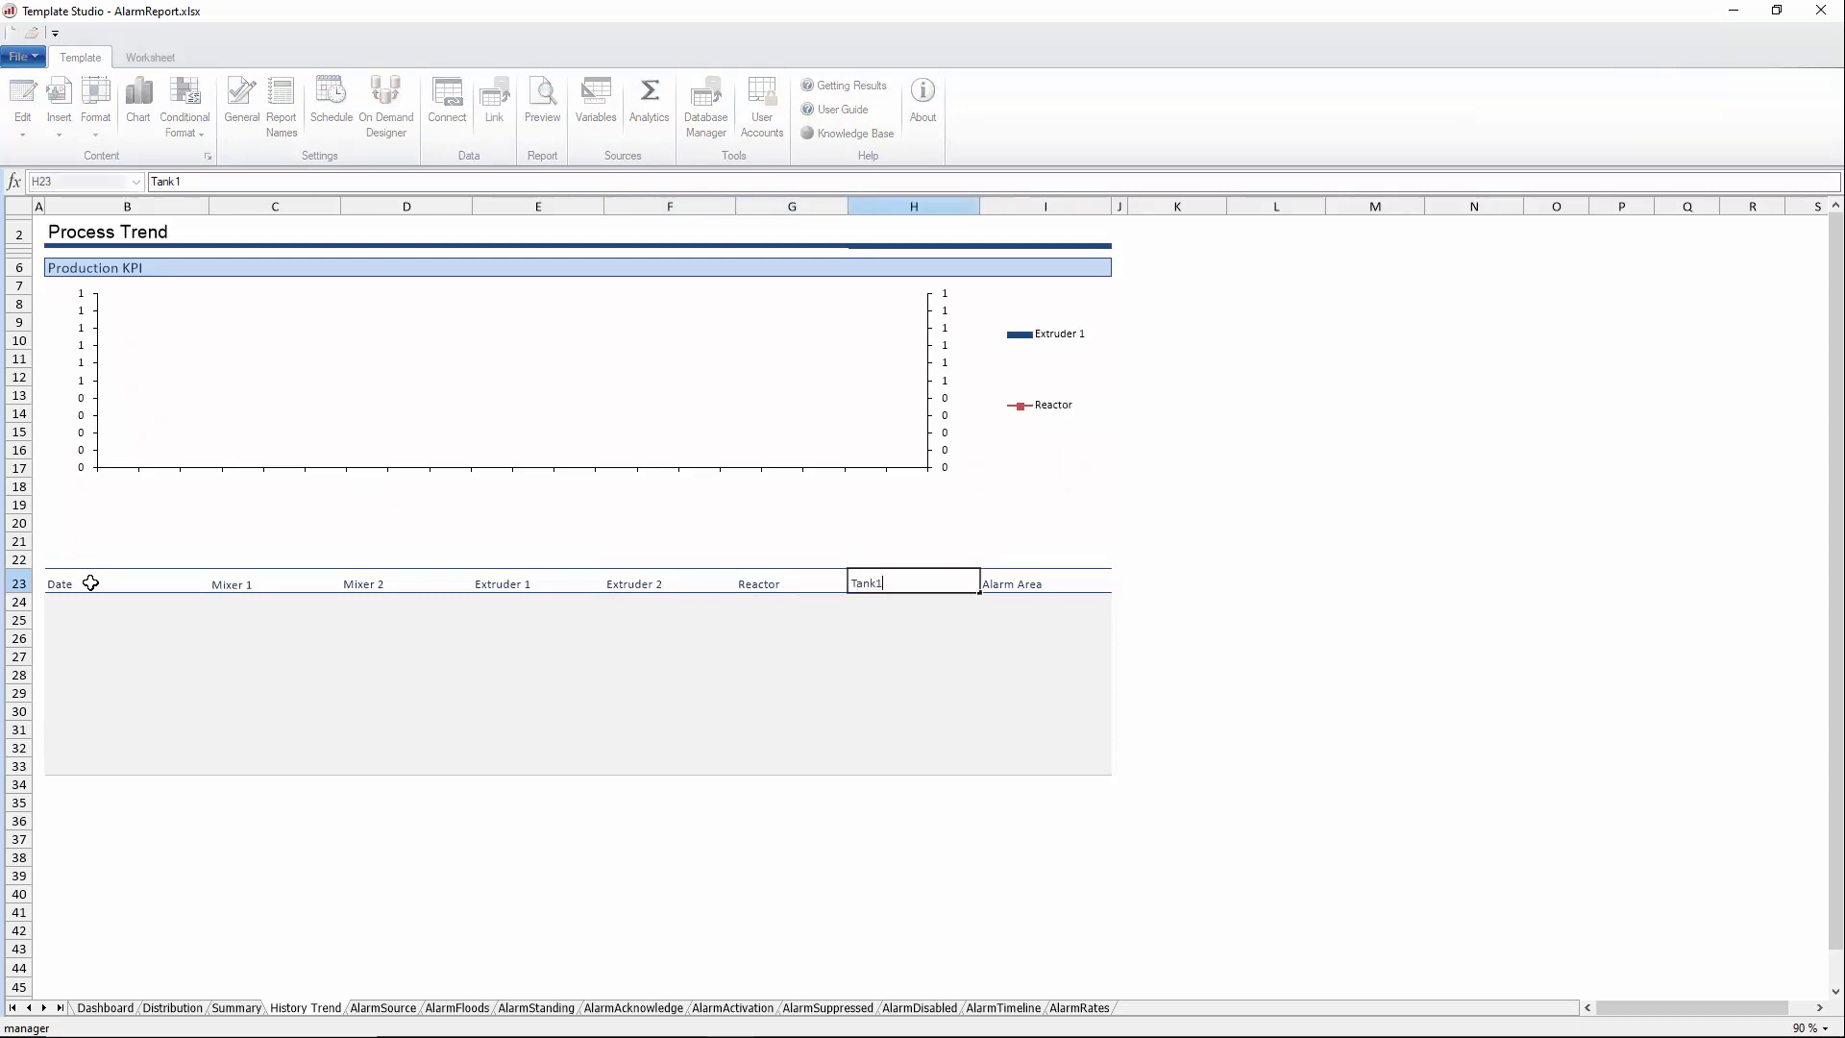
type(" 1")
key("Tab")
type("Tank")
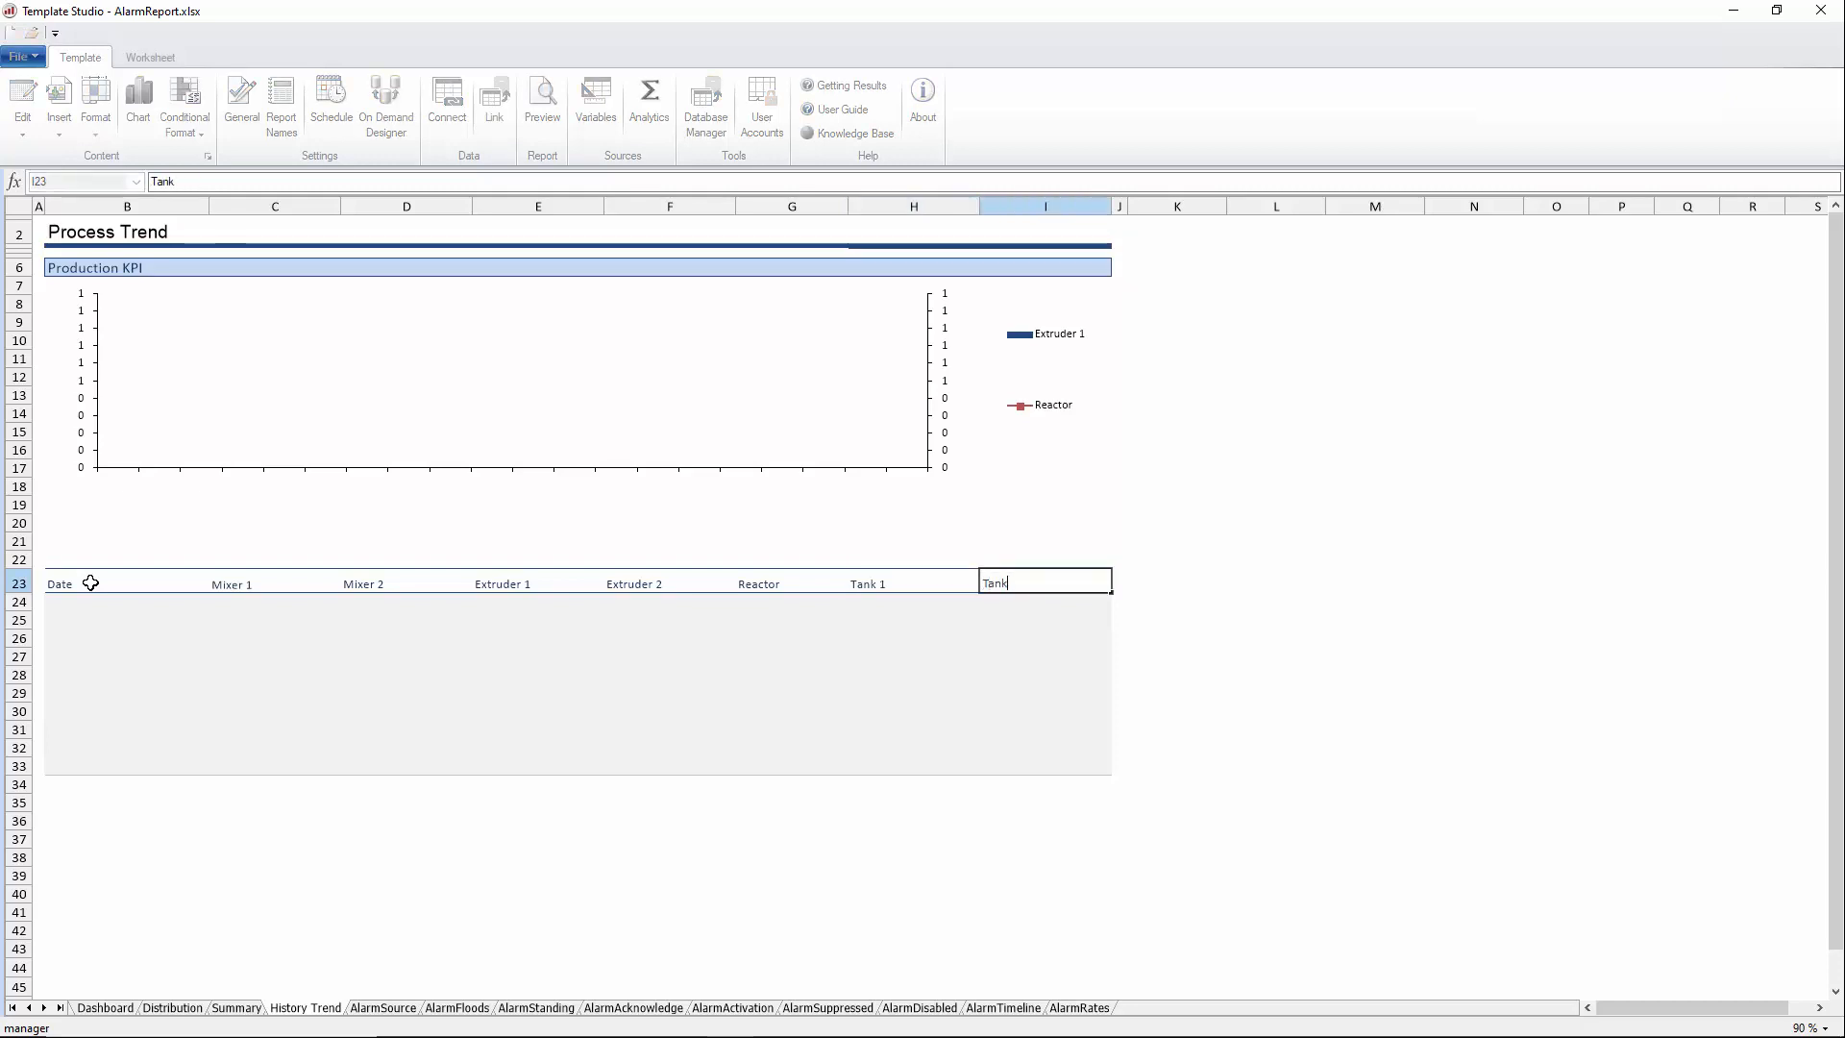
key("Return")
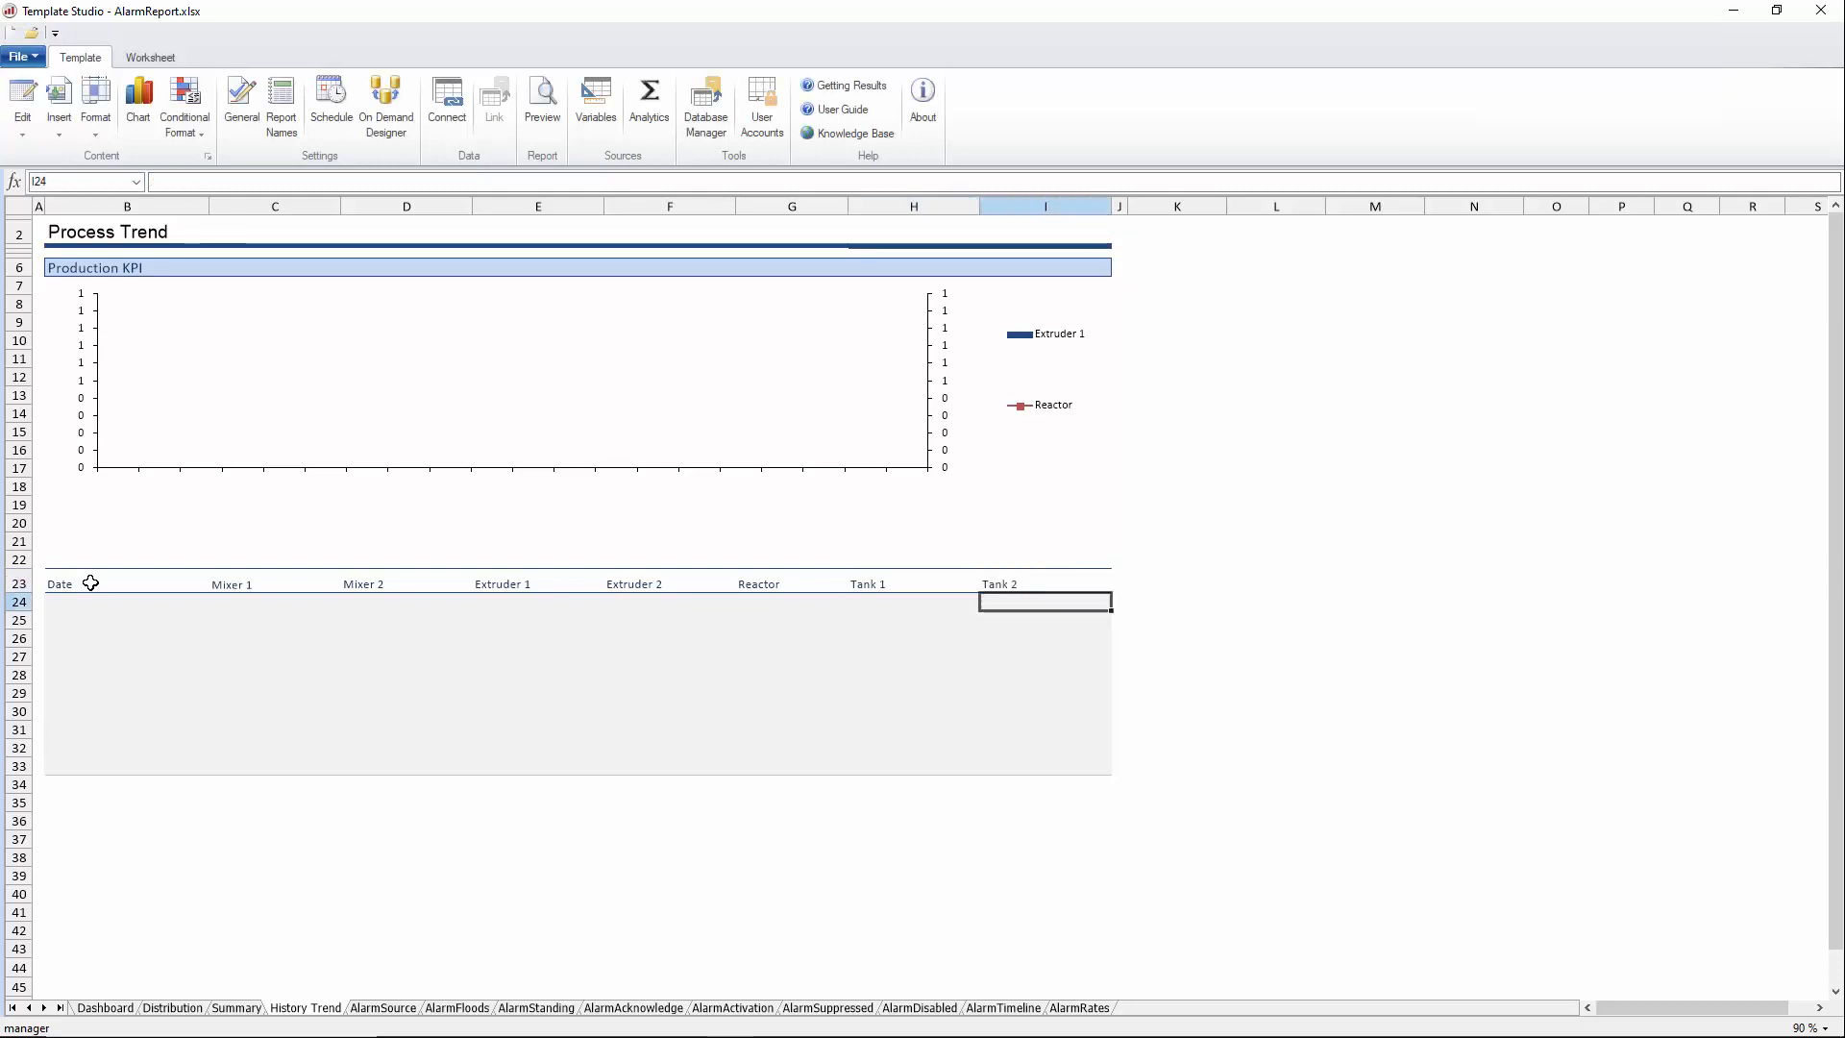
Delete the existing chart below the Production KPI heading
left_click(88, 605)
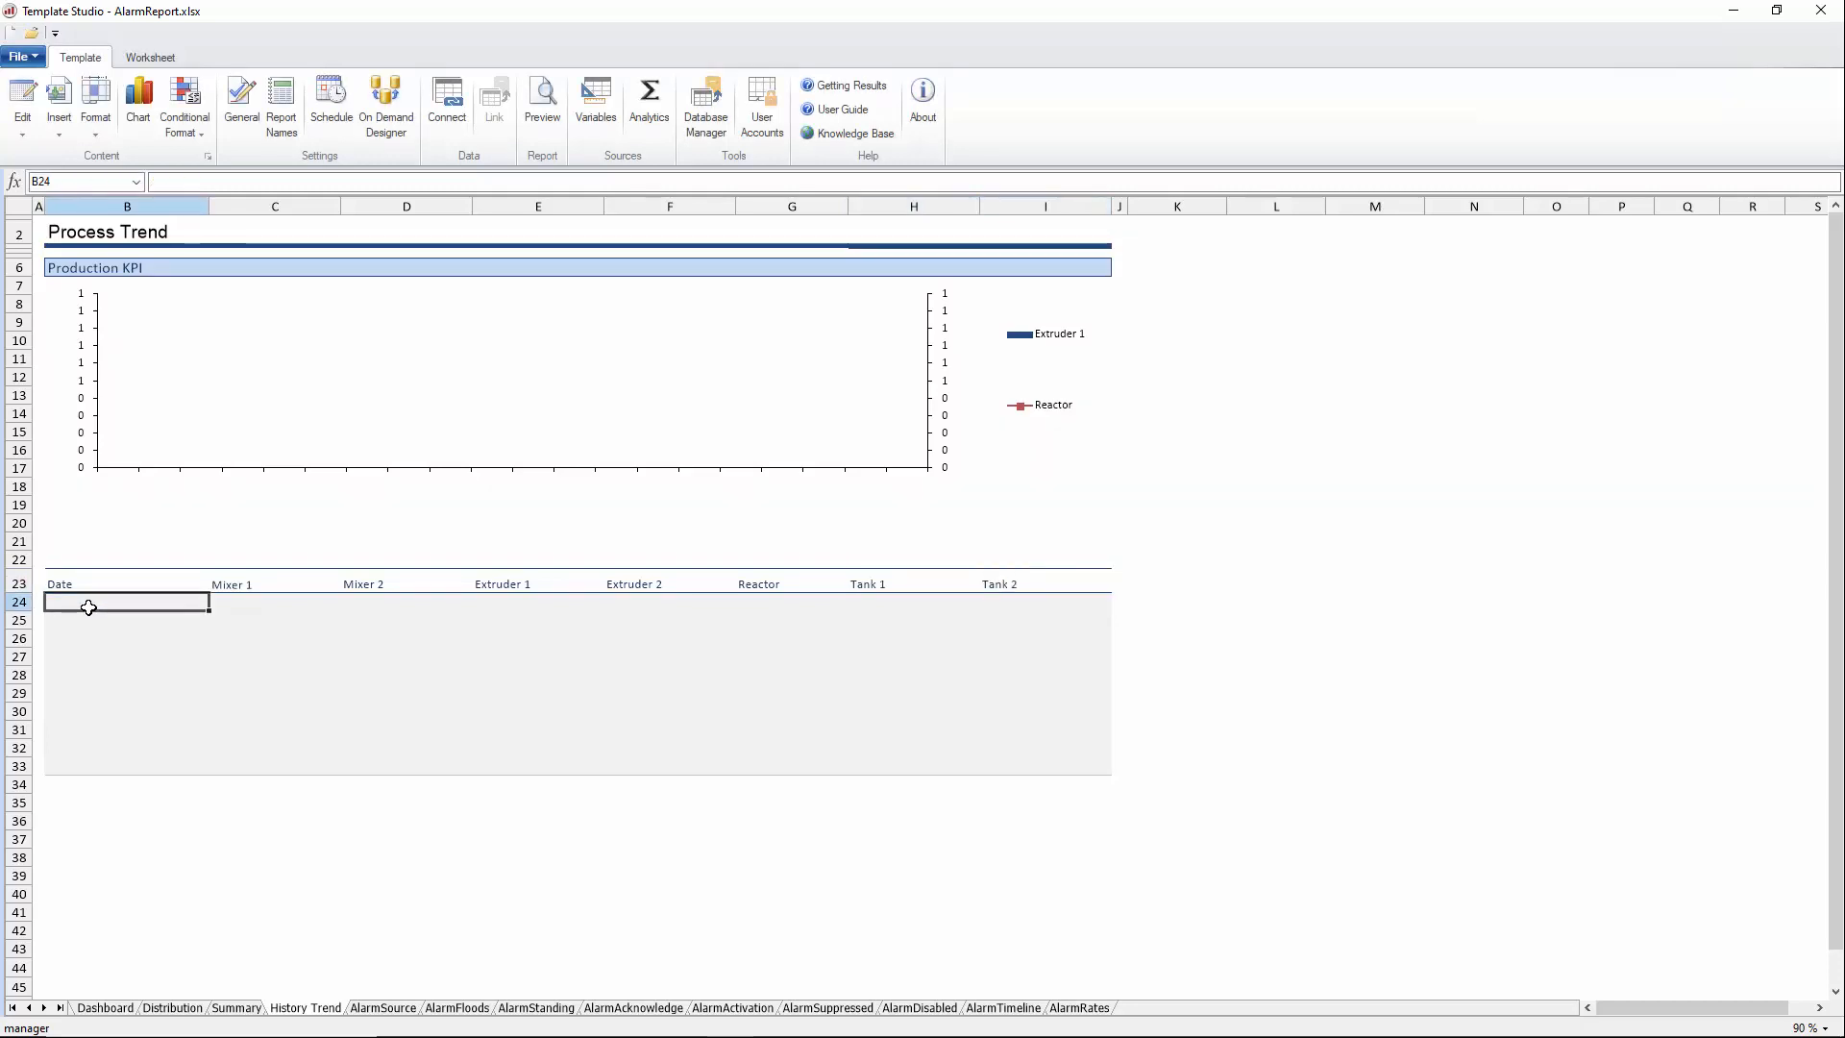
left_click(358, 532)
key("Delete")
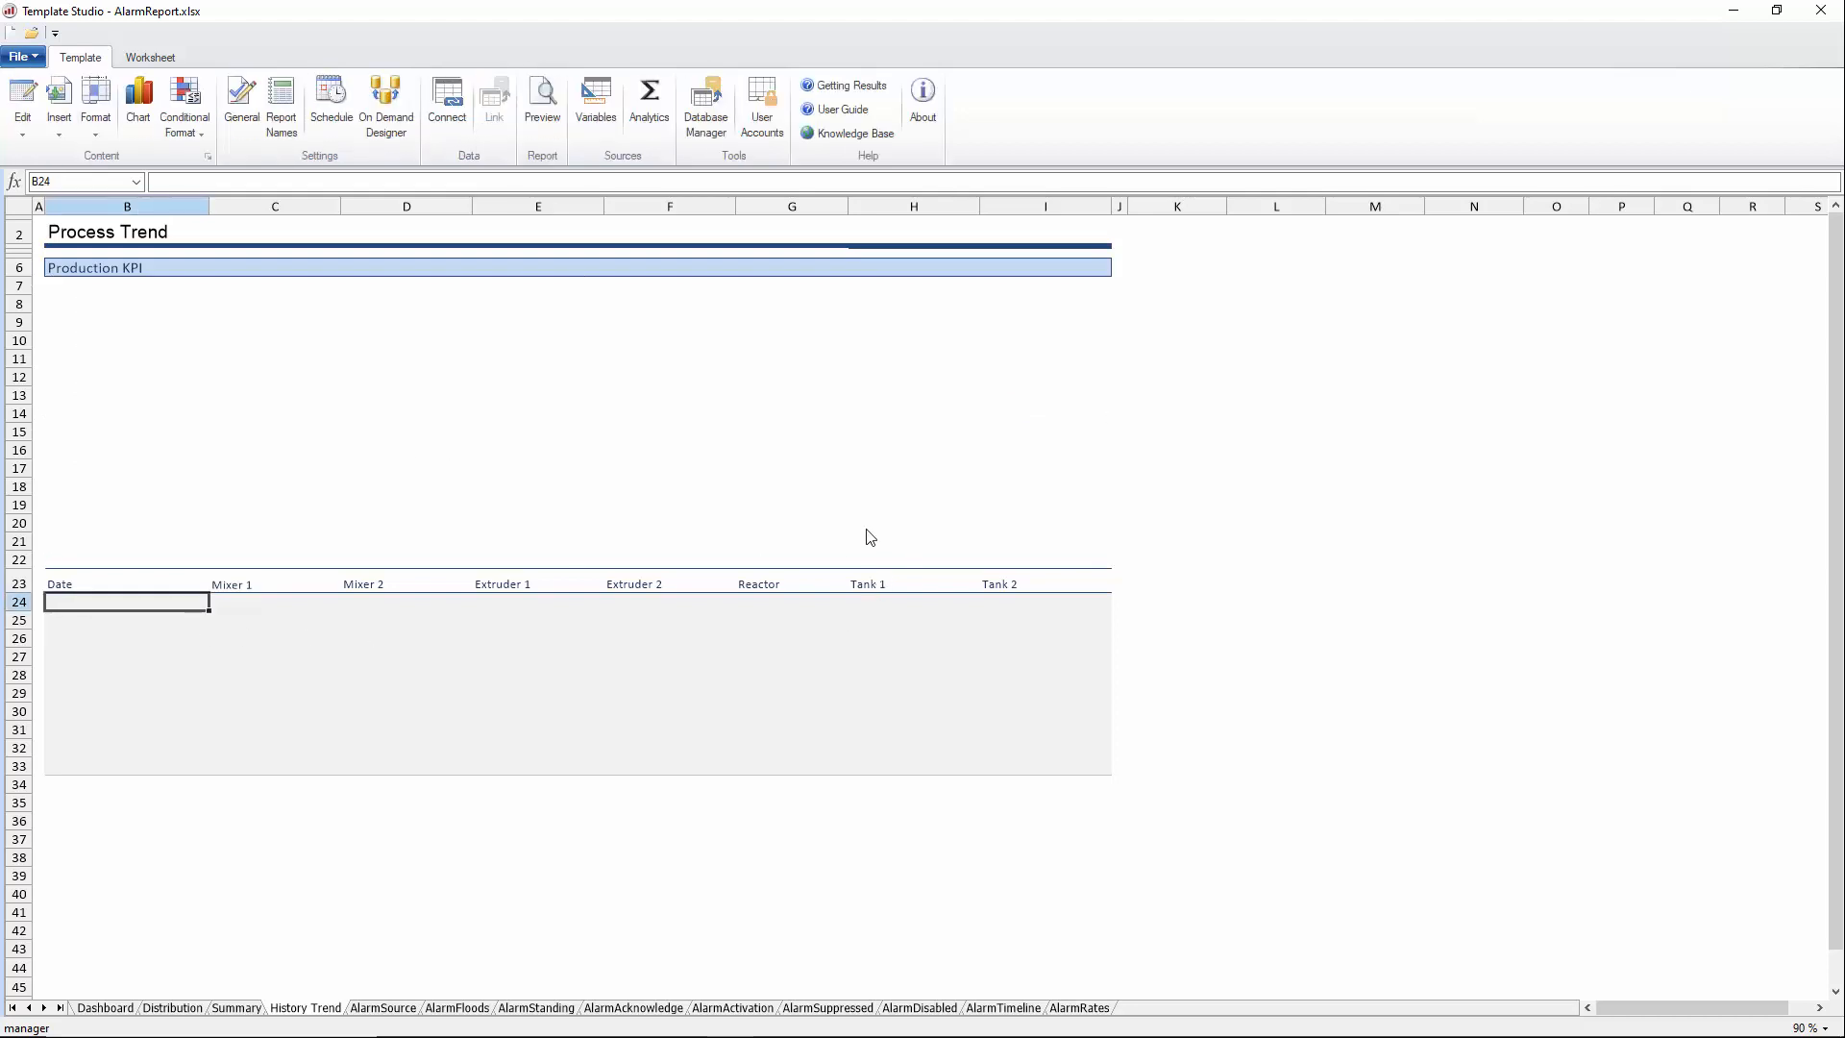
Set up a line chart with C23:D25 as vertical values, B23:B25 as horizontal values and 1 header row
left_click(139, 113)
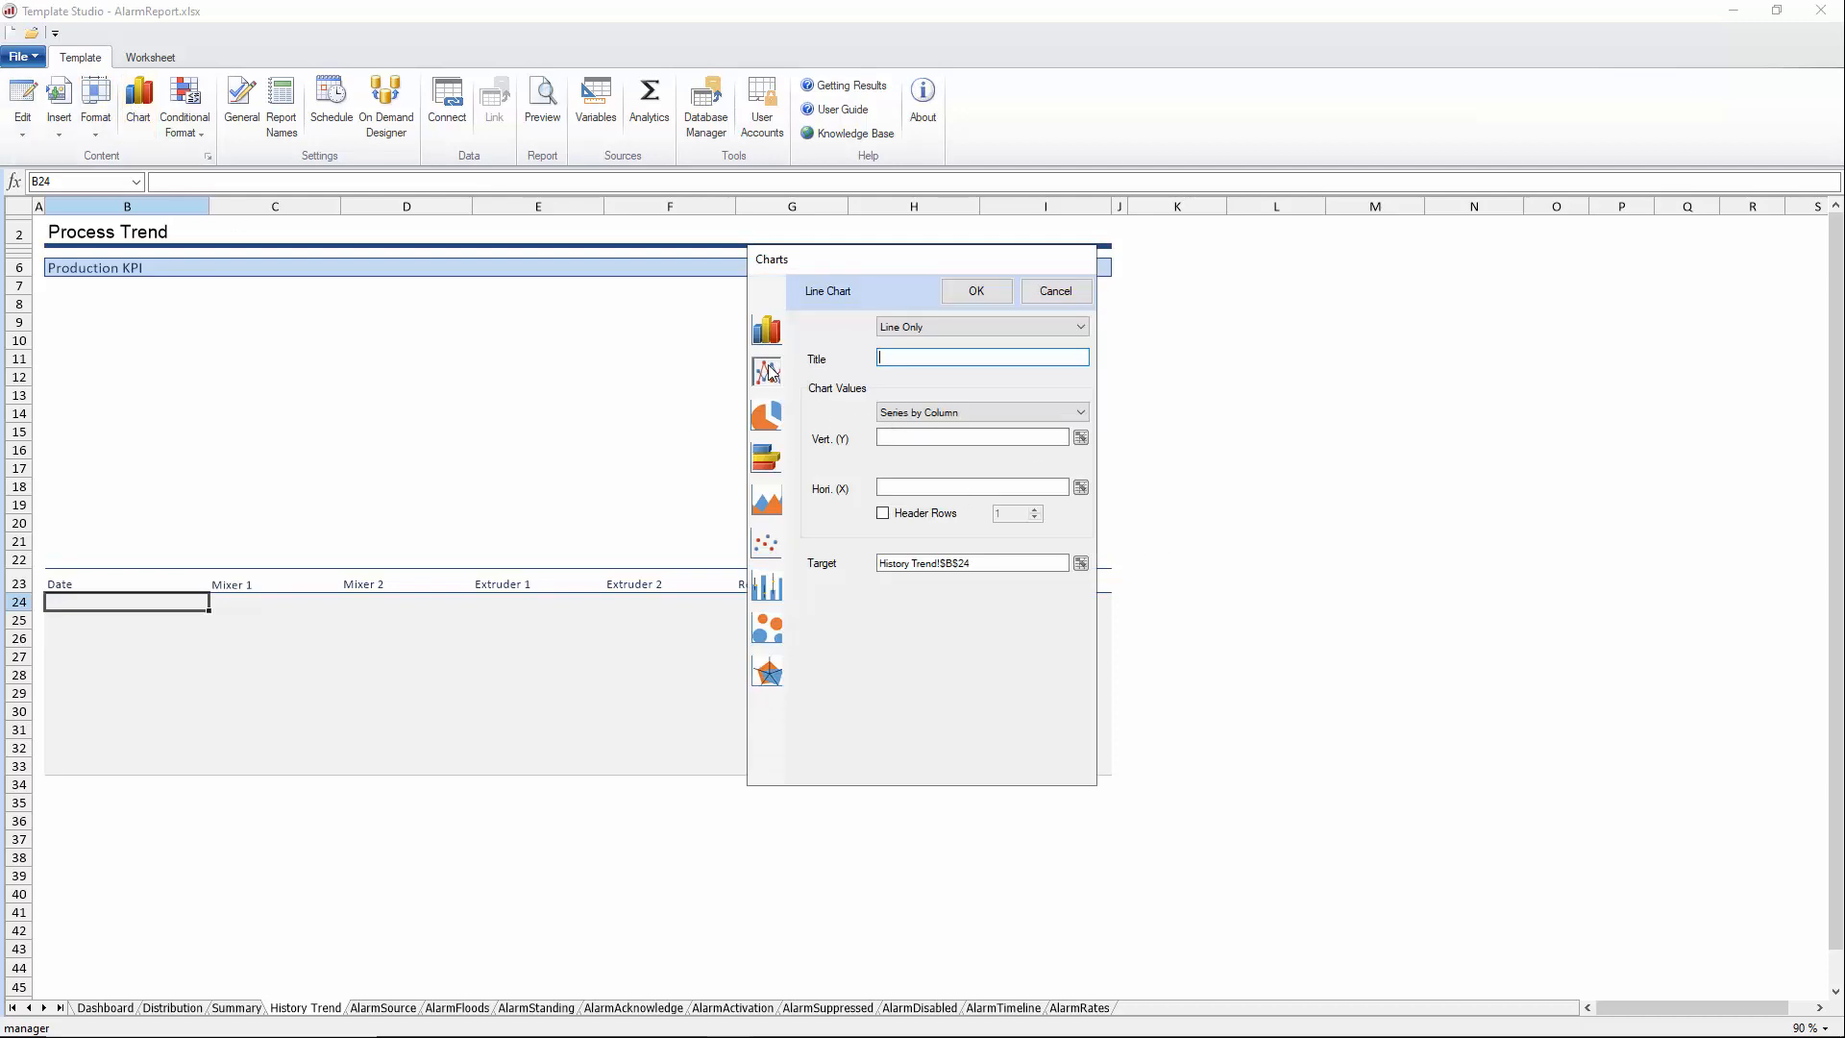
left_click(907, 438)
left_click_drag(264, 589, 378, 618)
left_click(900, 488)
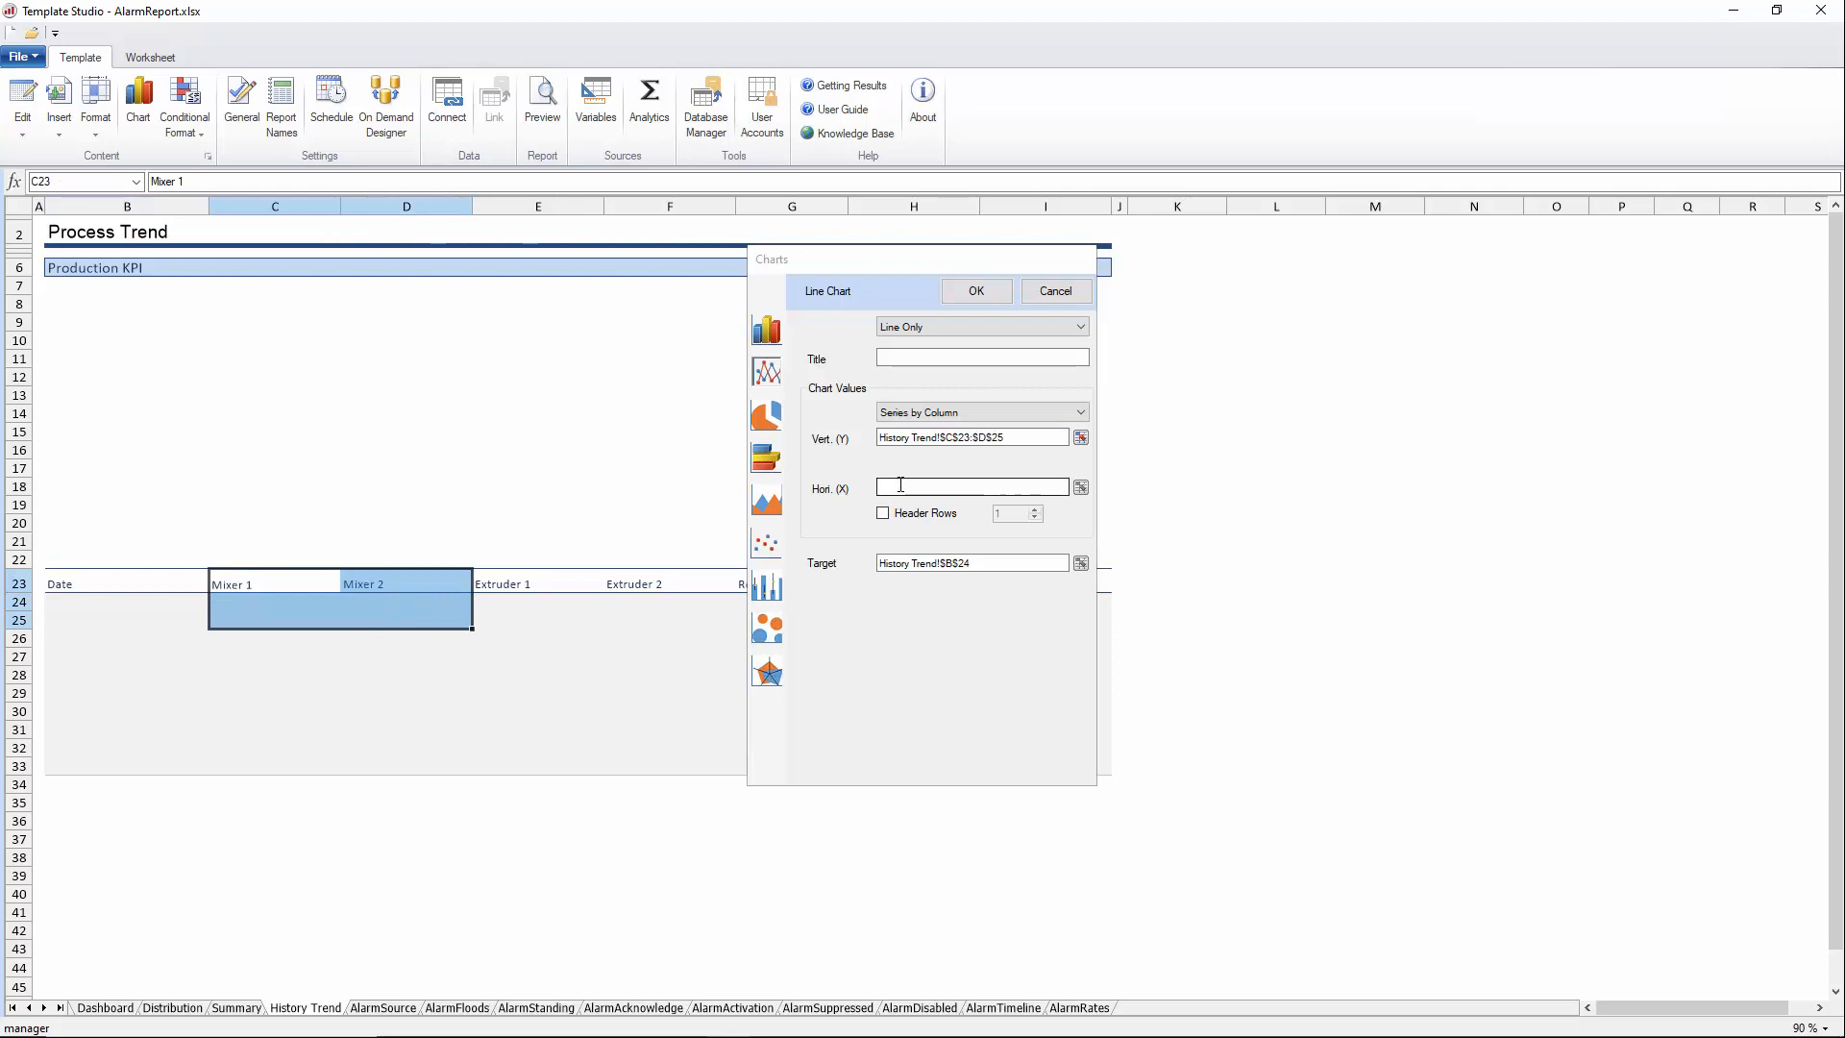
left_click_drag(113, 579, 119, 611)
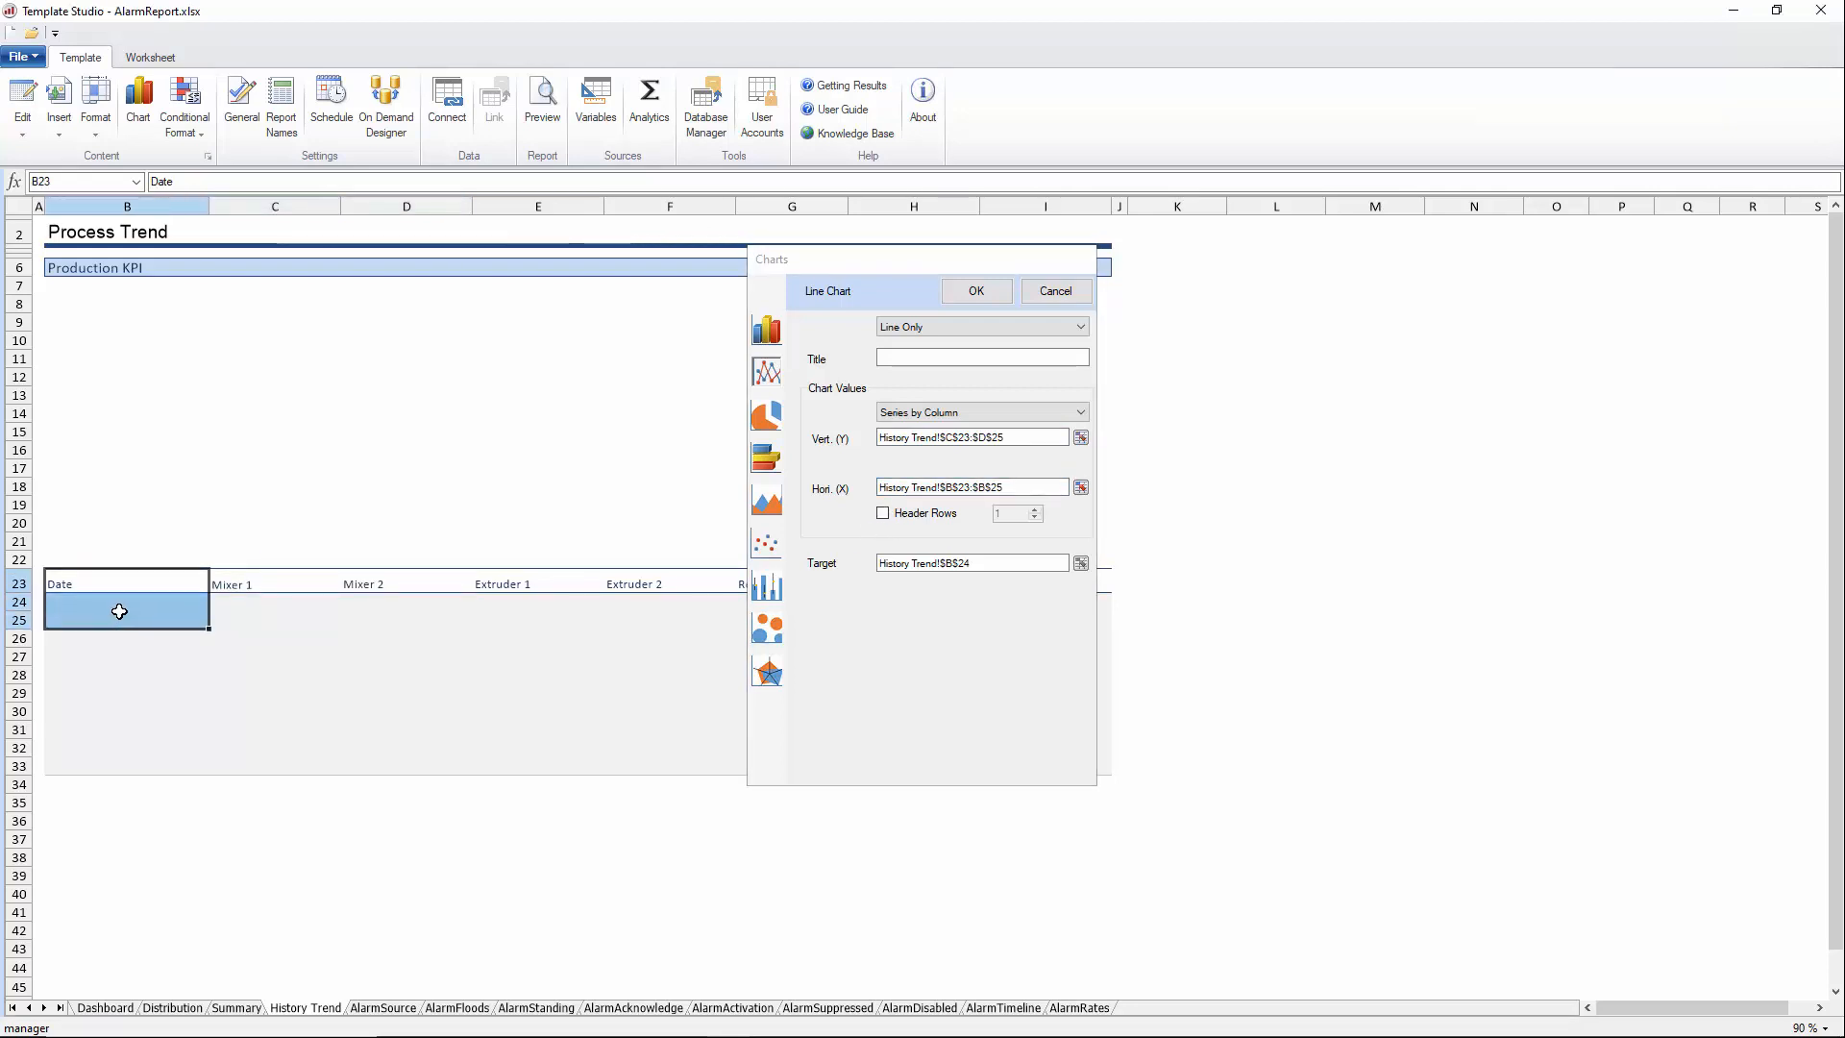
left_click(884, 514)
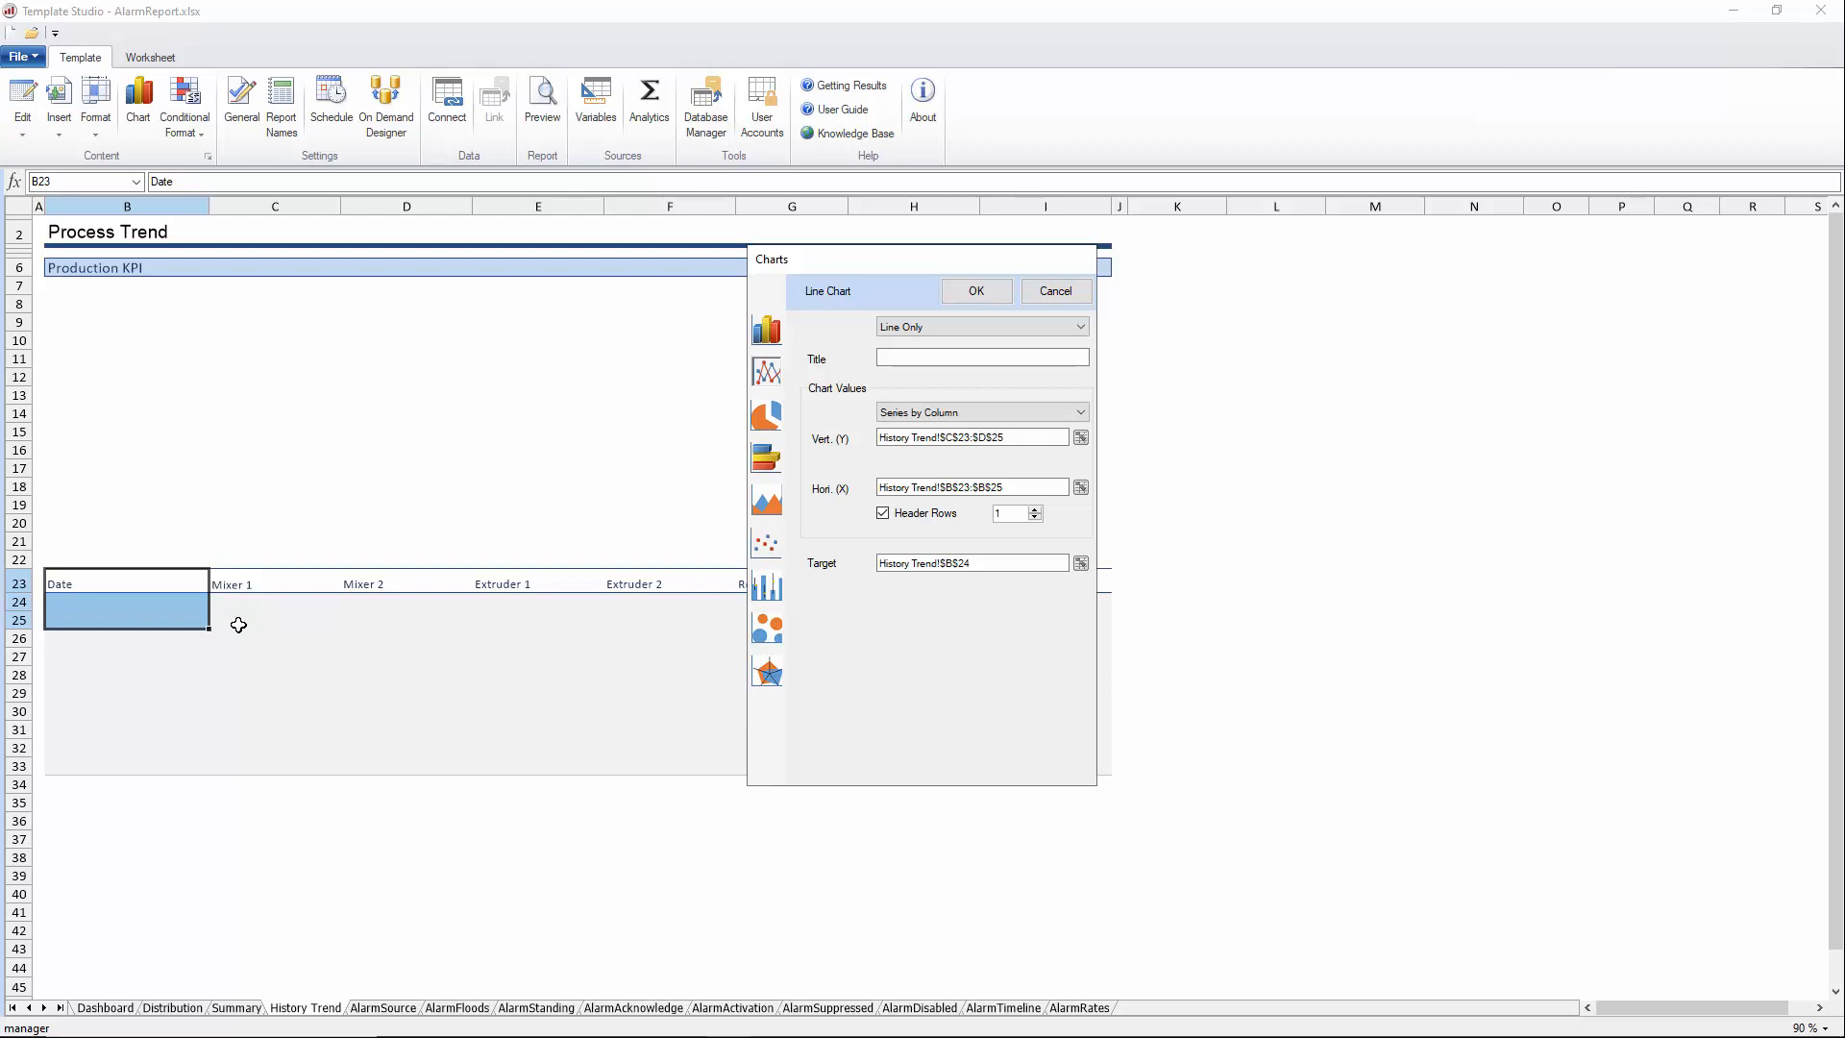
Insert the line chart at B7 and resize it to span columns B to I down to row 22
left_click(974, 560)
left_click(79, 288)
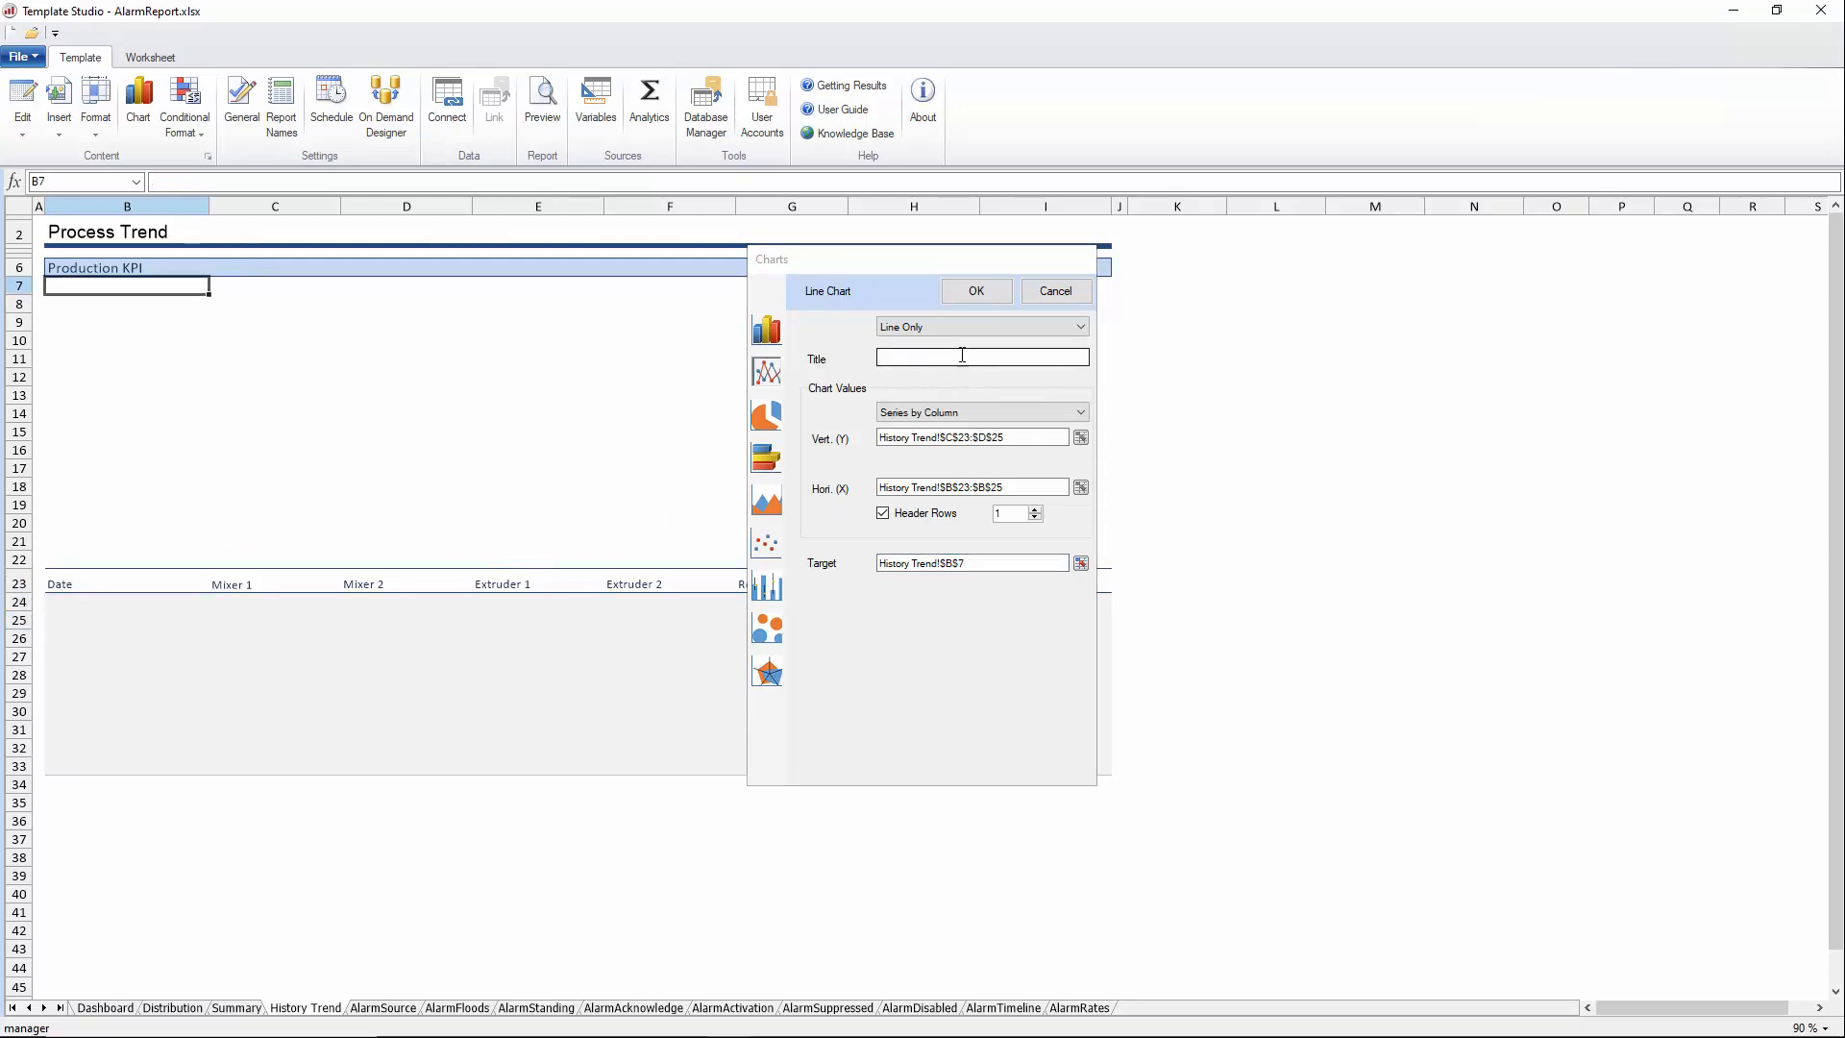
left_click(974, 301)
left_click(973, 302)
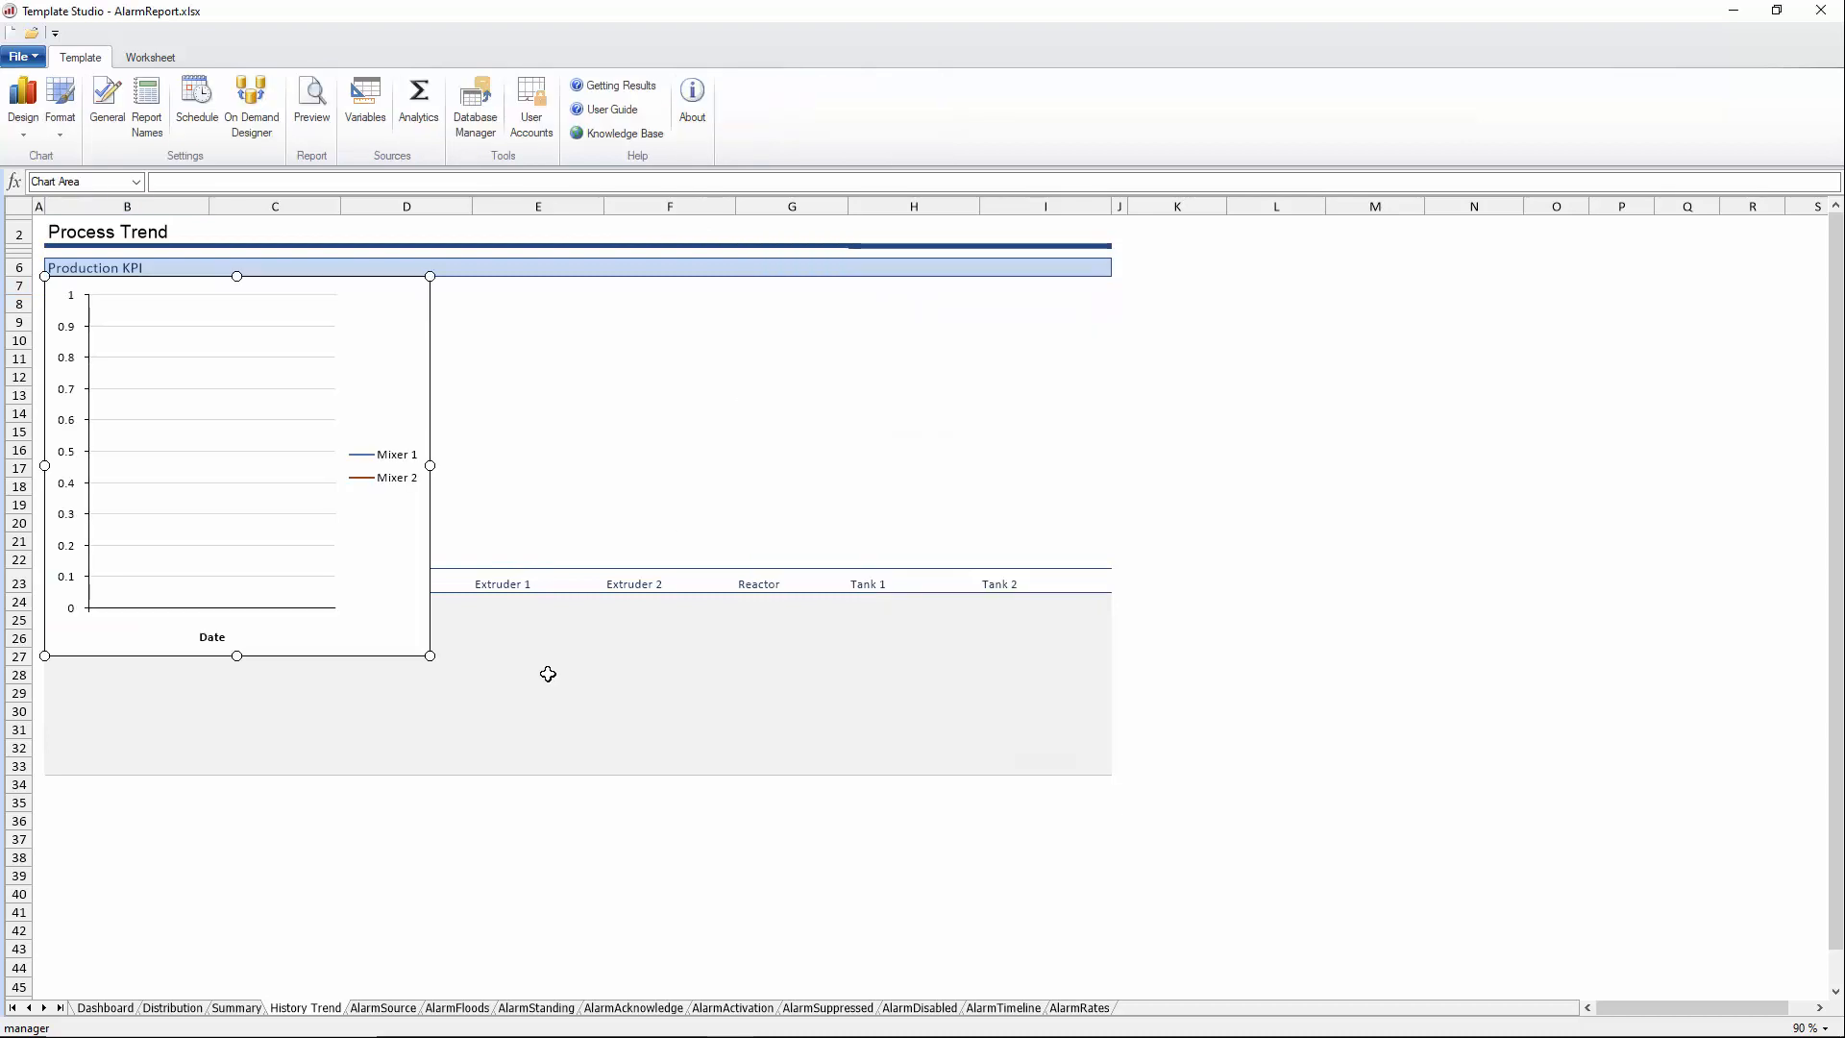
left_click_drag(445, 659, 1112, 567)
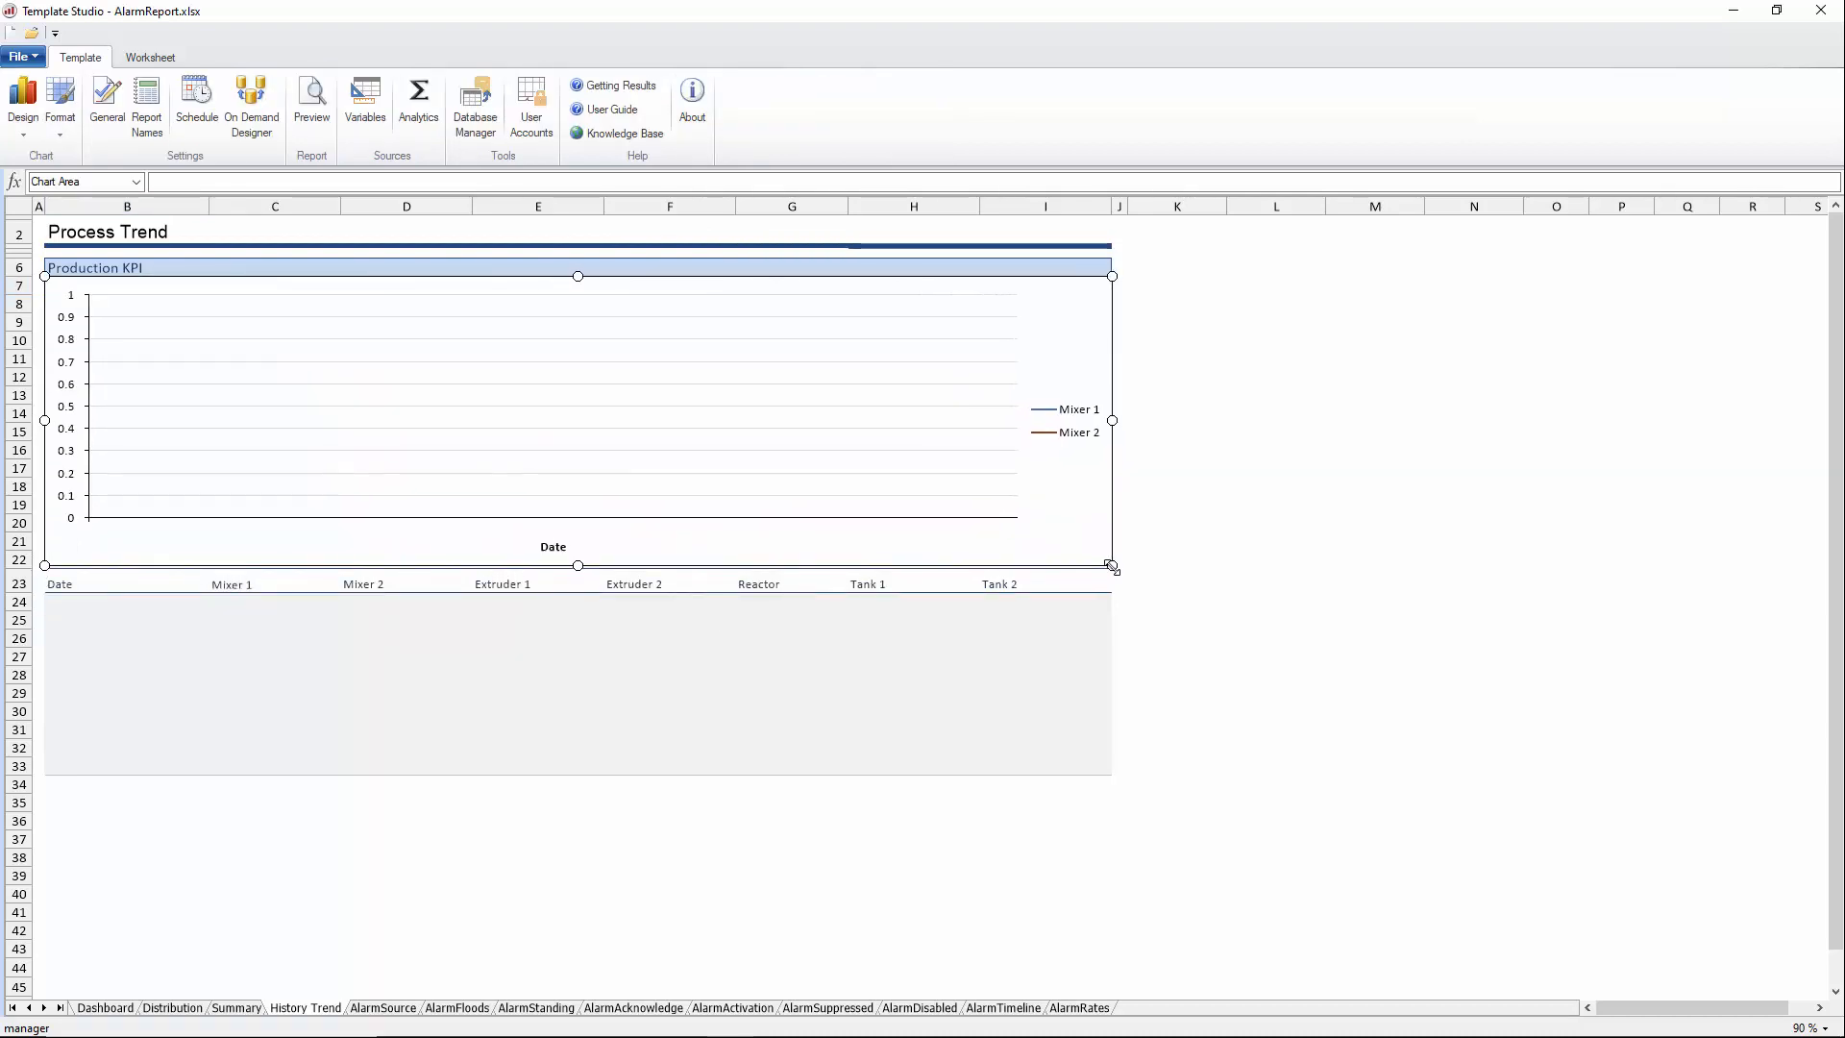
Create a new data group on the XLR_History connector with the type Summary Values from XLReporter
left_click(76, 602)
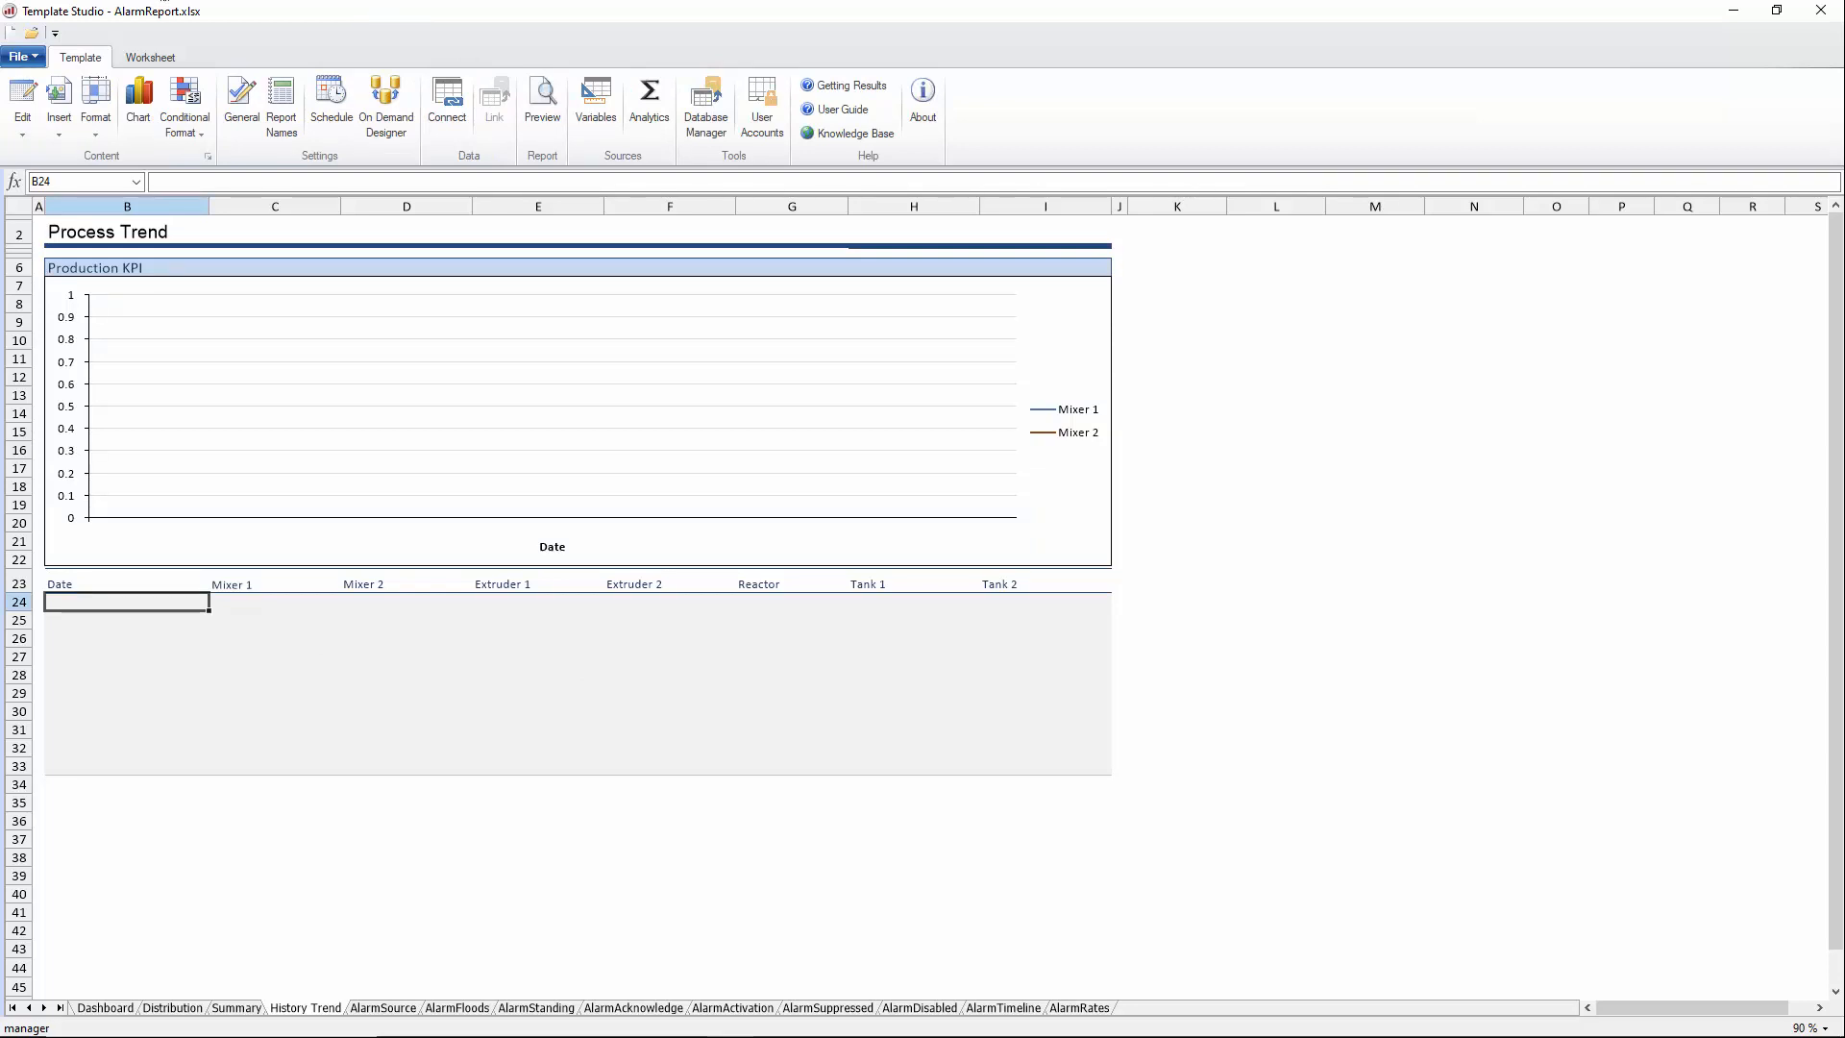
left_click(447, 116)
left_click_drag(886, 378, 1042, 338)
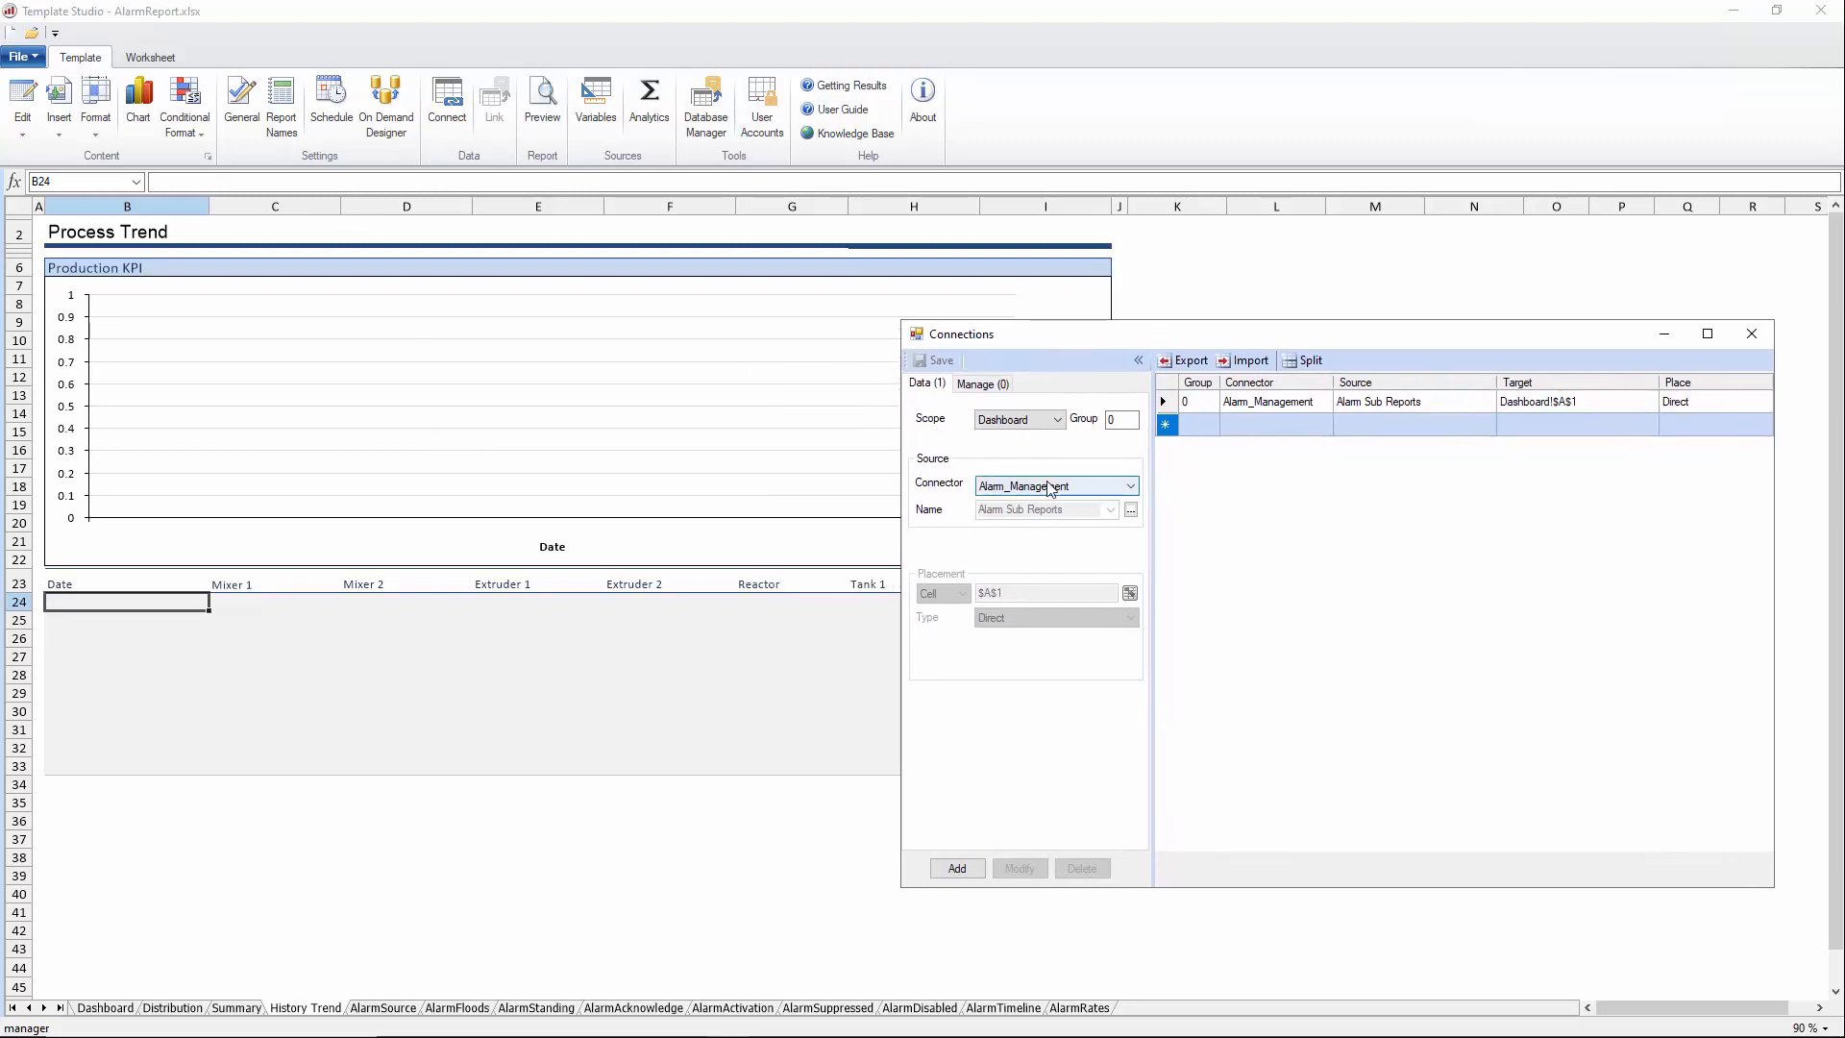
left_click(1077, 487)
left_click(1043, 504)
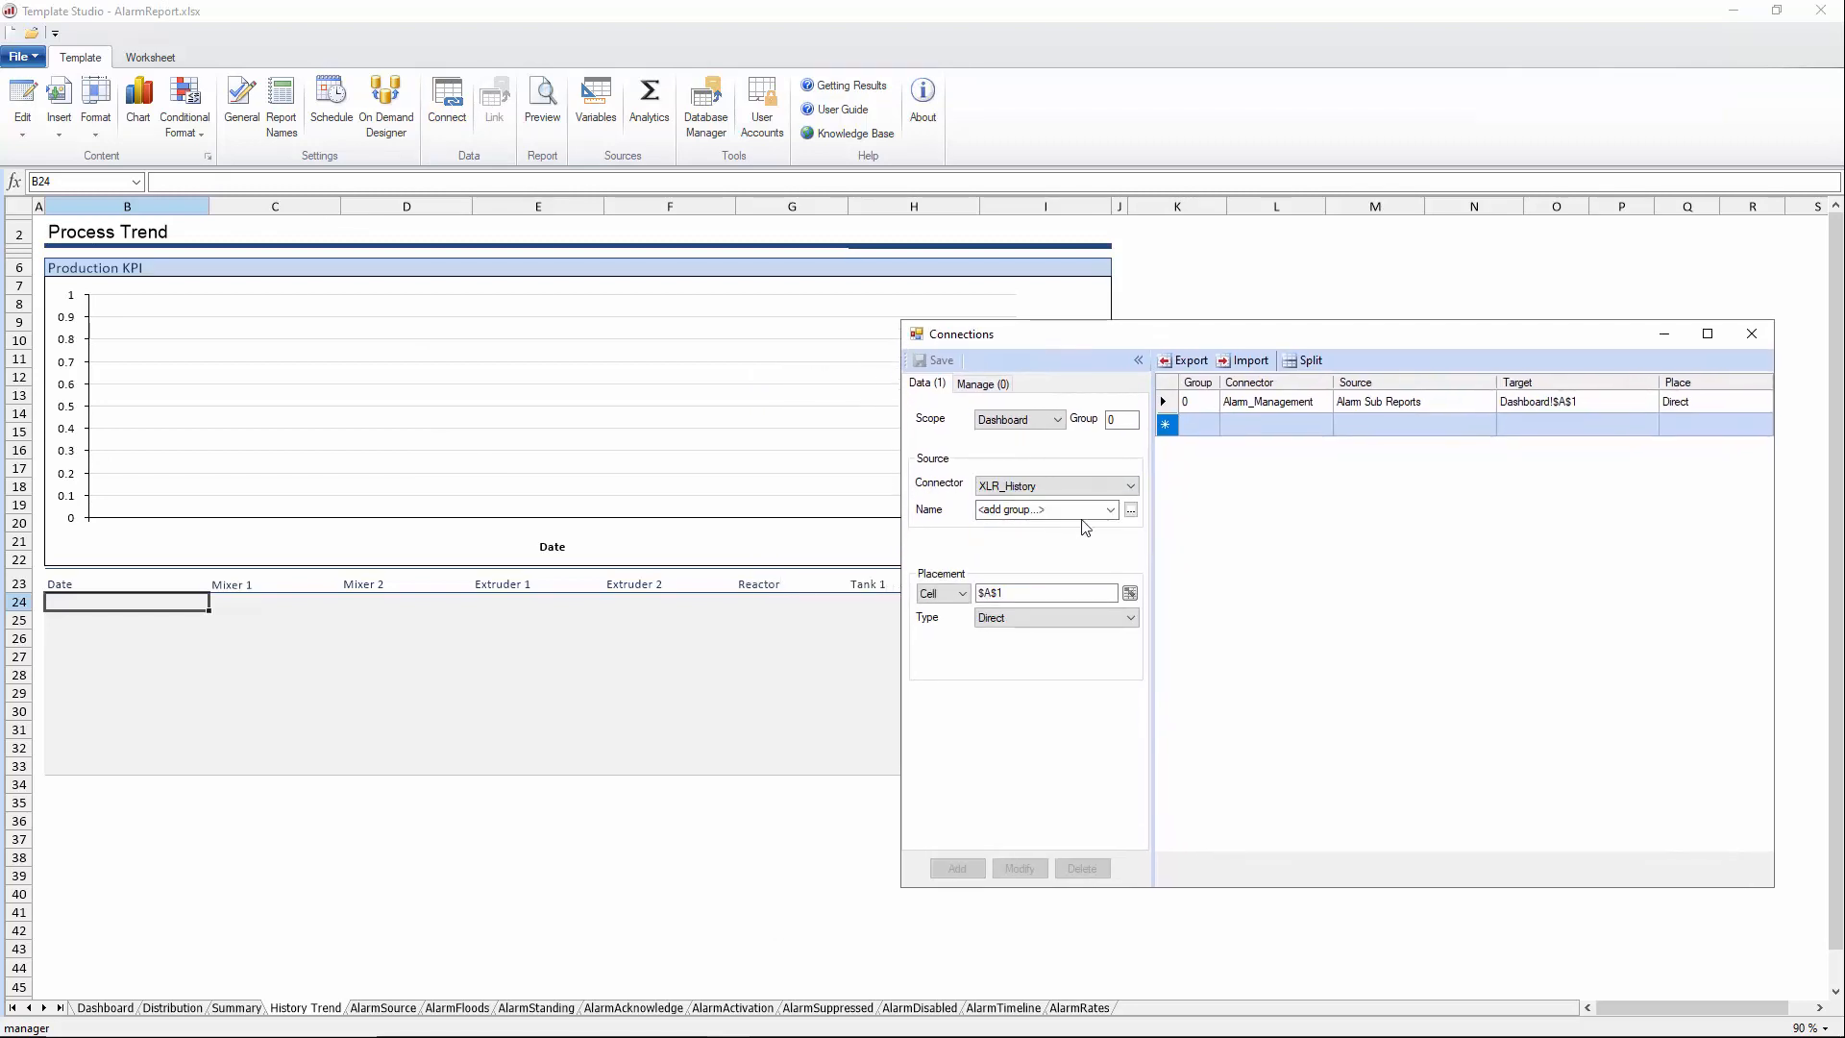
left_click(1132, 510)
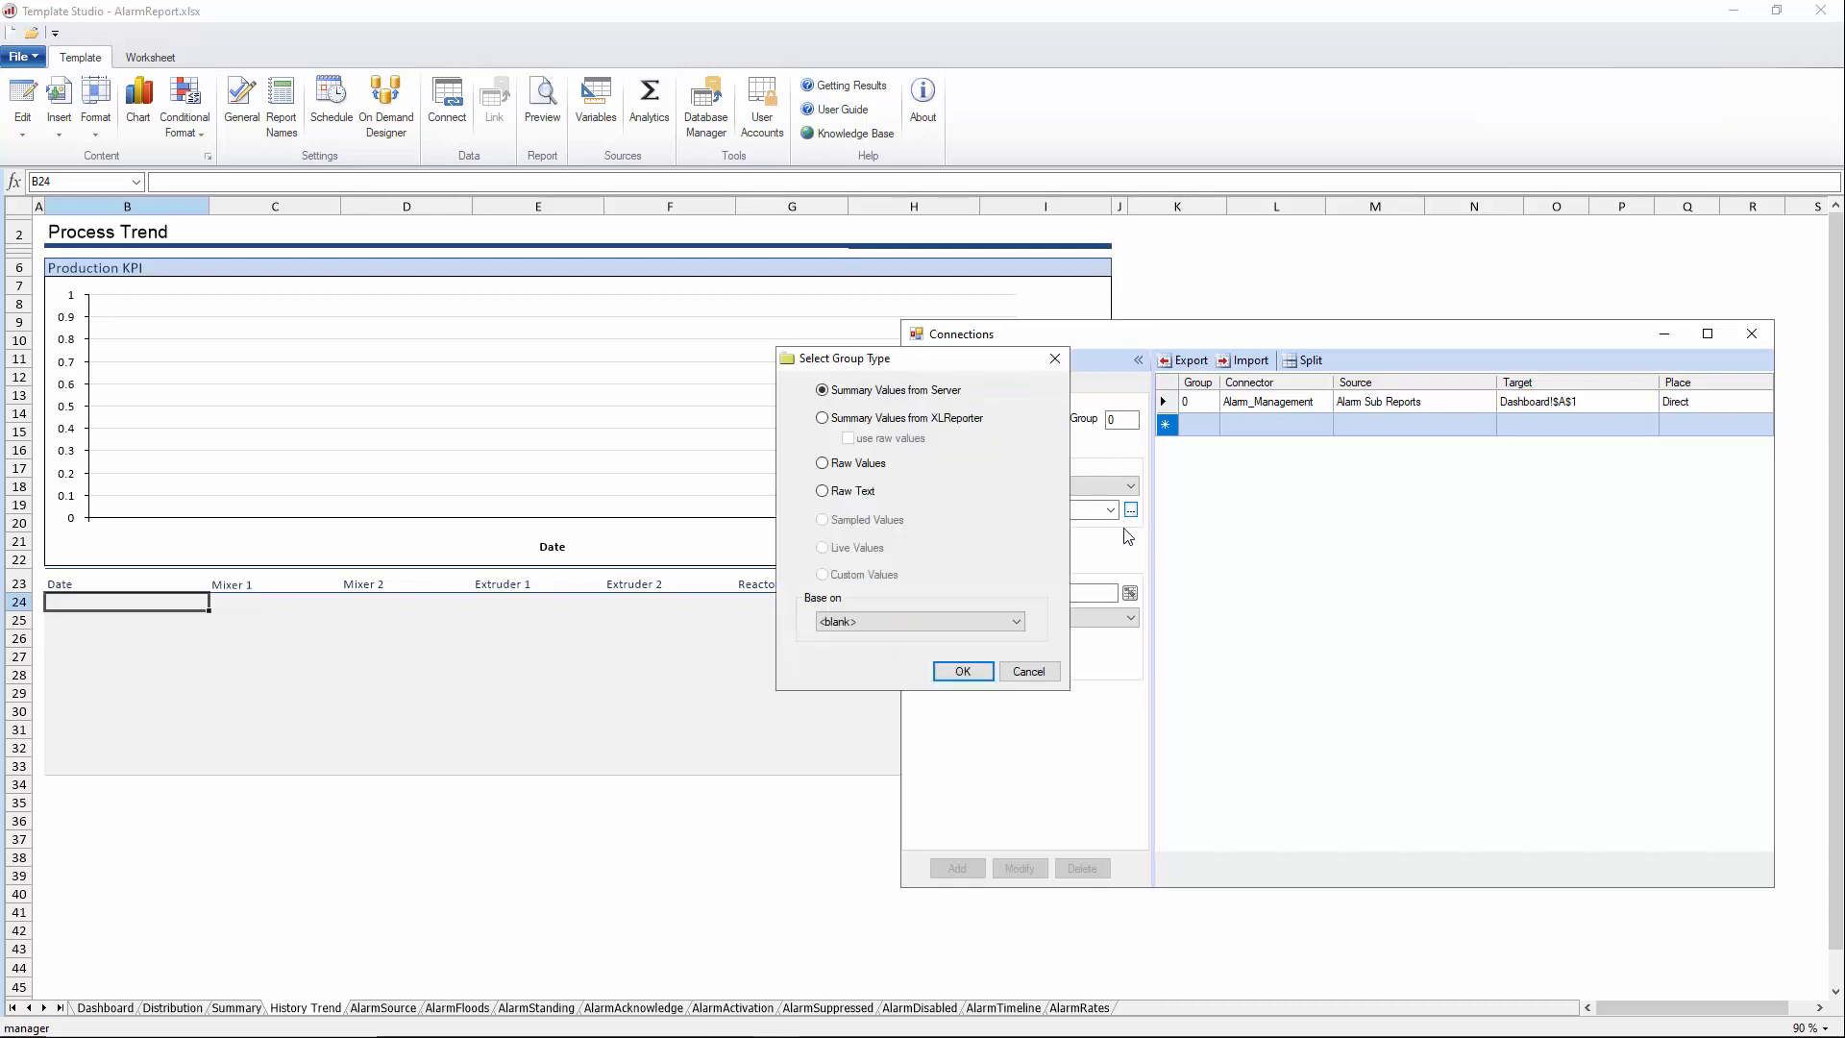
left_click(825, 418)
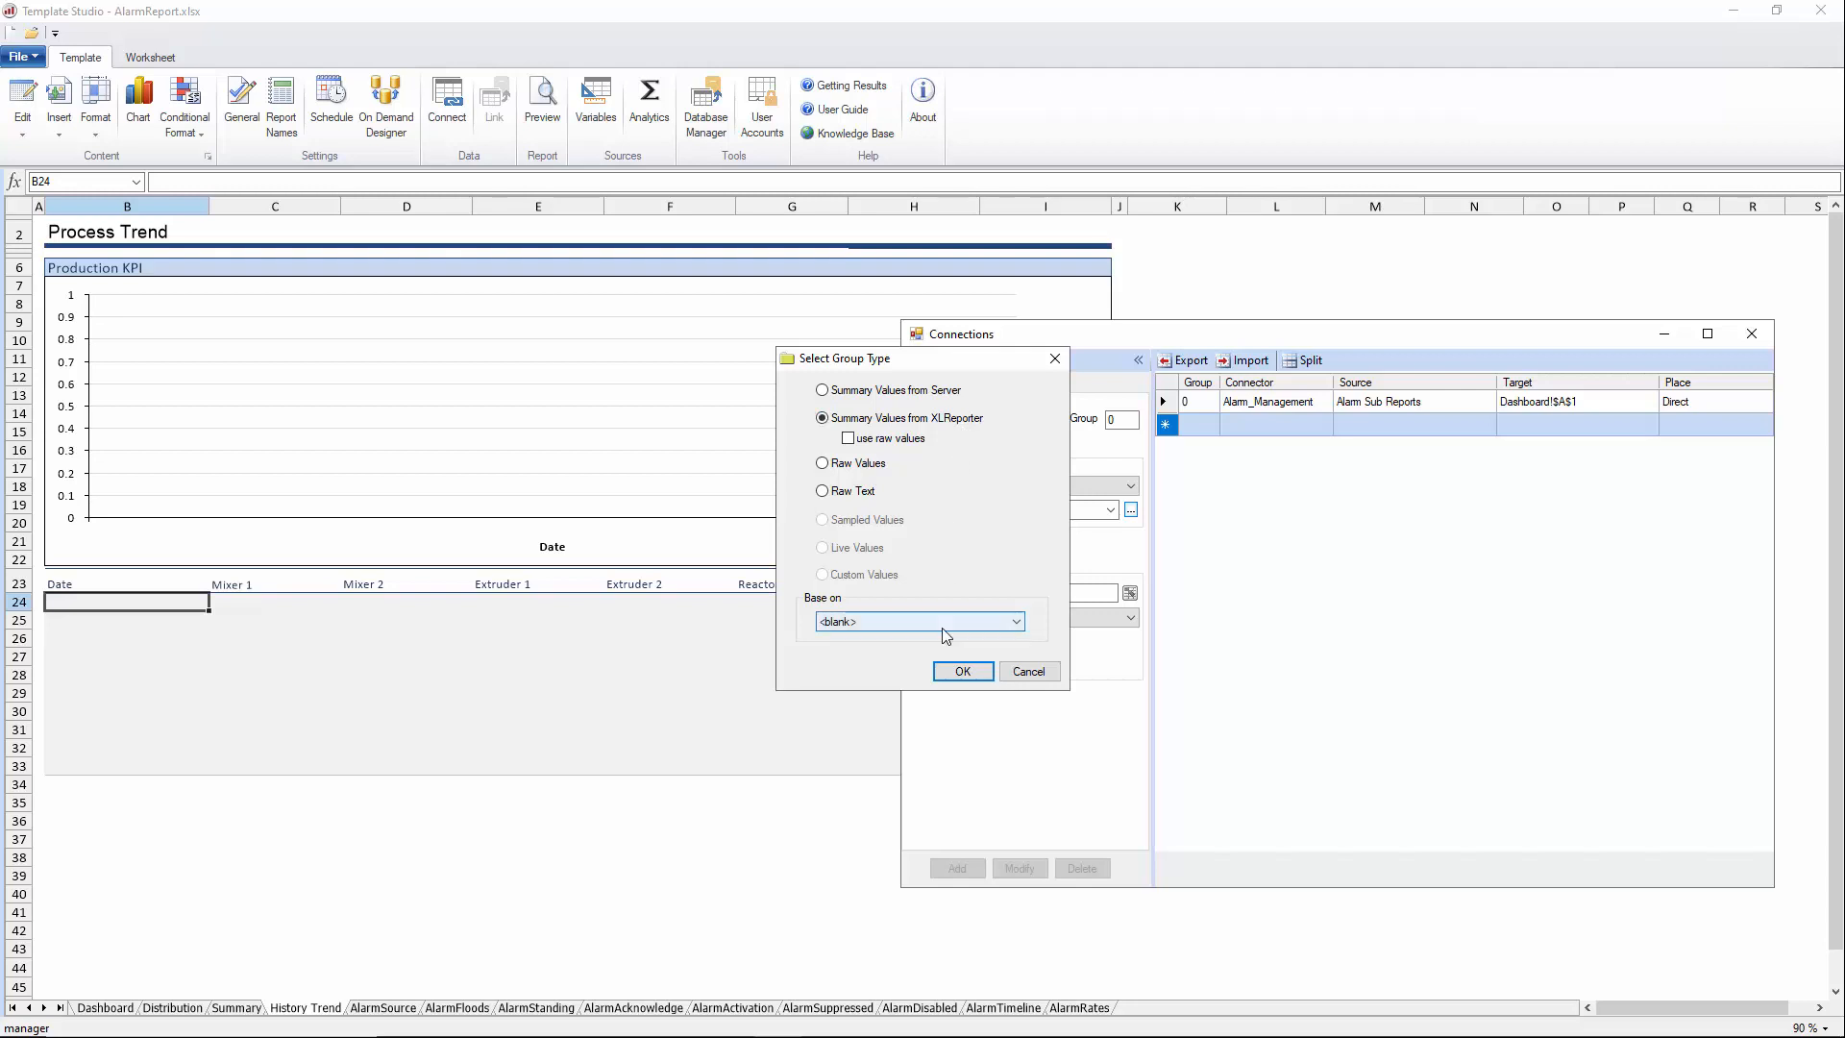
left_click(964, 672)
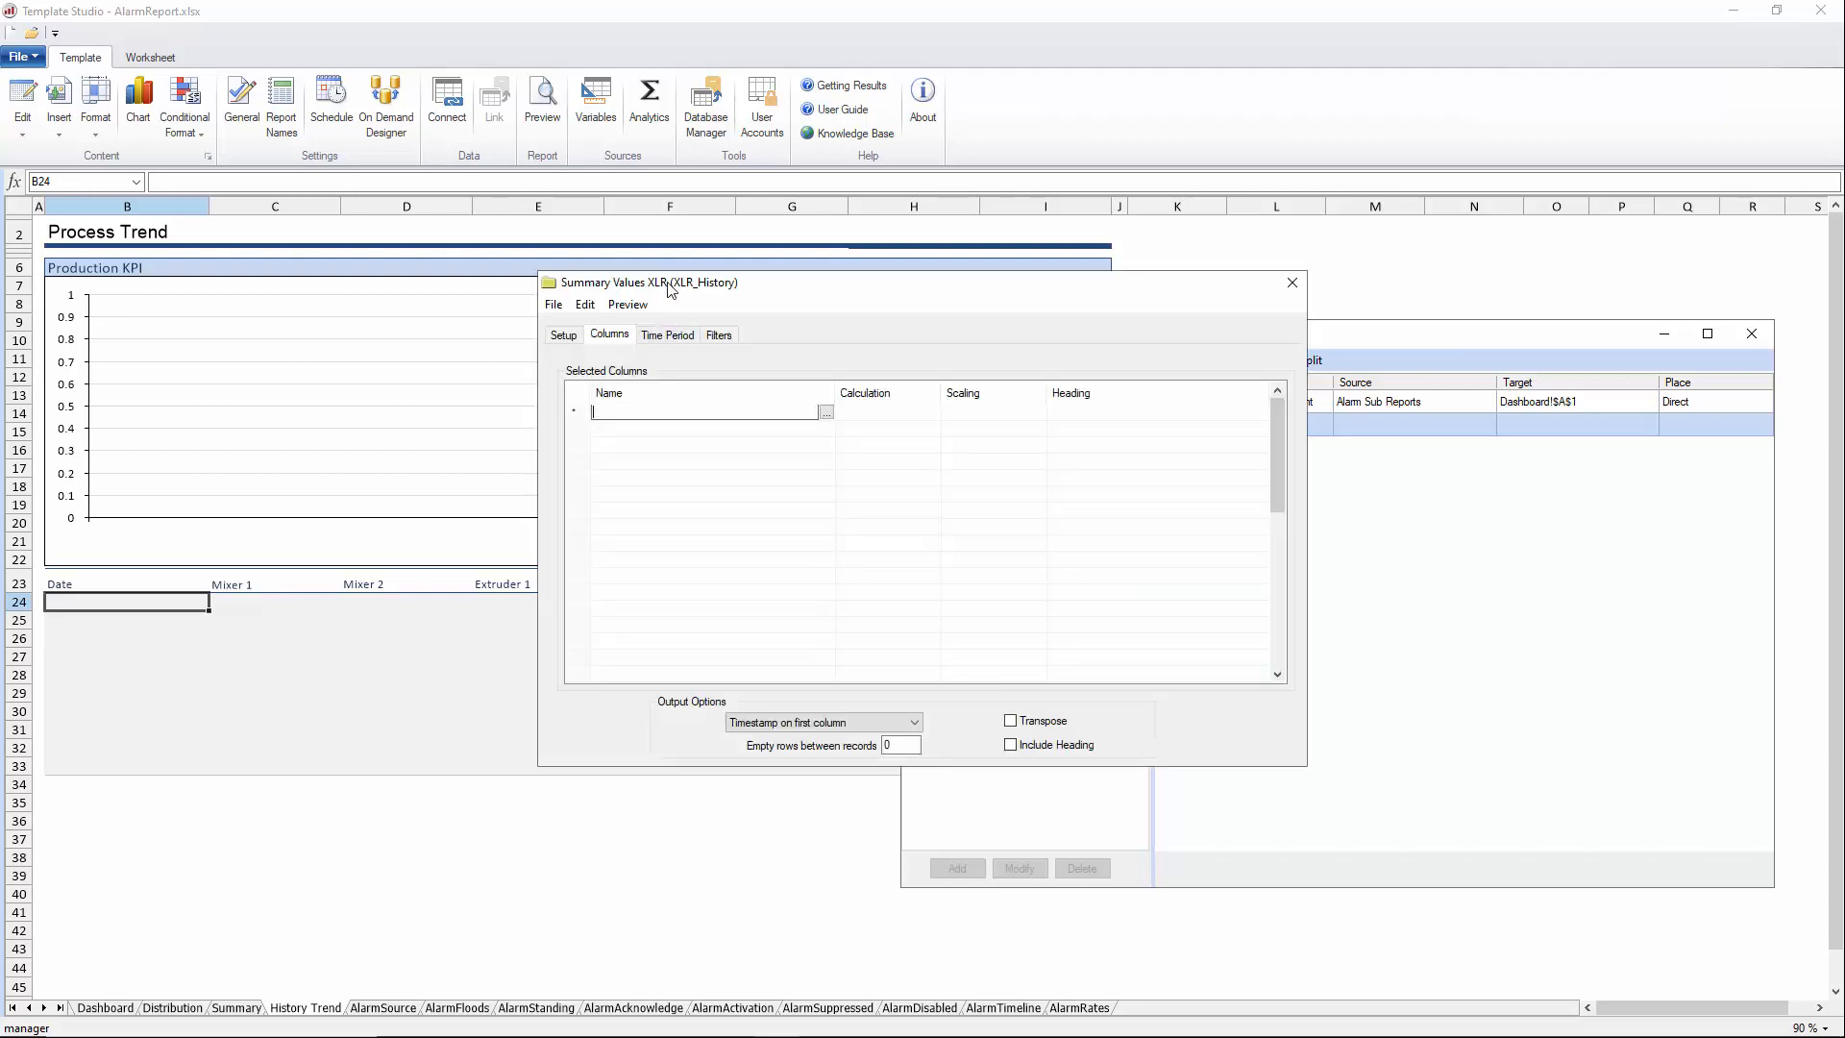
Select the tags MIXER_ZONE1_TEMP, MIXER_ZONE2_TEMP, EXTR_ZONE1_TEMP and EXTR_ZONE2_TEMP for the group's columns
left_click_drag(670, 290, 1061, 396)
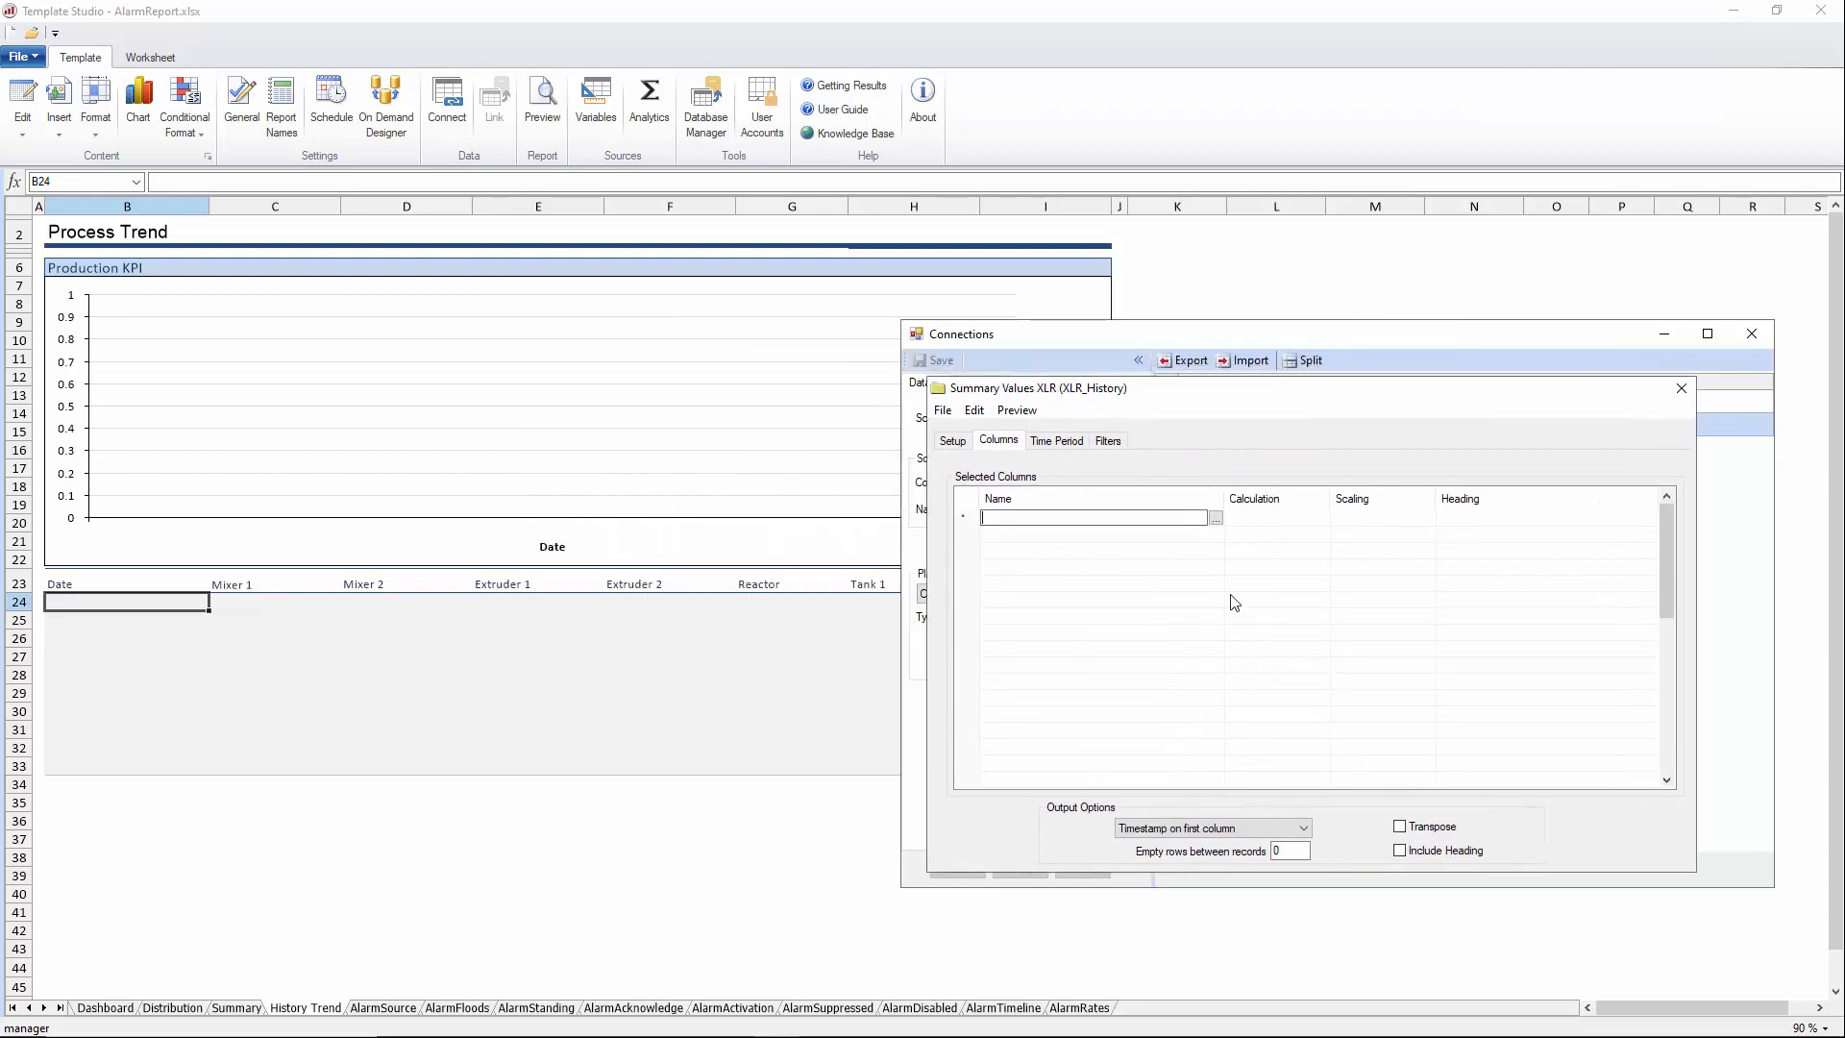
left_click(1214, 520)
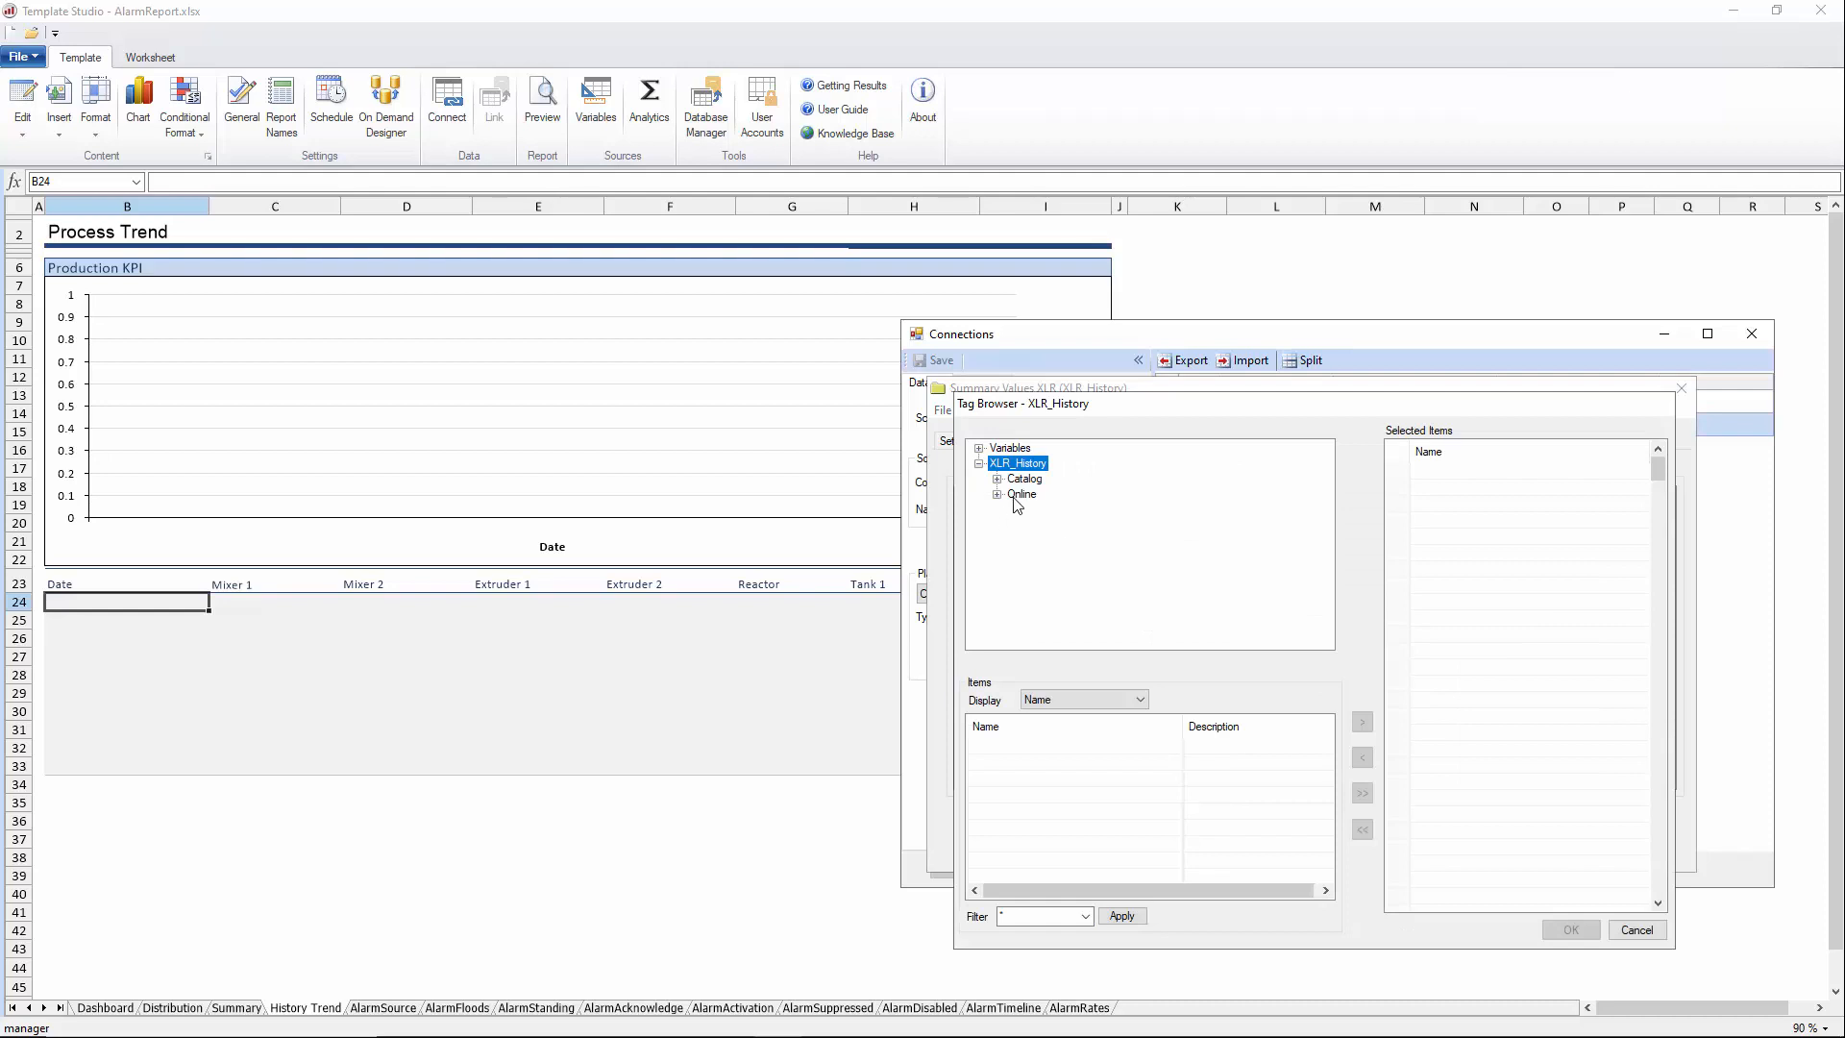
double_click(1015, 496)
left_click(1038, 464)
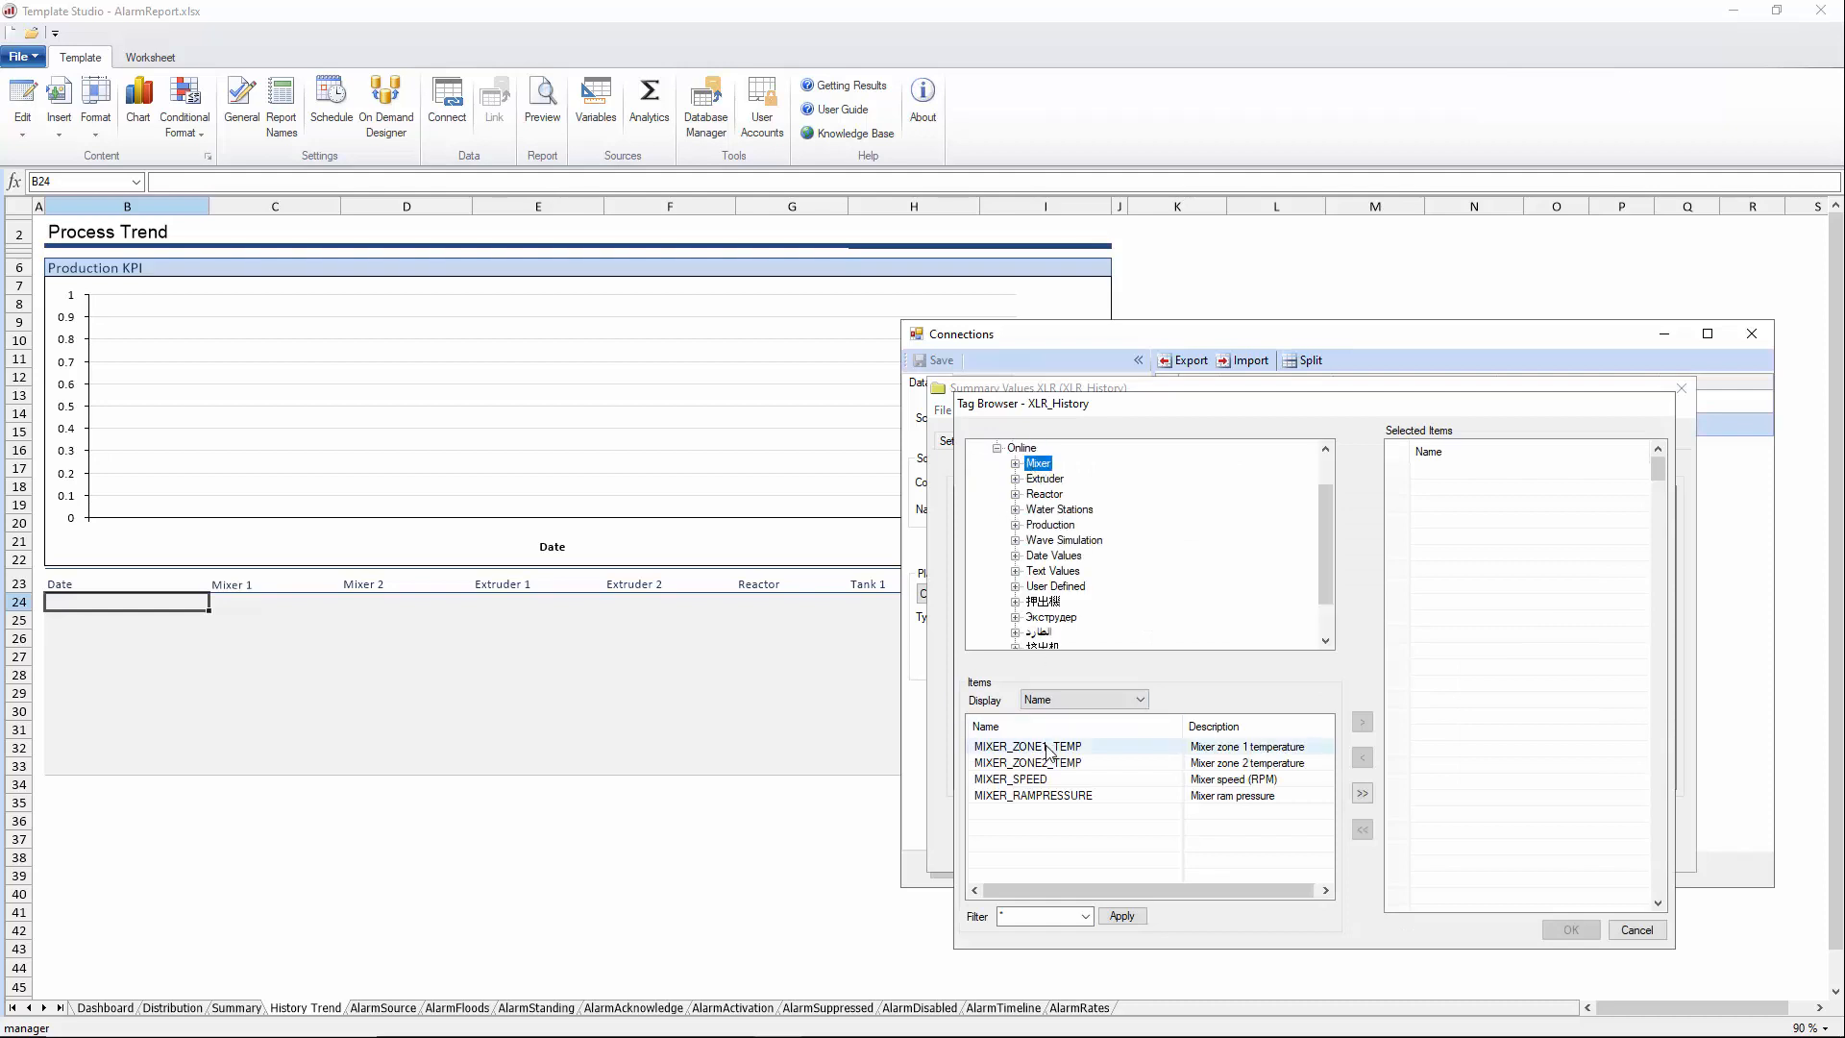
double_click(1047, 748)
double_click(1053, 763)
left_click(1042, 480)
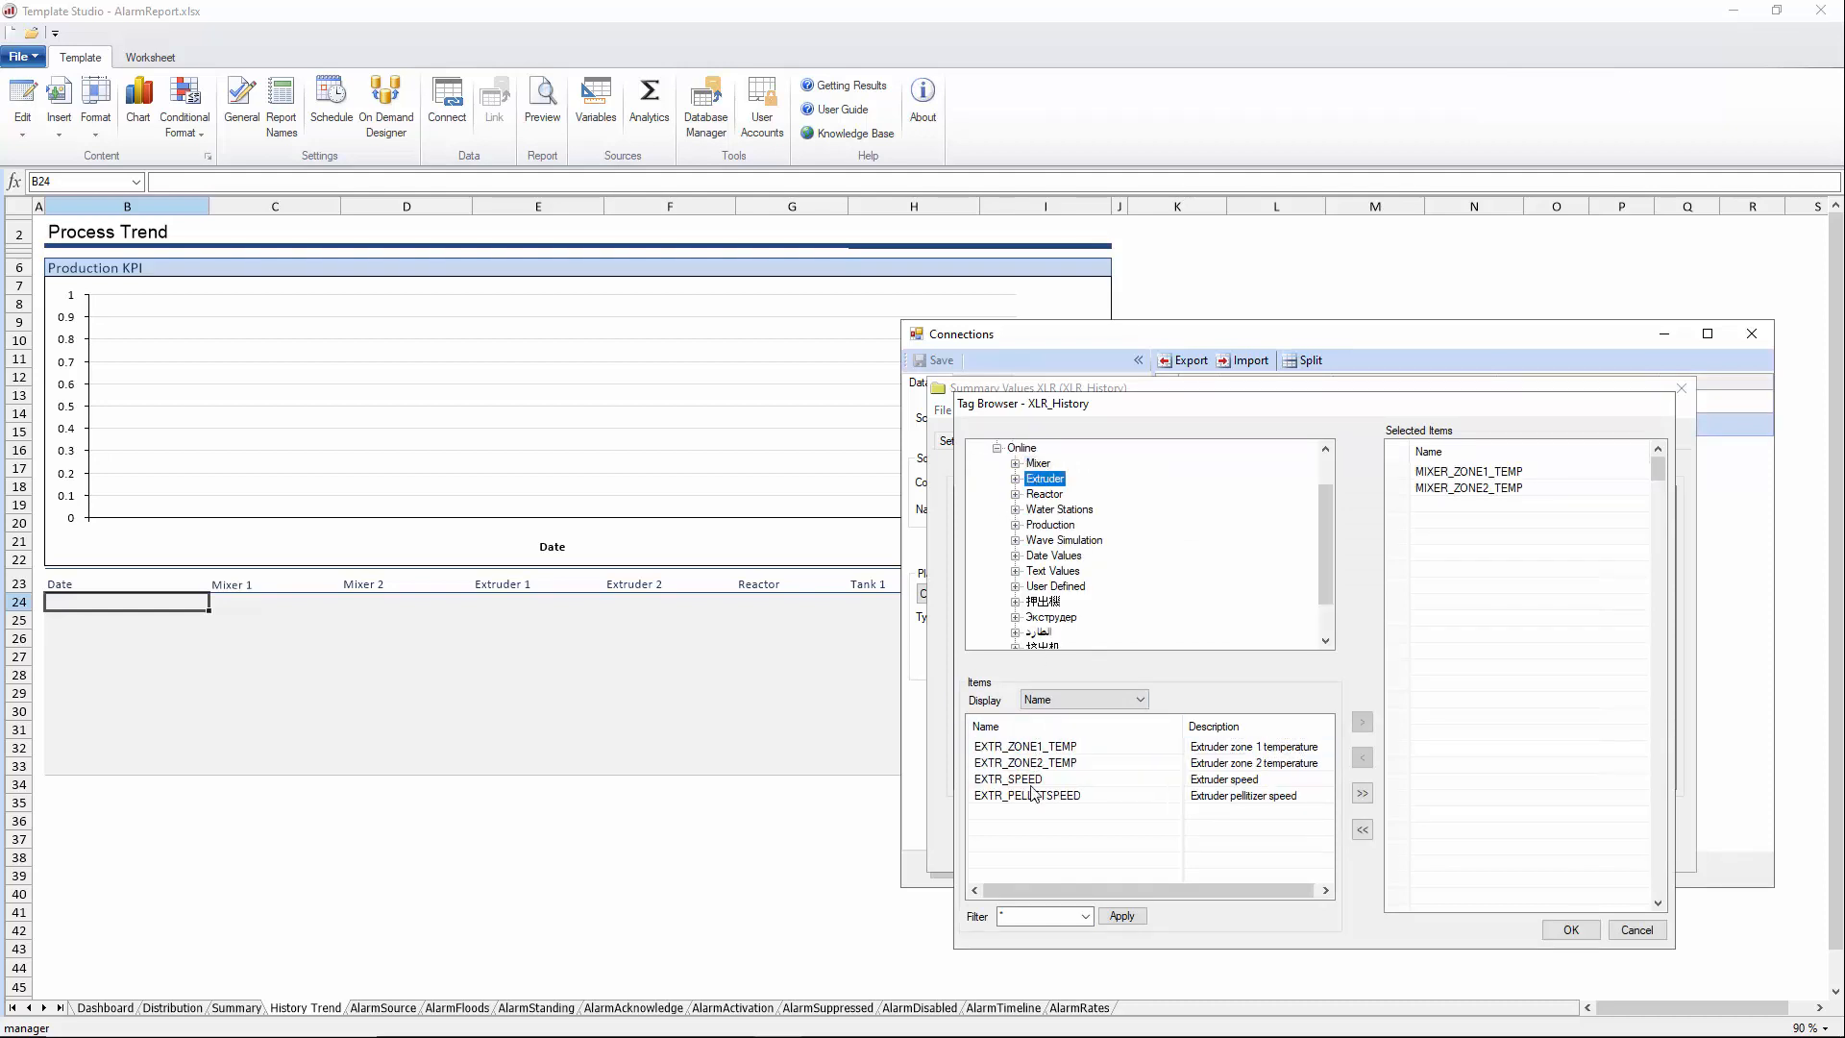
double_click(1043, 748)
double_click(1046, 763)
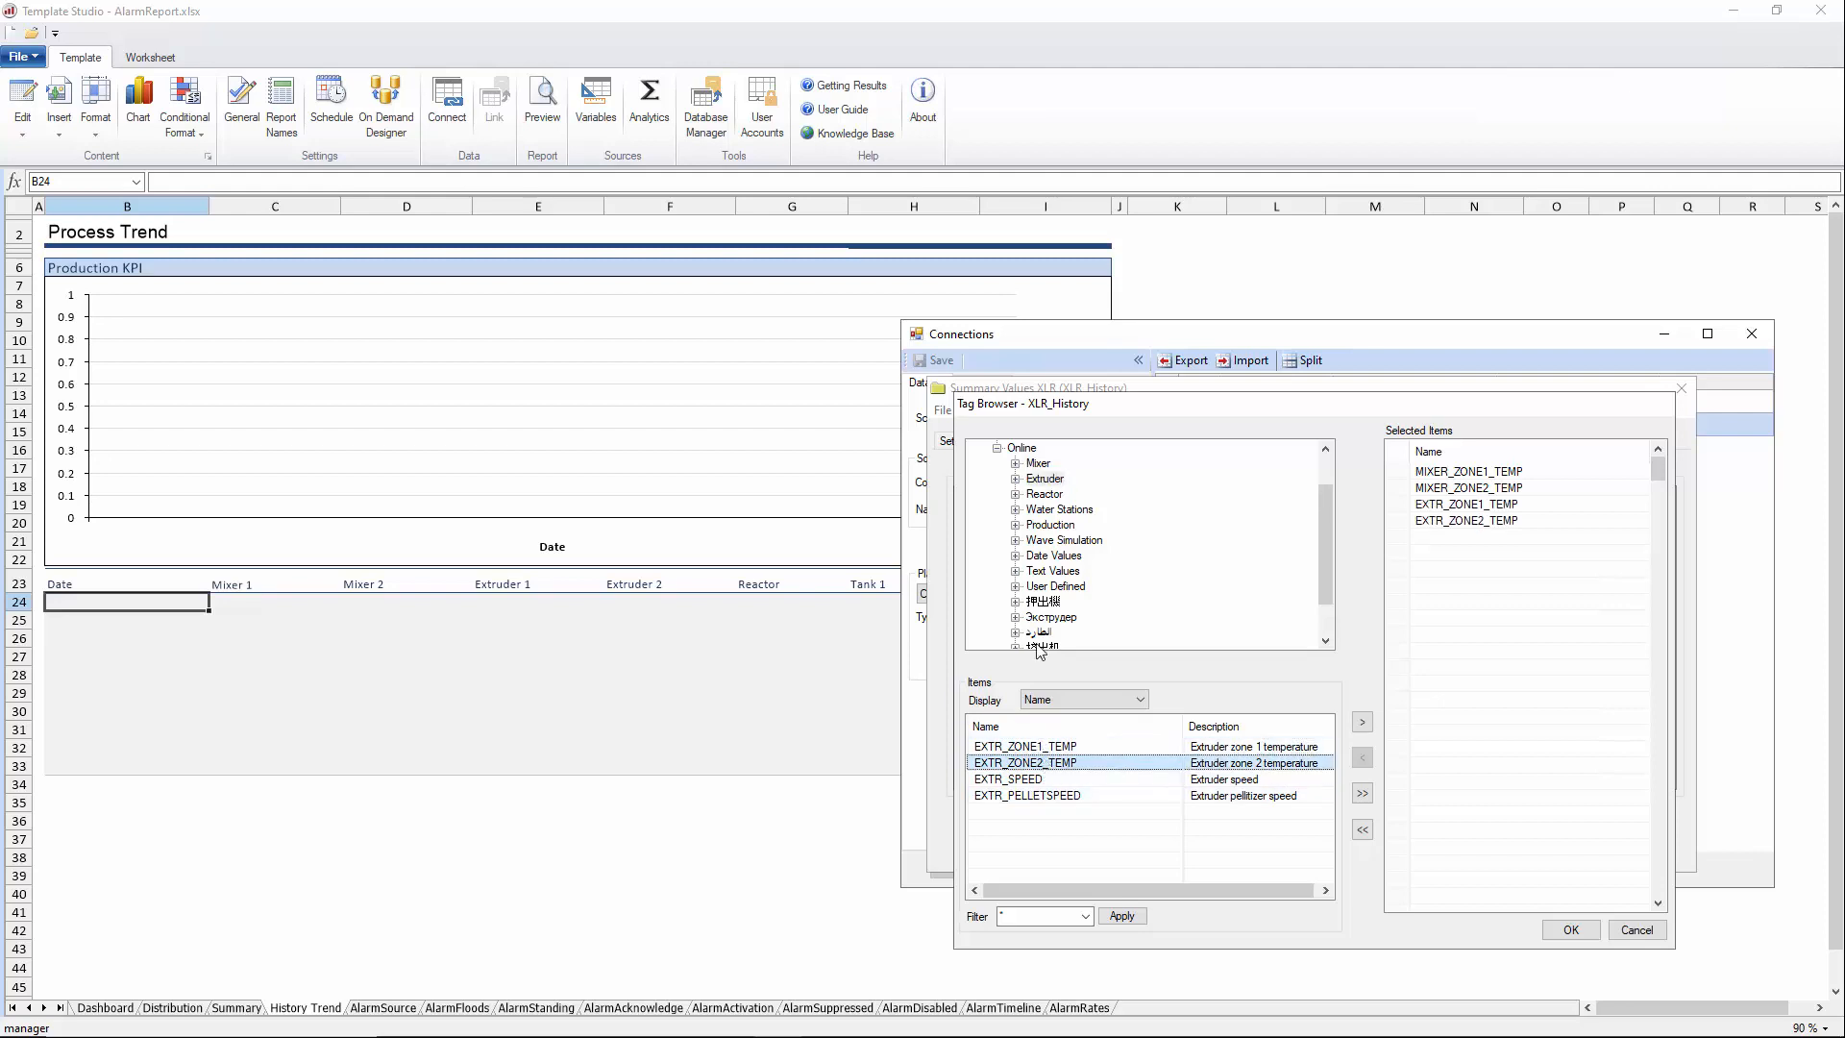
Add the Reactor tags BATCH_TANKTEMP, BATCH_ZONE1 and BATCH_ZONE2, and apply the average calculation to all selected tags
left_click(1041, 494)
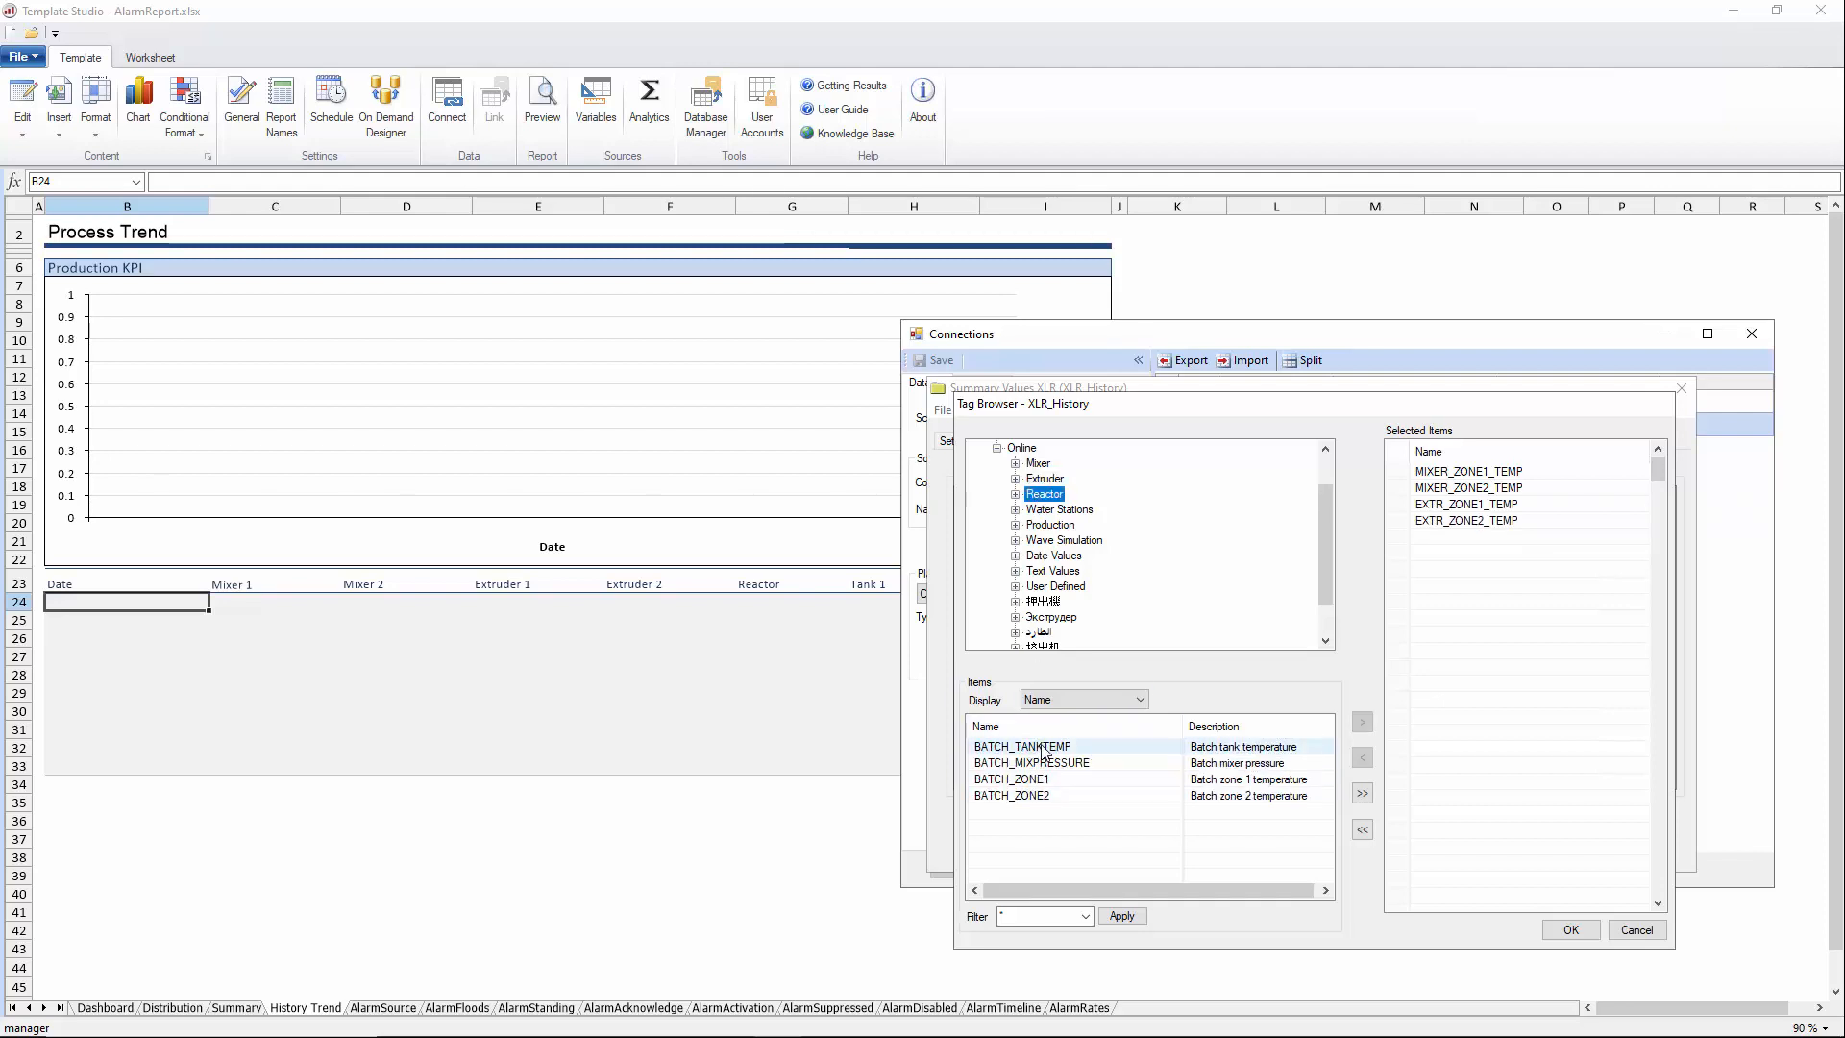
double_click(1046, 747)
double_click(1047, 780)
left_click(1049, 797)
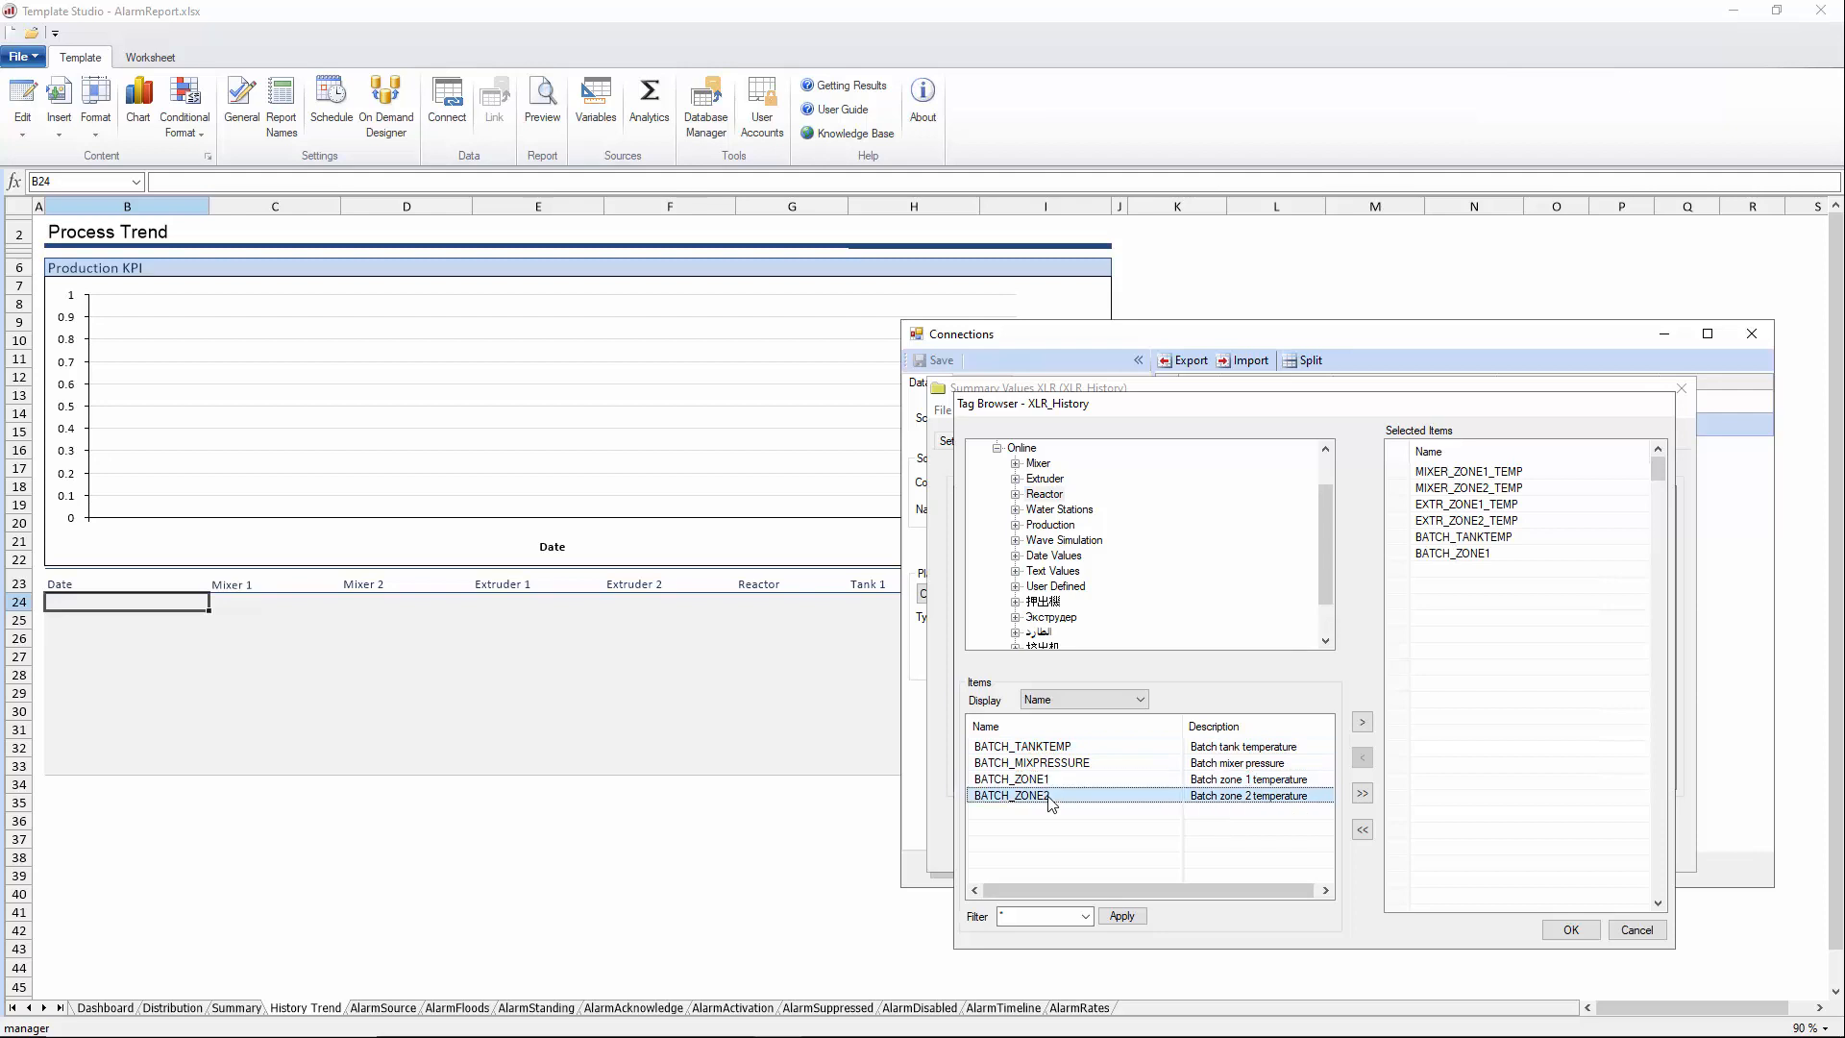
double_click(1050, 797)
left_click(1575, 929)
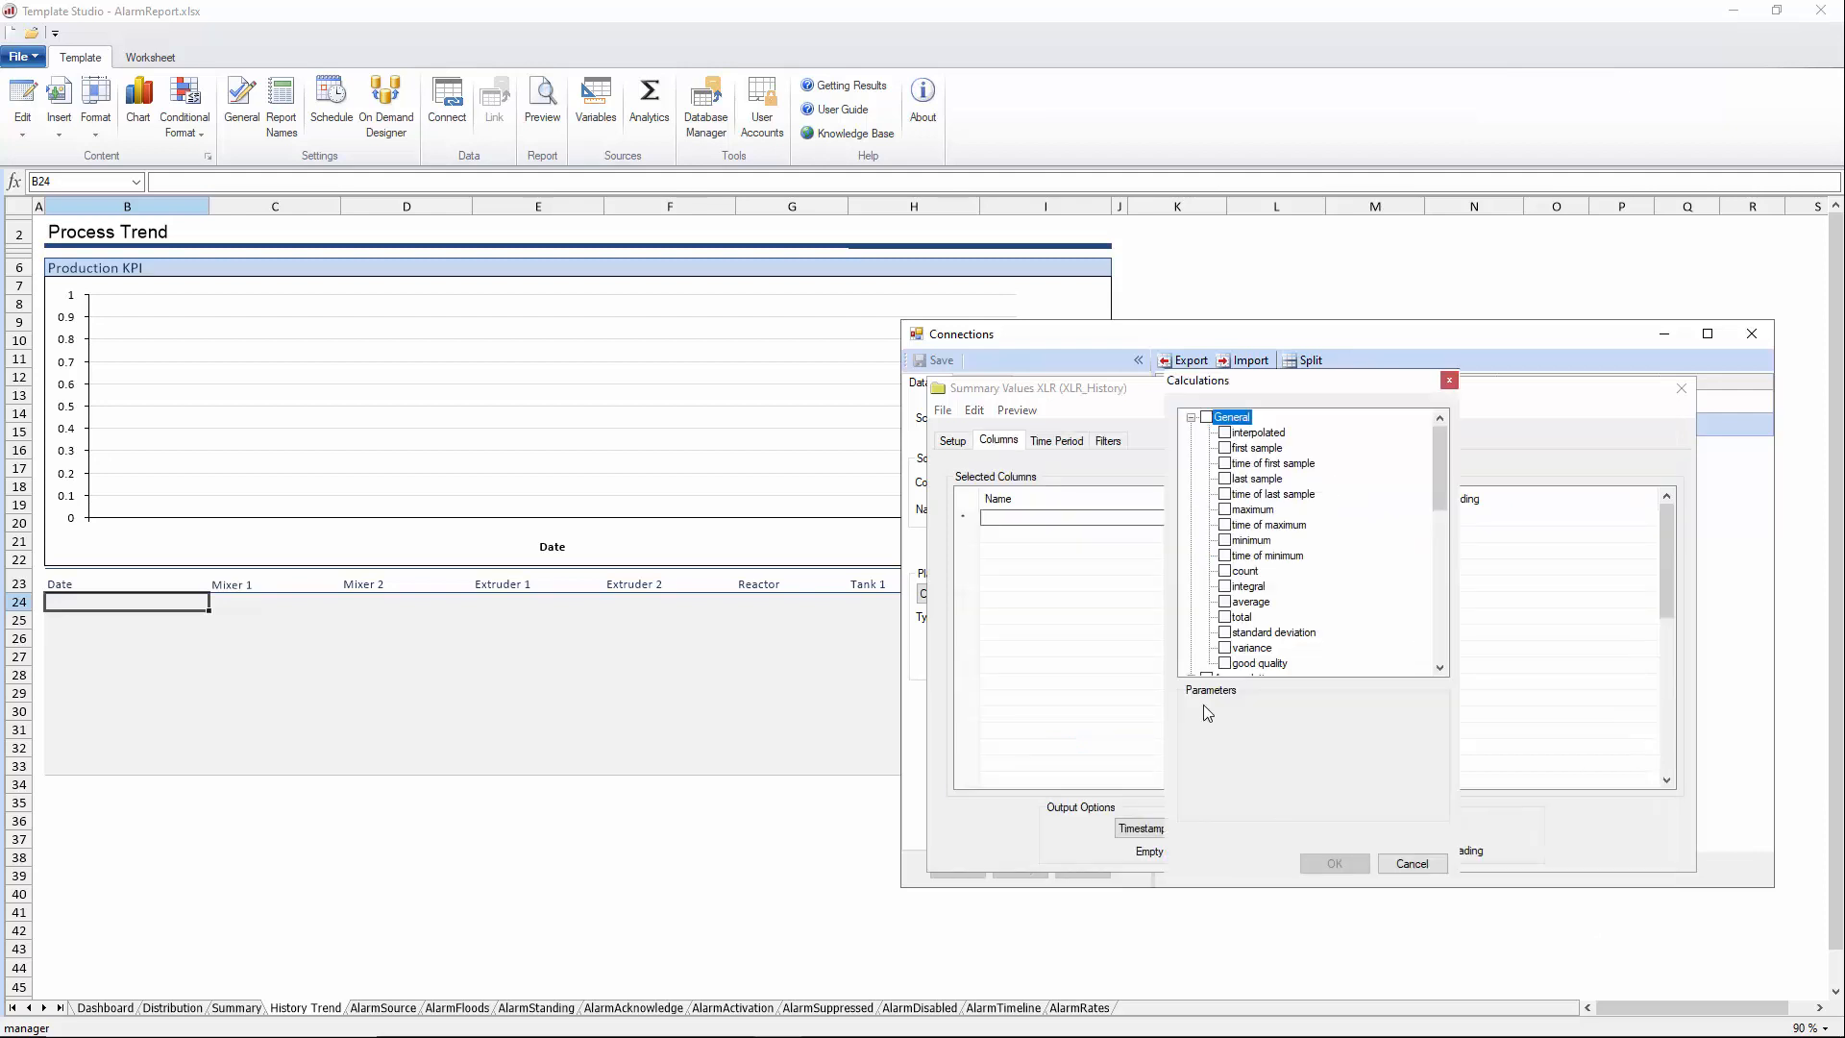
left_click(1224, 603)
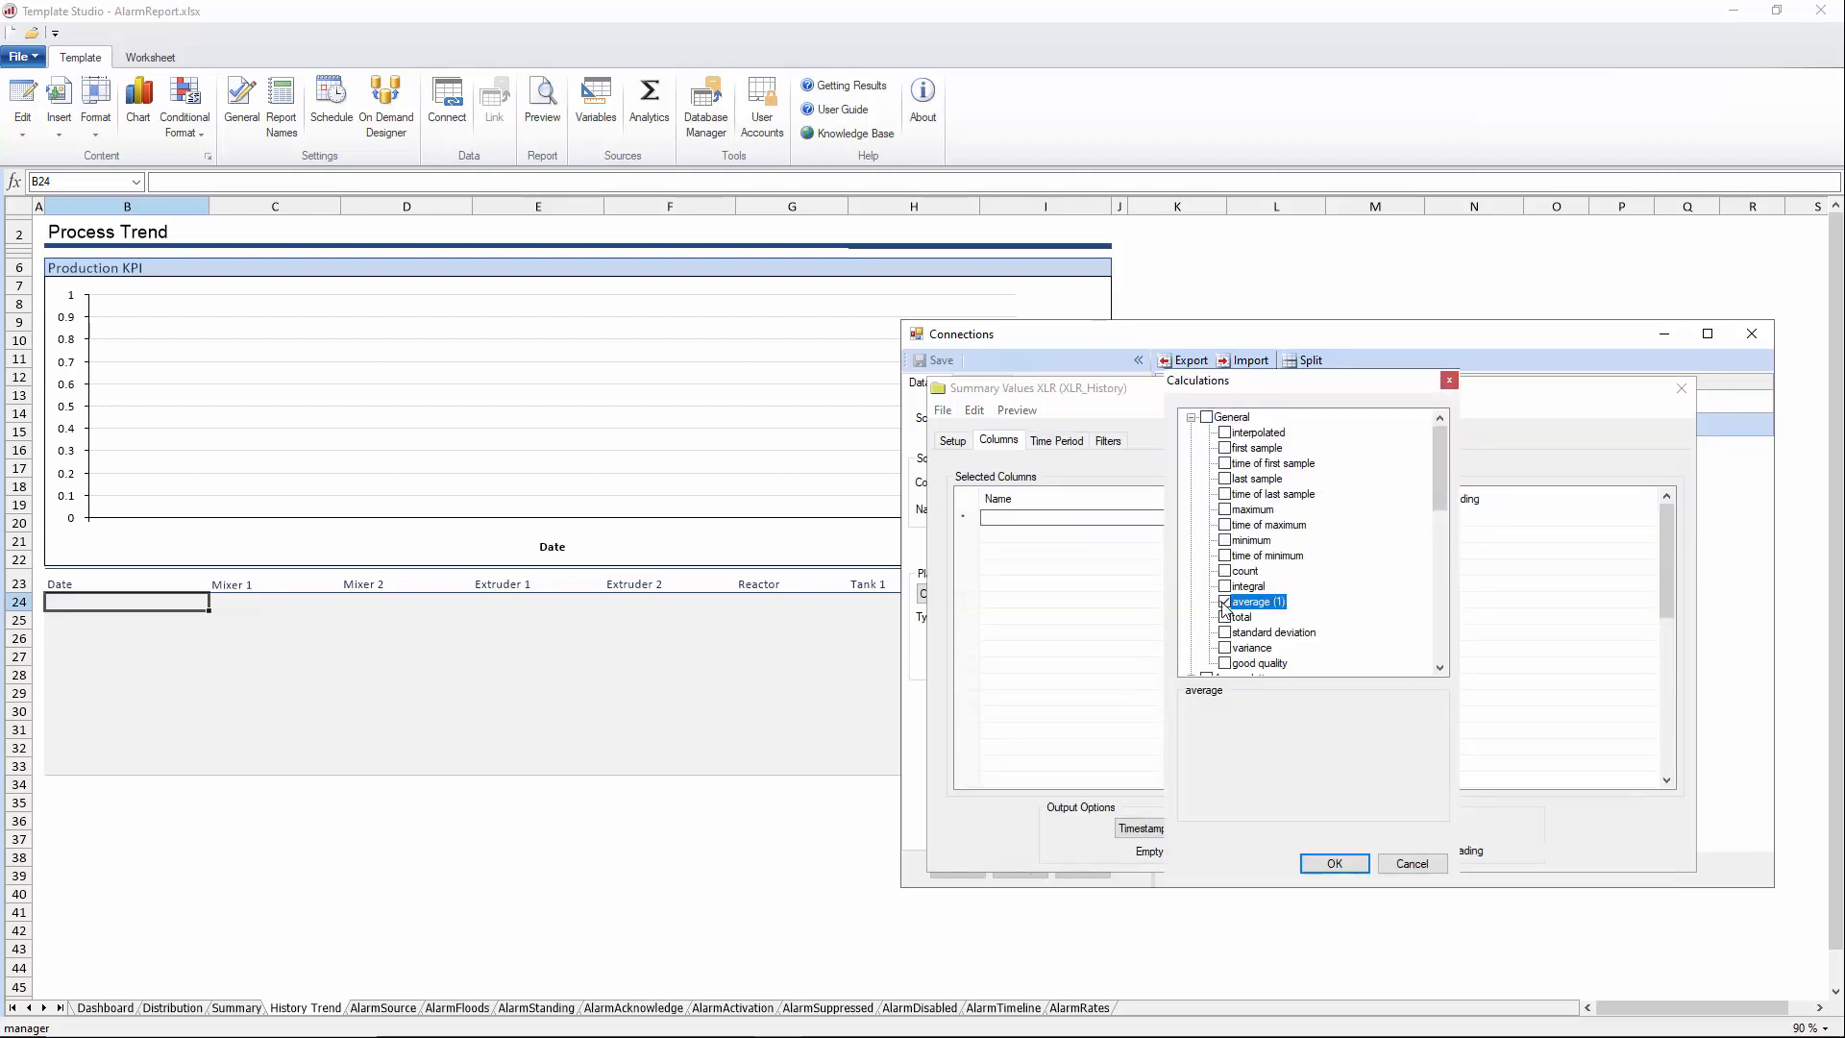
left_click(1332, 864)
Set the group's time period to Variable with start and end dates that include time, at an interval of every 1 day
left_click(1053, 442)
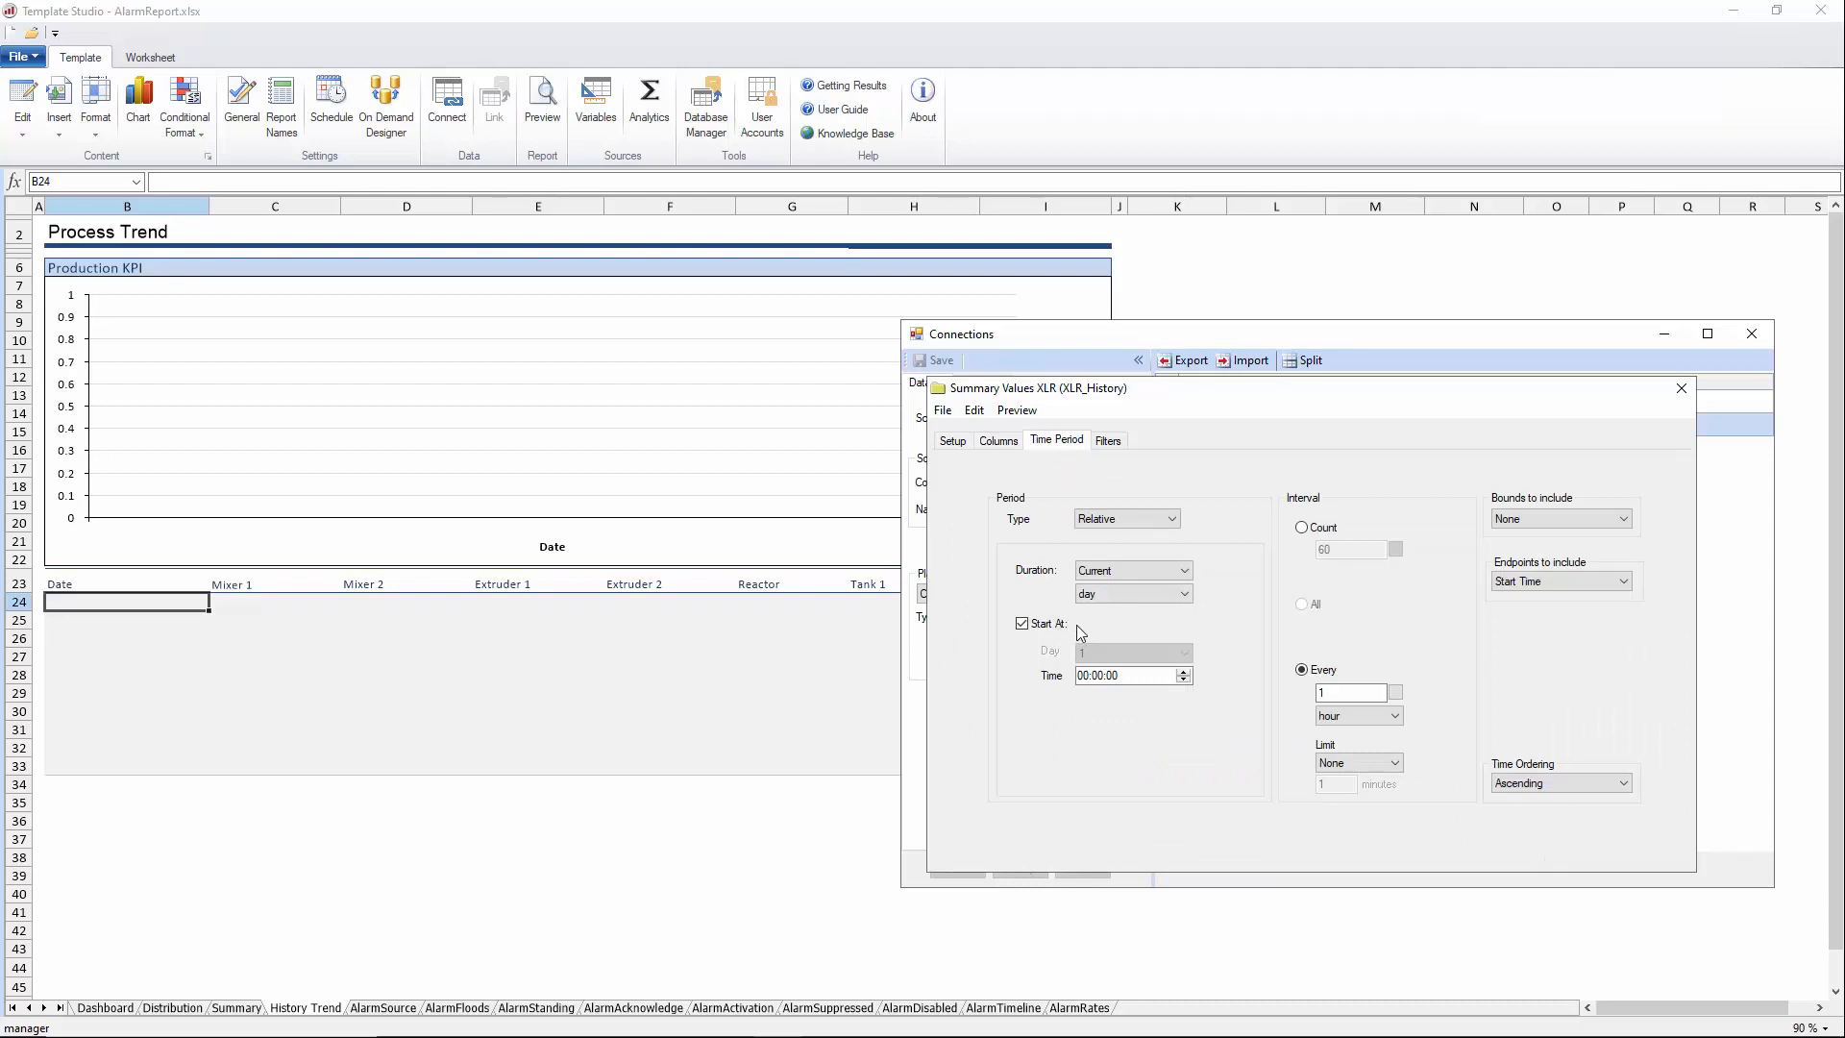
left_click(1157, 525)
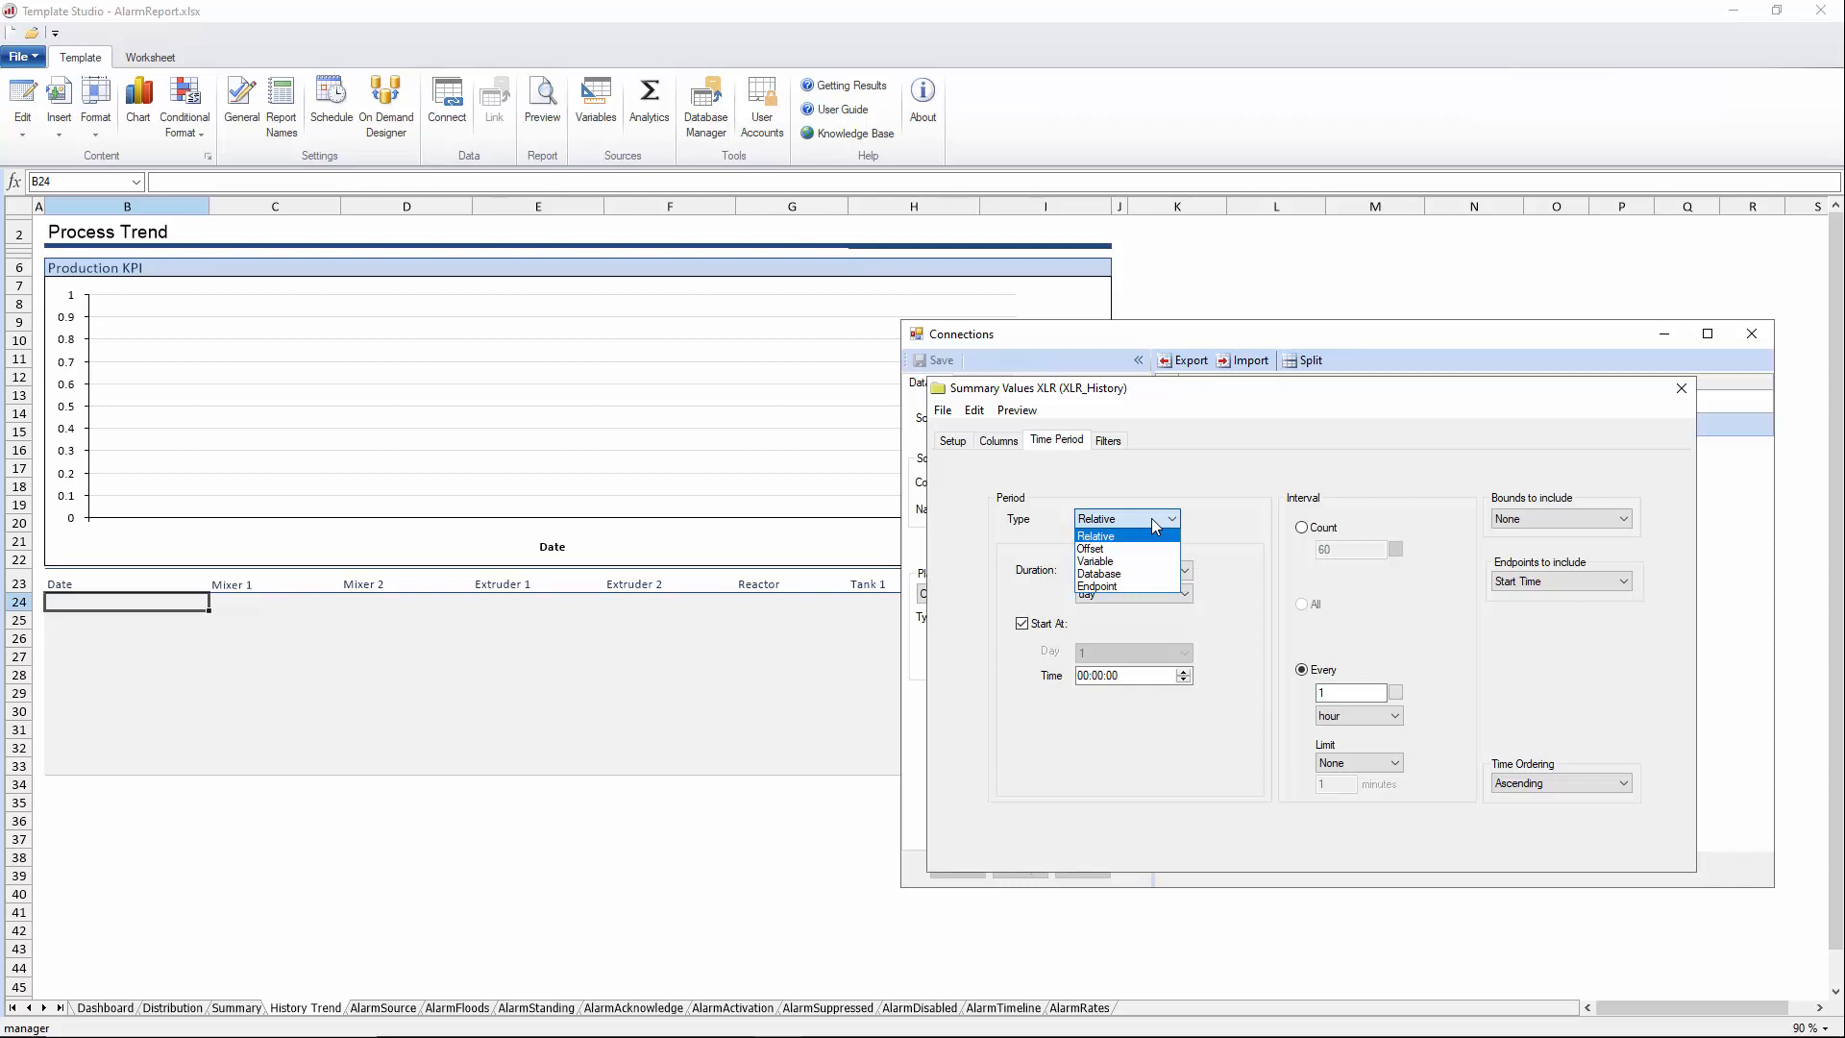
left_click(1095, 560)
left_click(1083, 599)
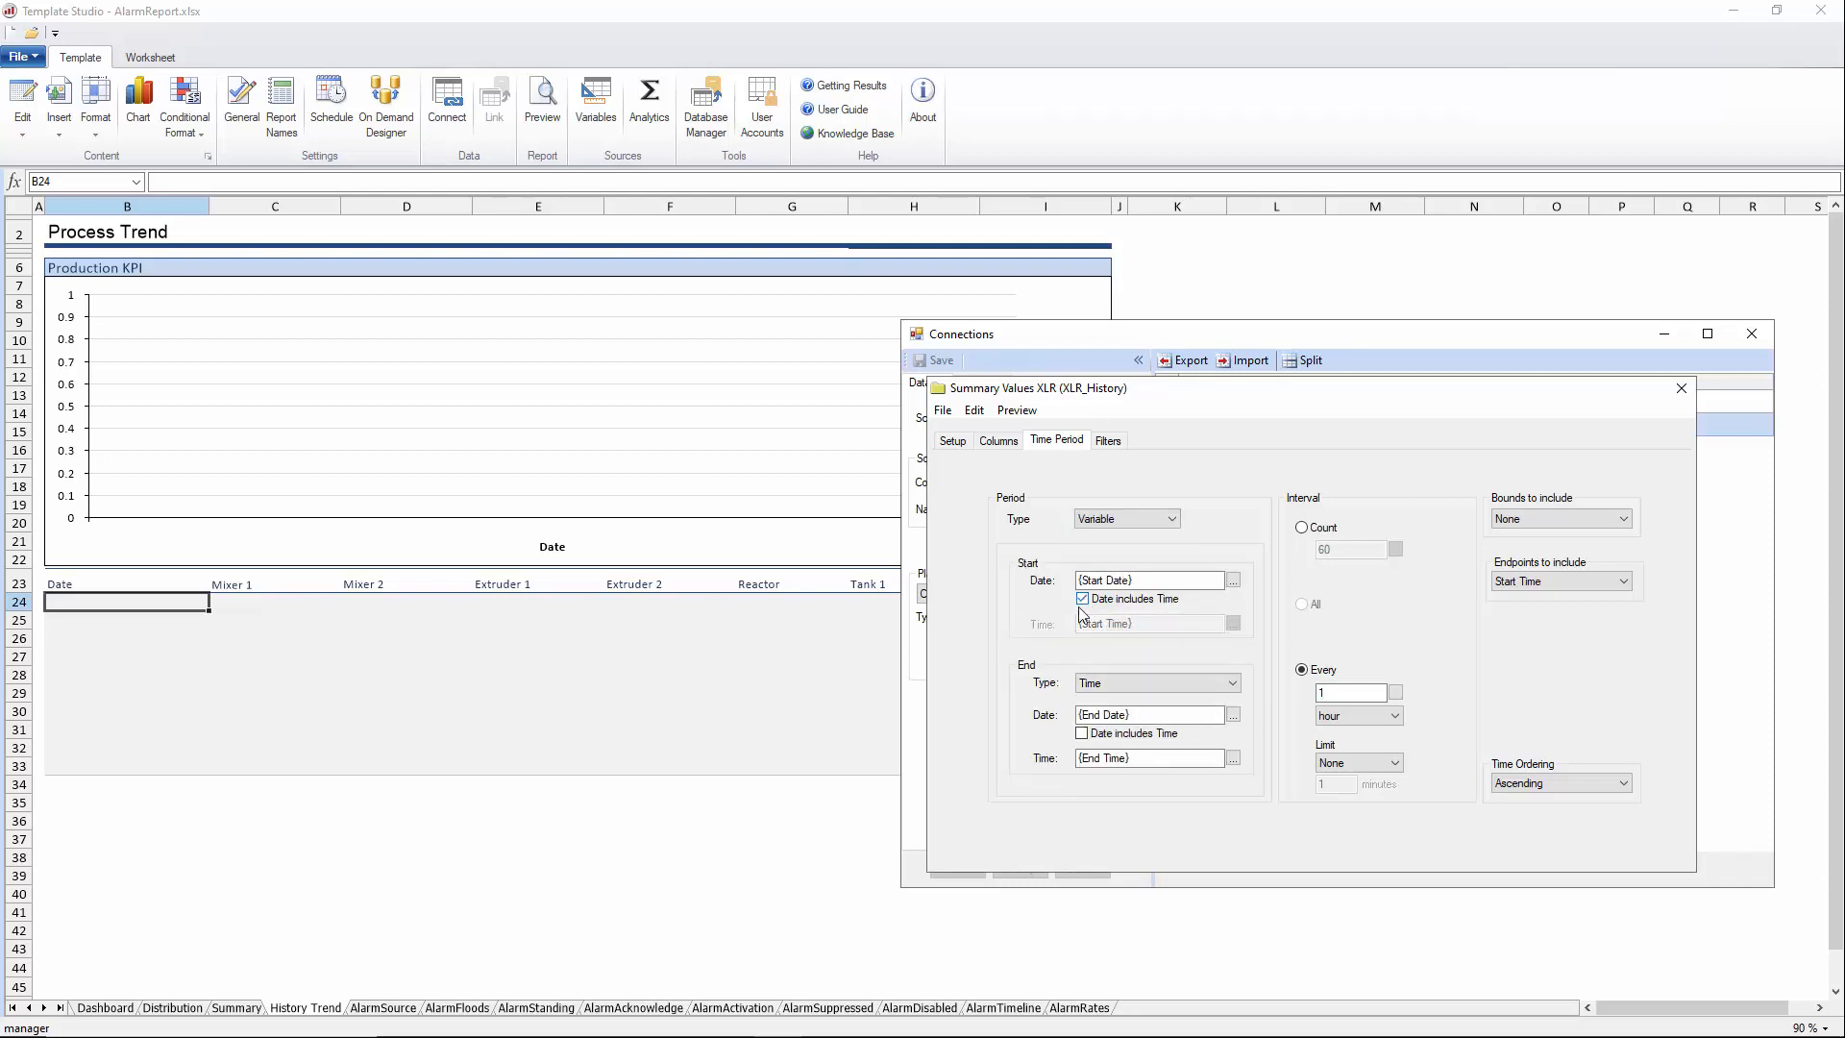
left_click(1082, 733)
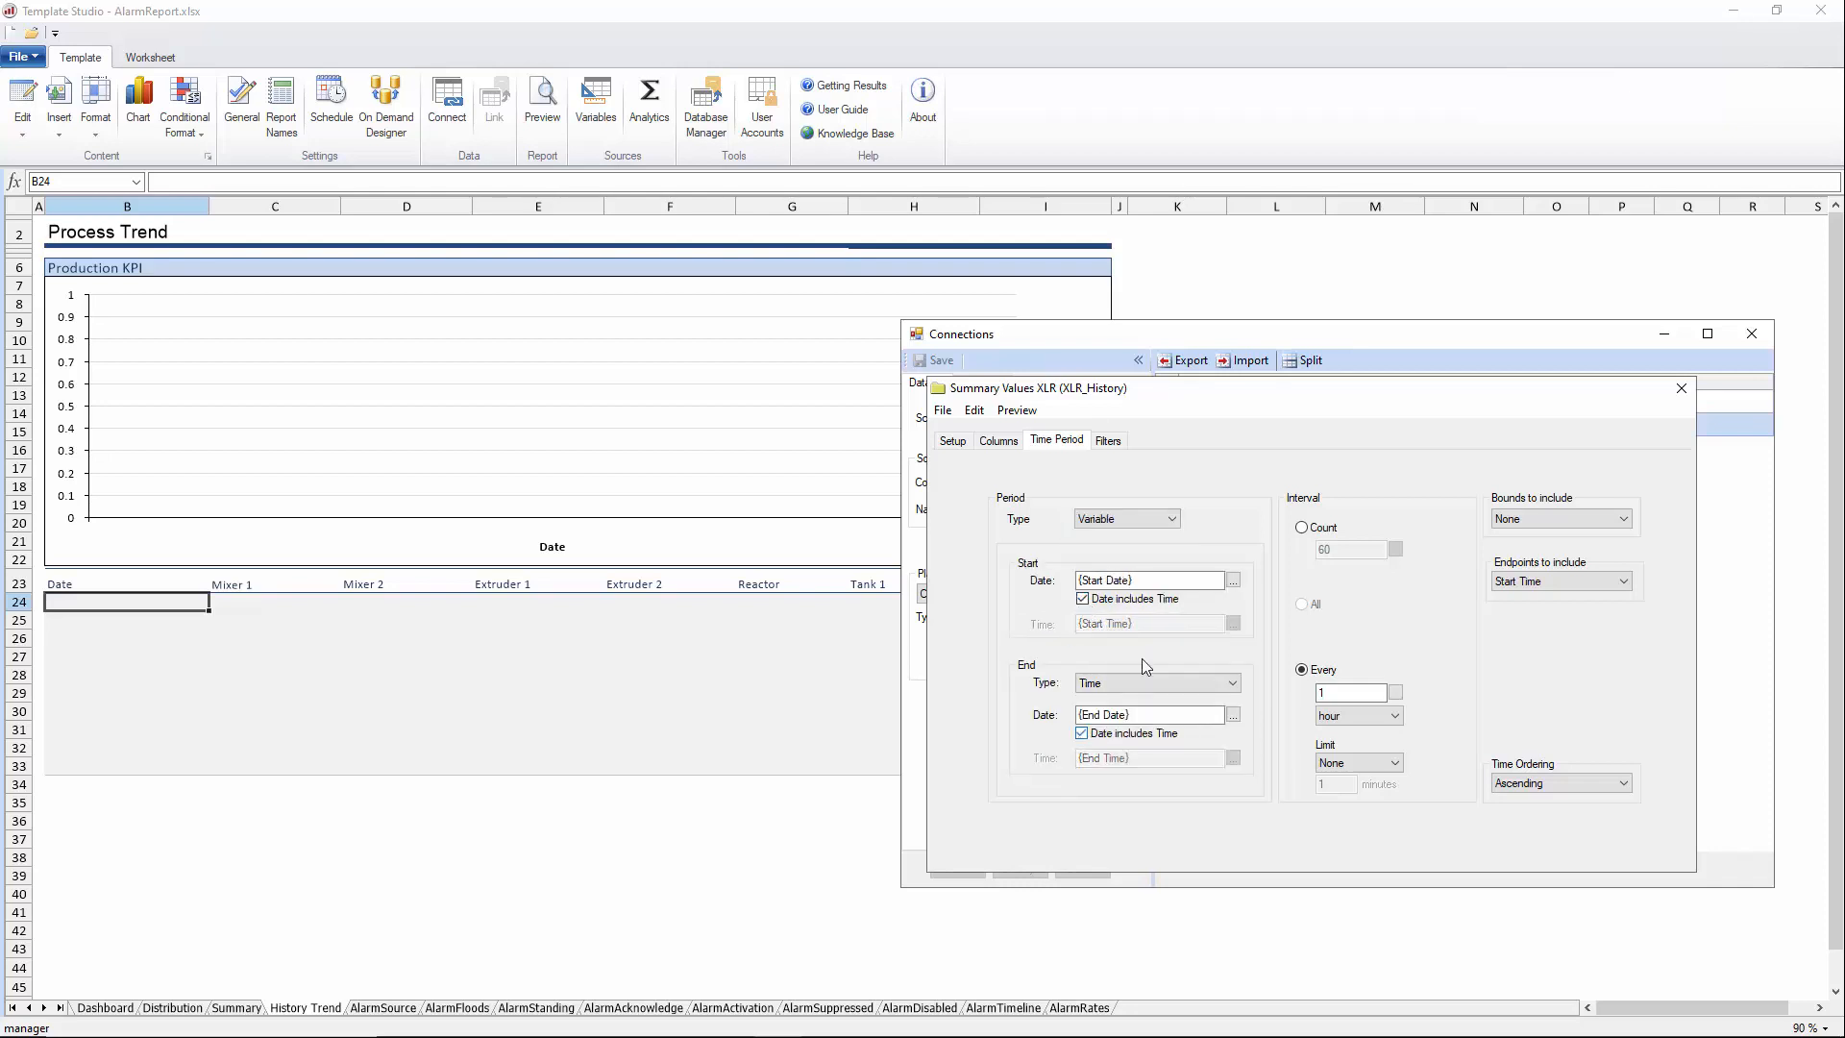
left_click(1380, 719)
Save the data group as AlarmReport_TagKPI and close its editor
left_click(942, 410)
left_click(981, 481)
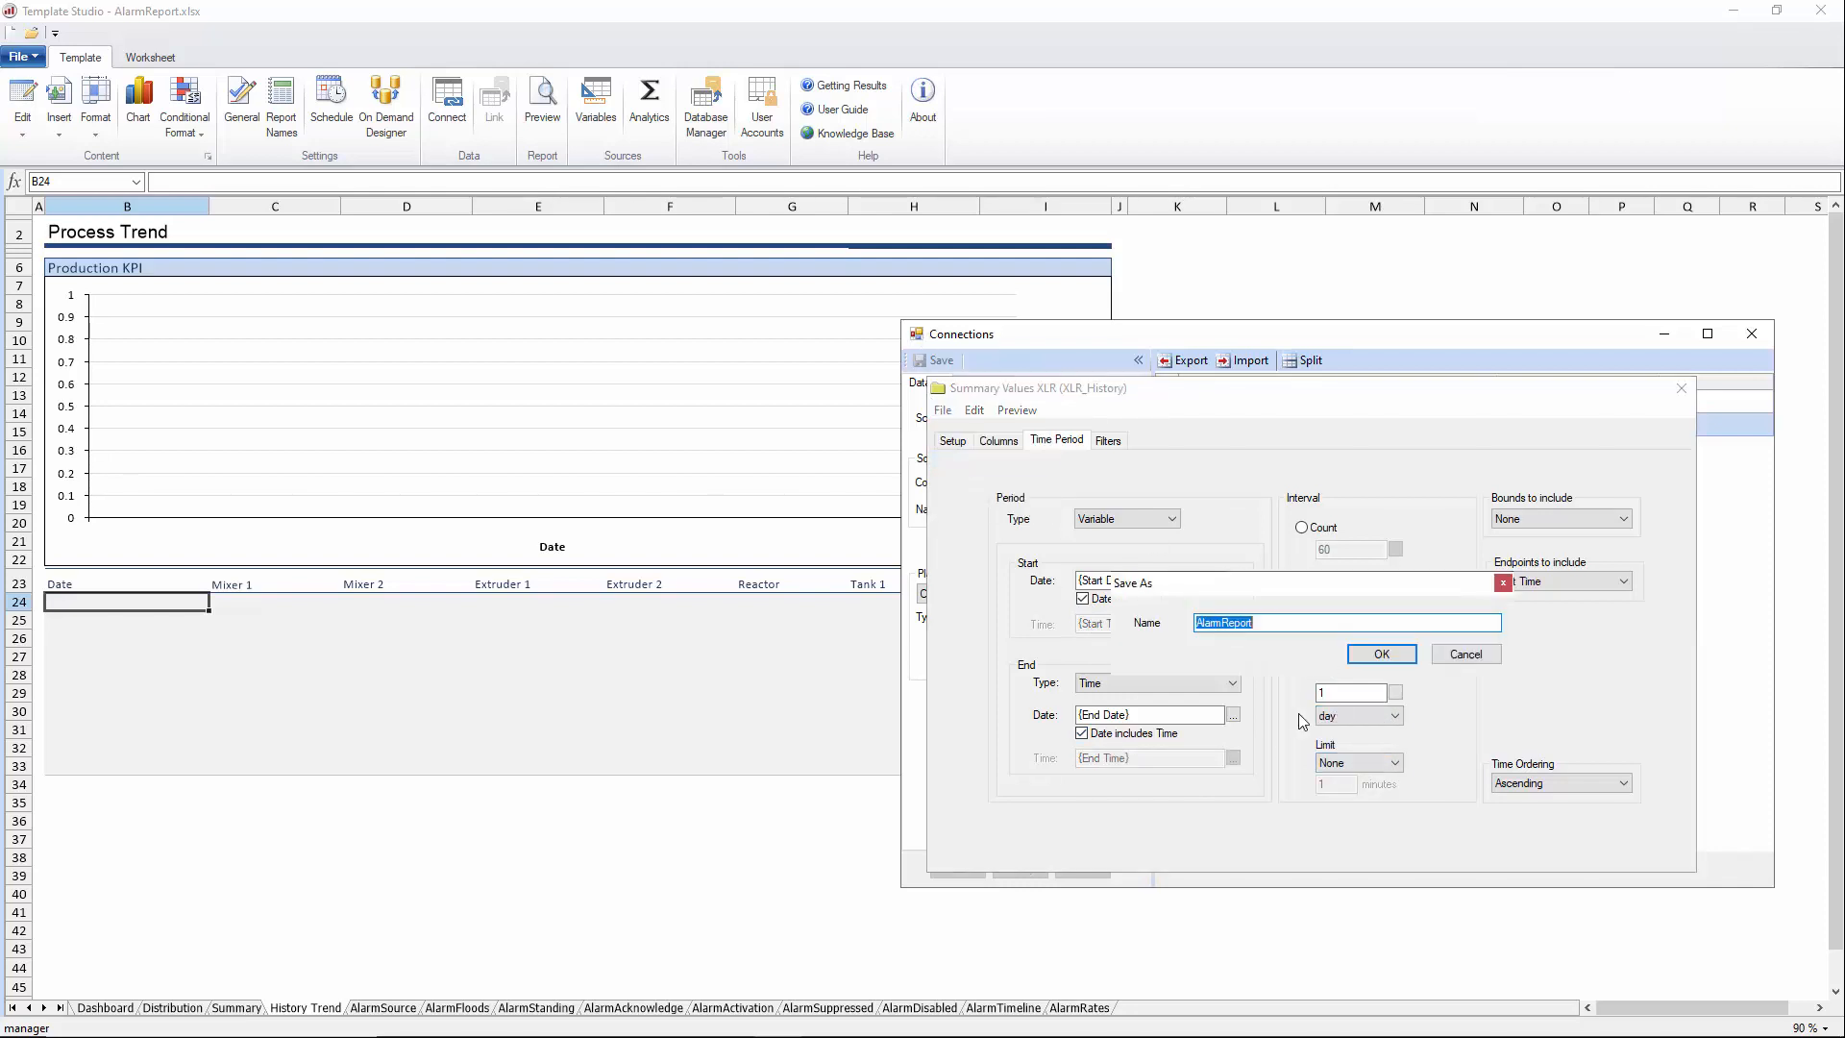
left_click(1290, 623)
left_click(1384, 655)
left_click(1682, 389)
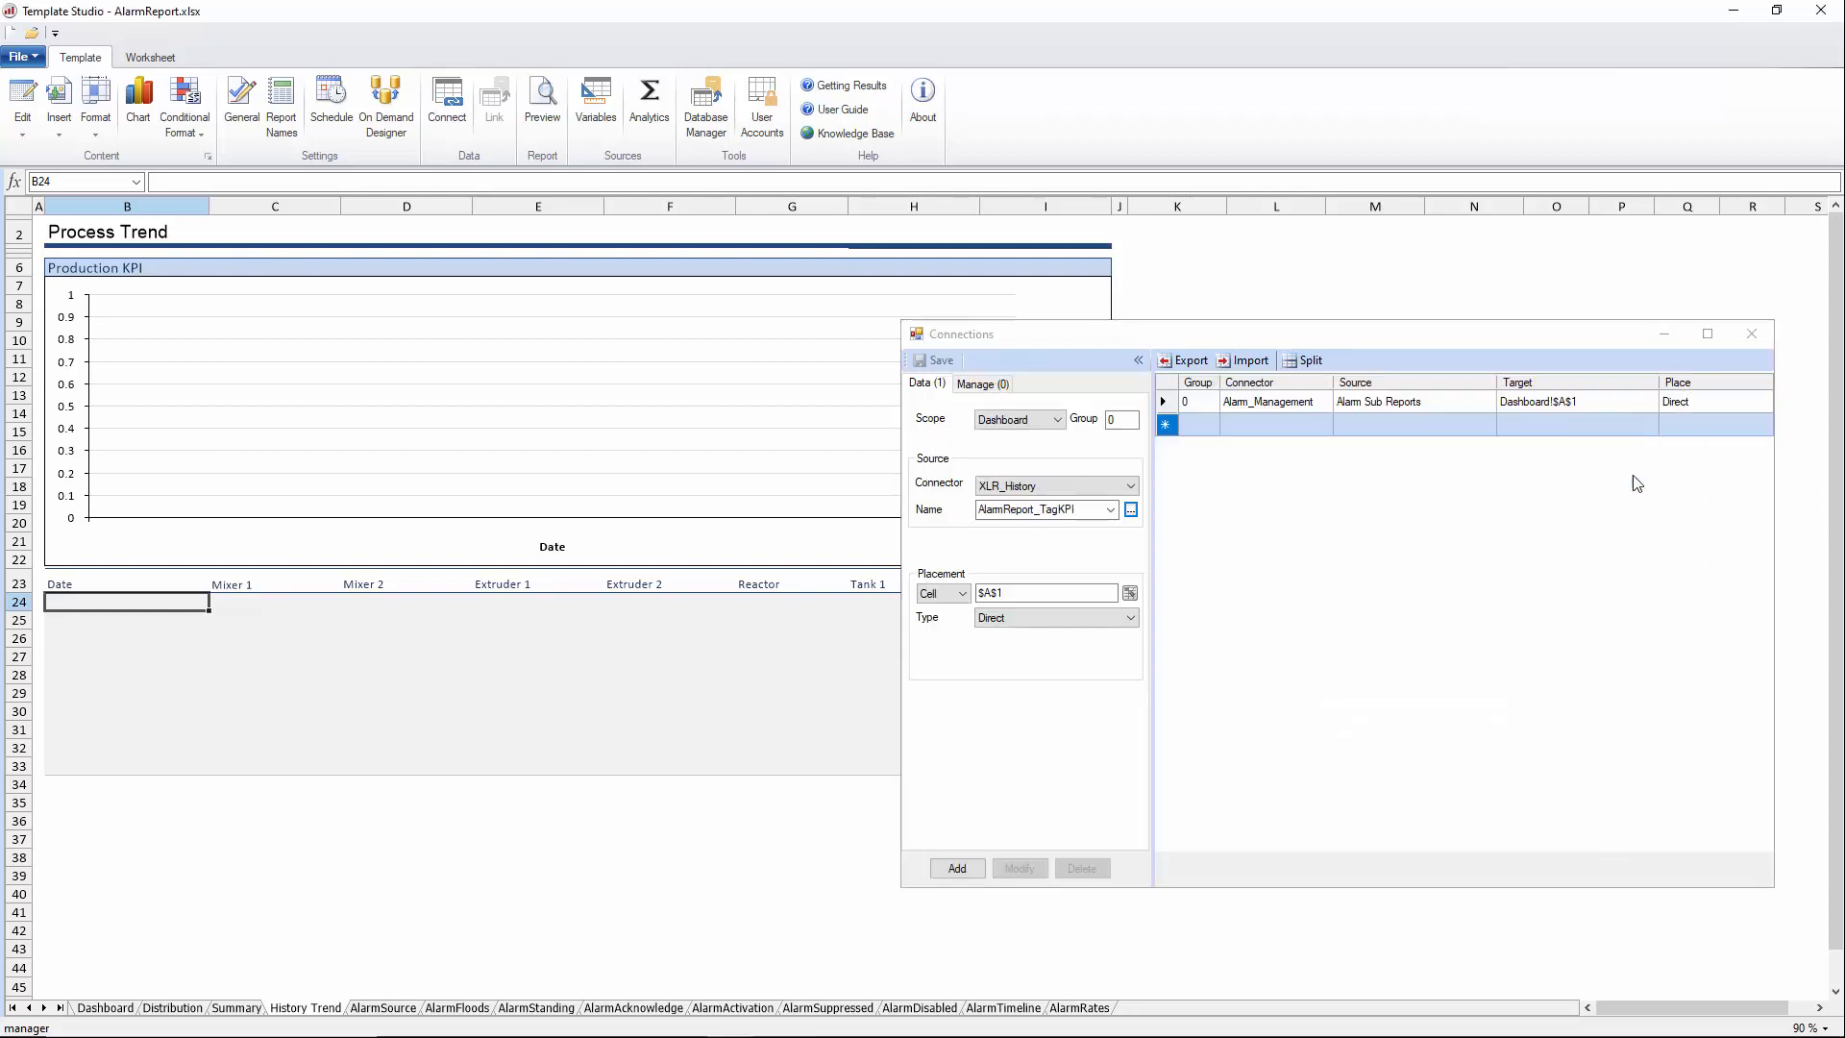
Scope the AlarmReport_TagKPI connection to the History Trend sheet and place its data at cell B24
left_click(1042, 428)
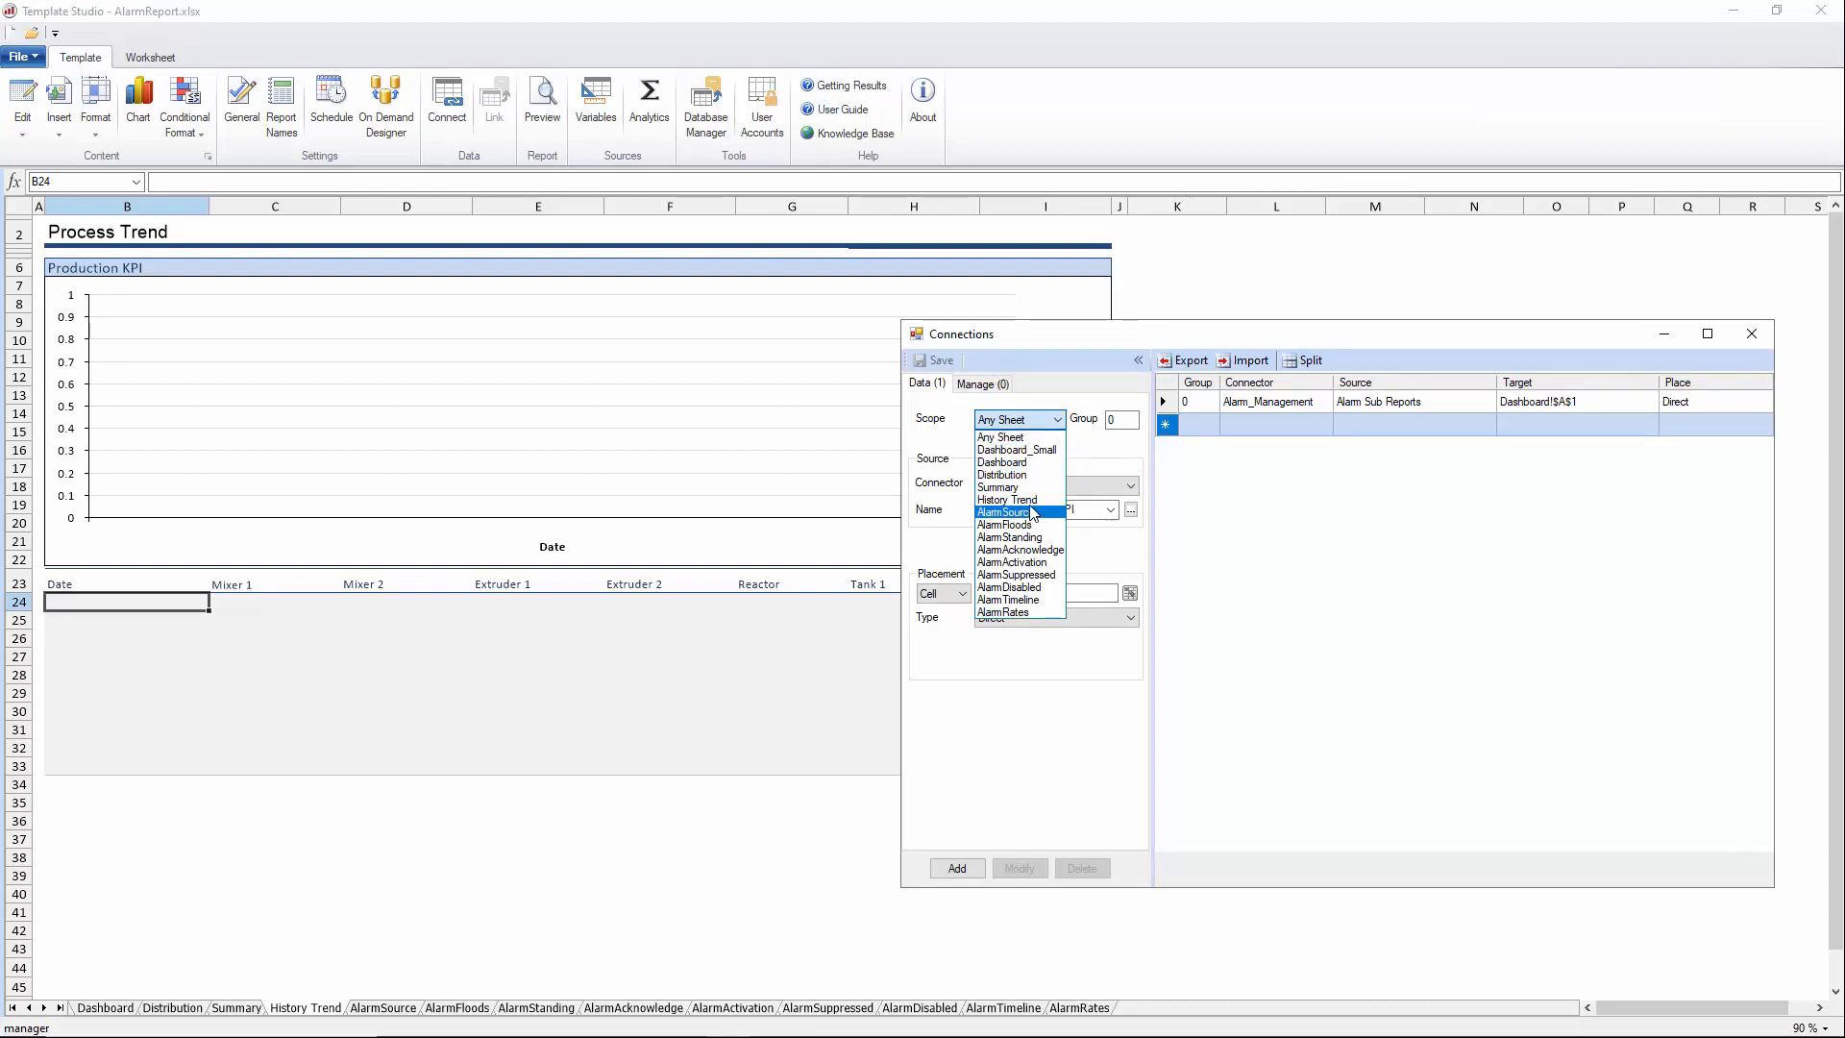
left_click(1019, 499)
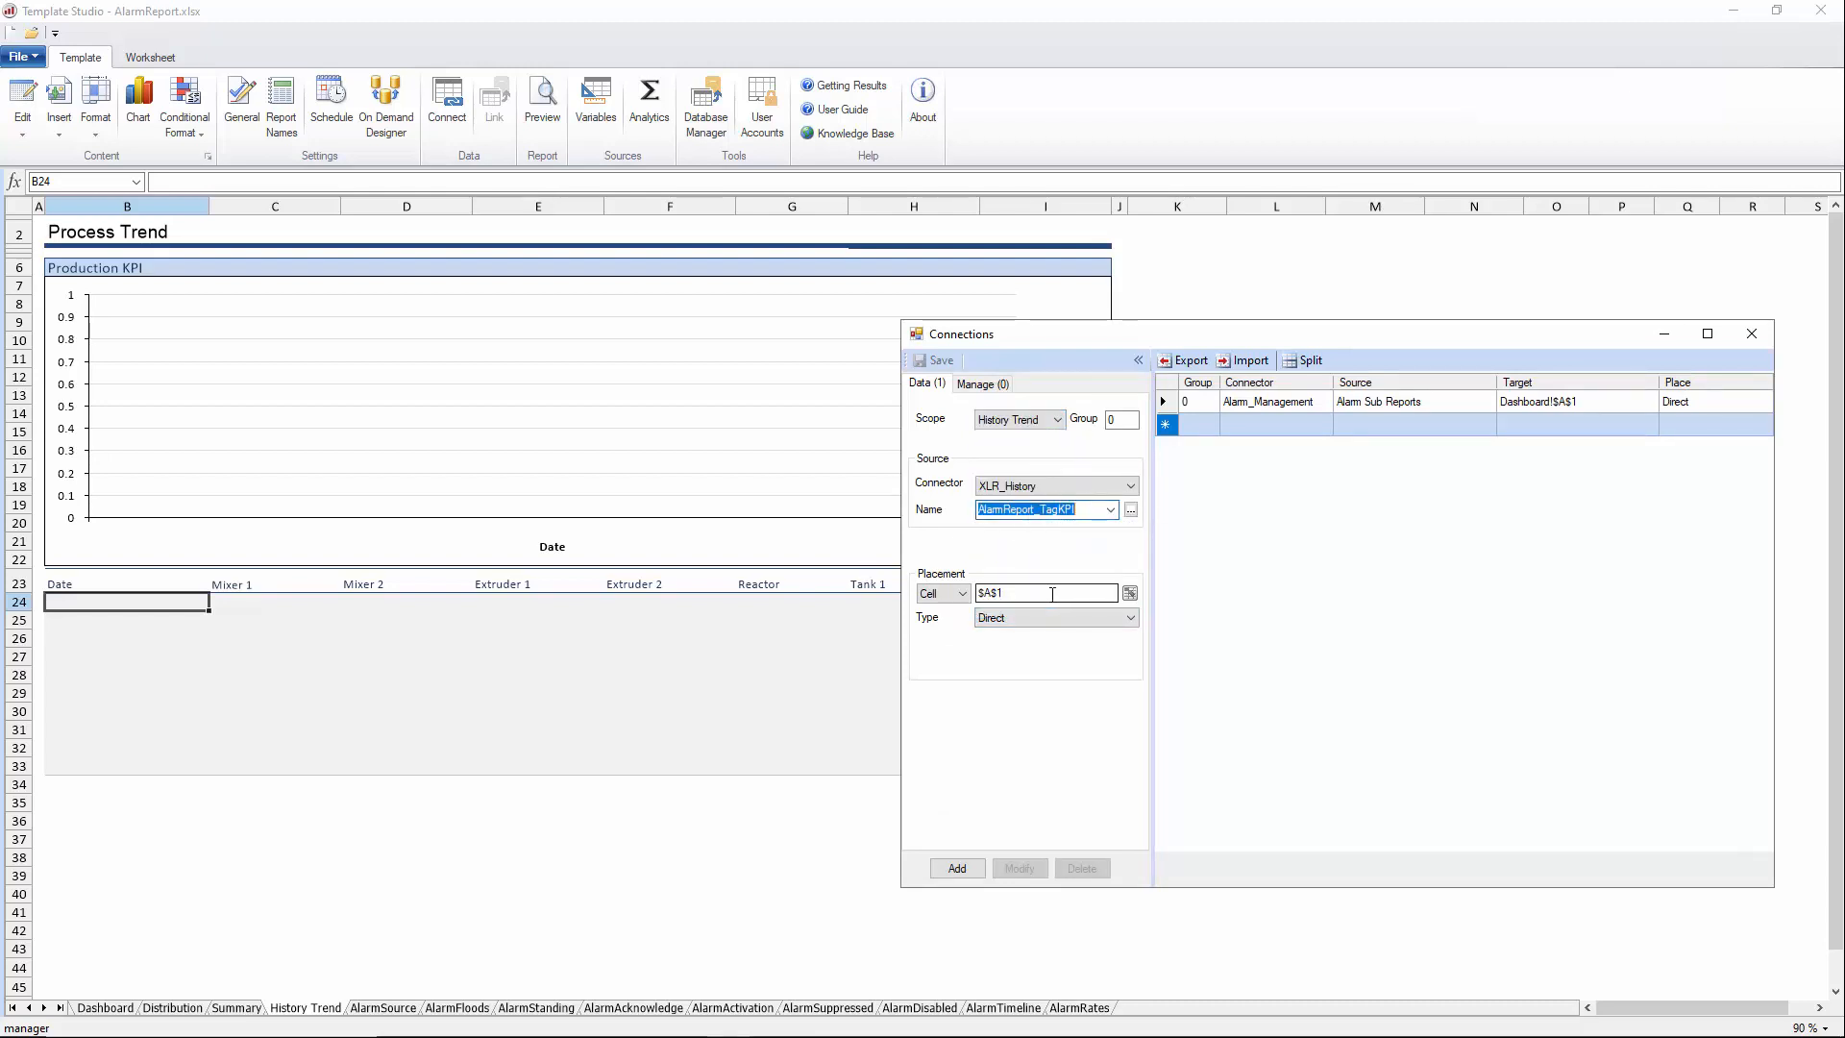
left_click(1052, 594)
left_click(156, 620)
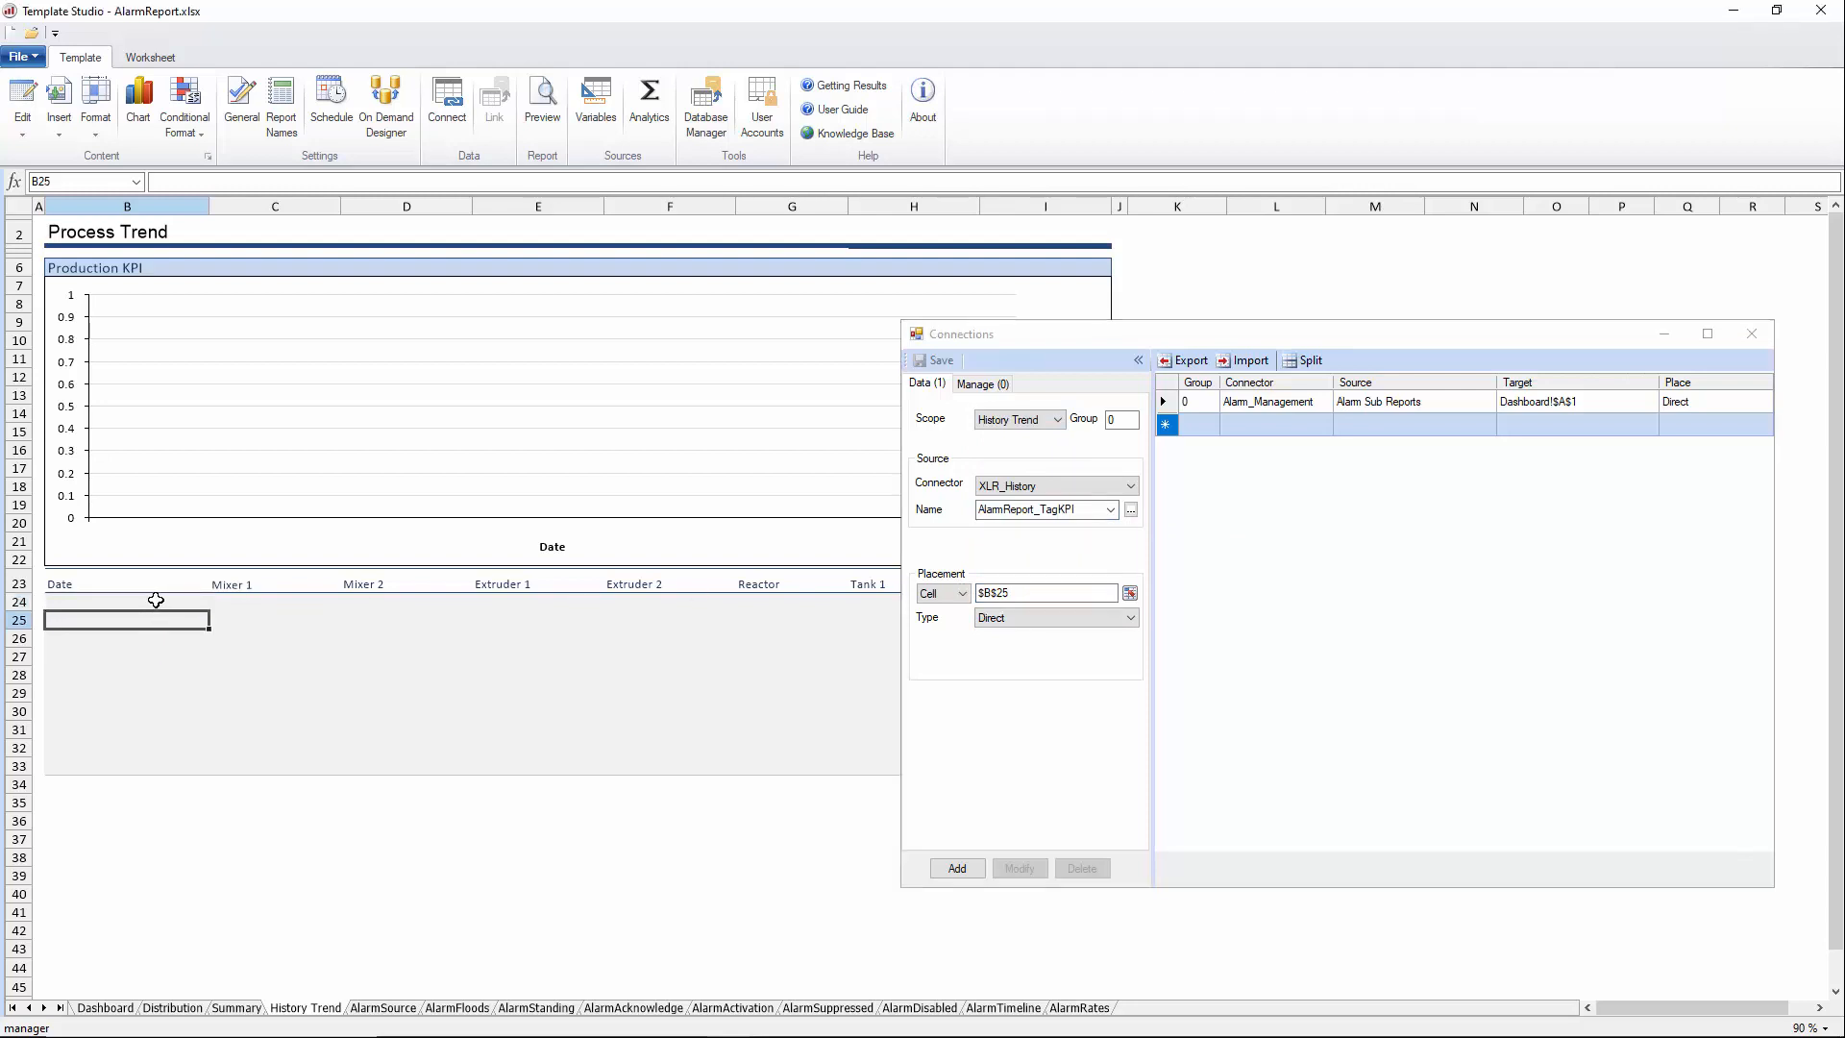
left_click(152, 602)
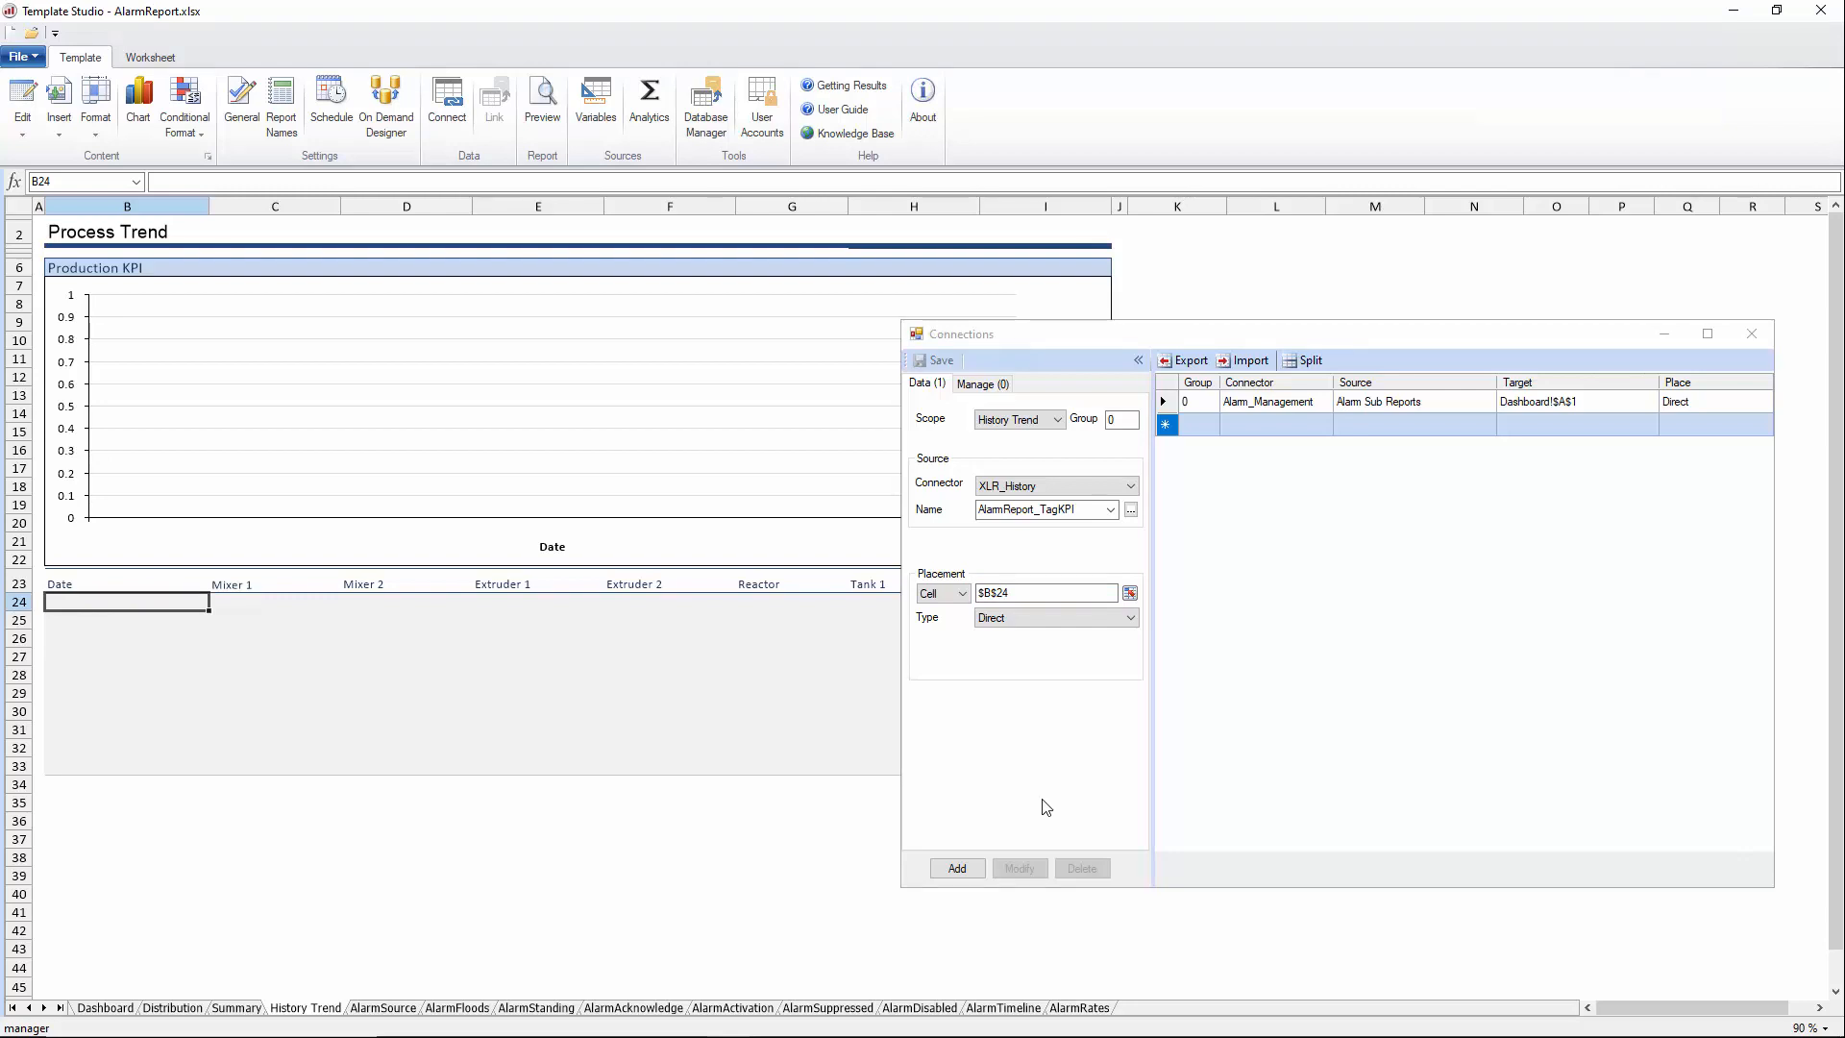
Set the placement type to Insert At End and add the XLR_History connection to the connections list
left_click(999, 619)
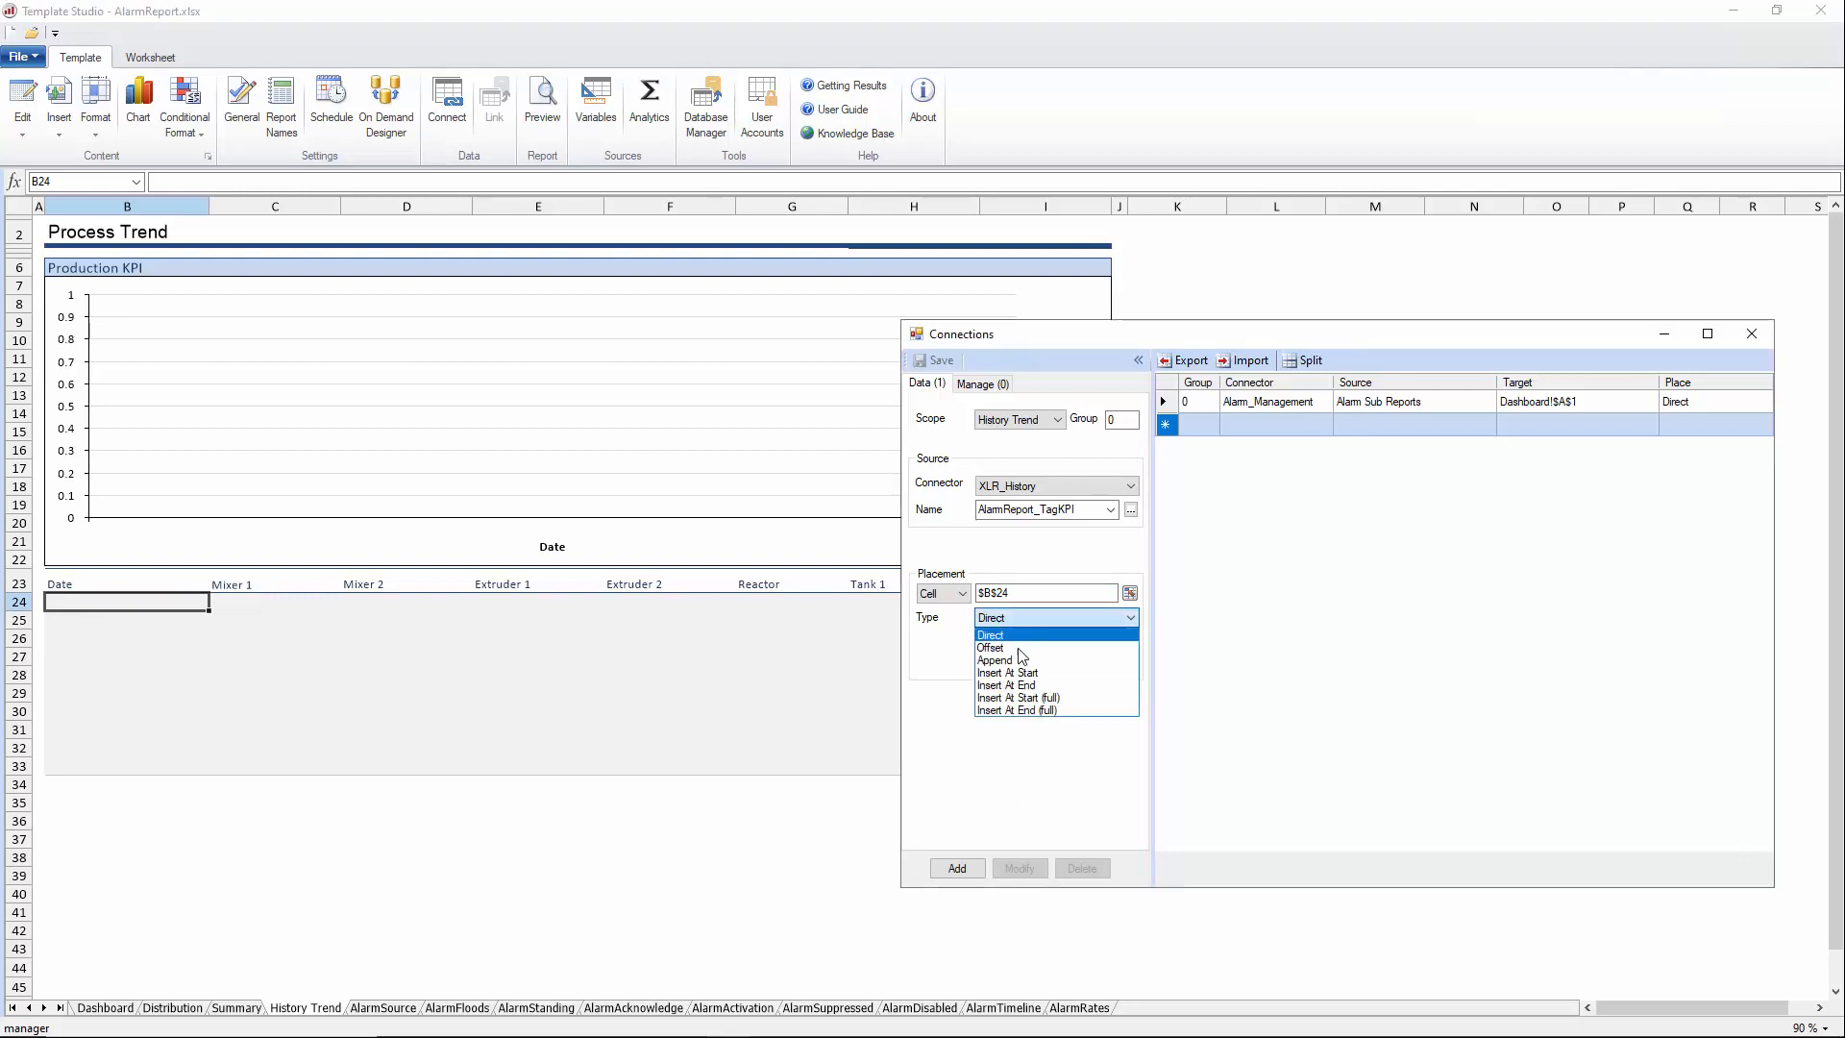
left_click(1031, 686)
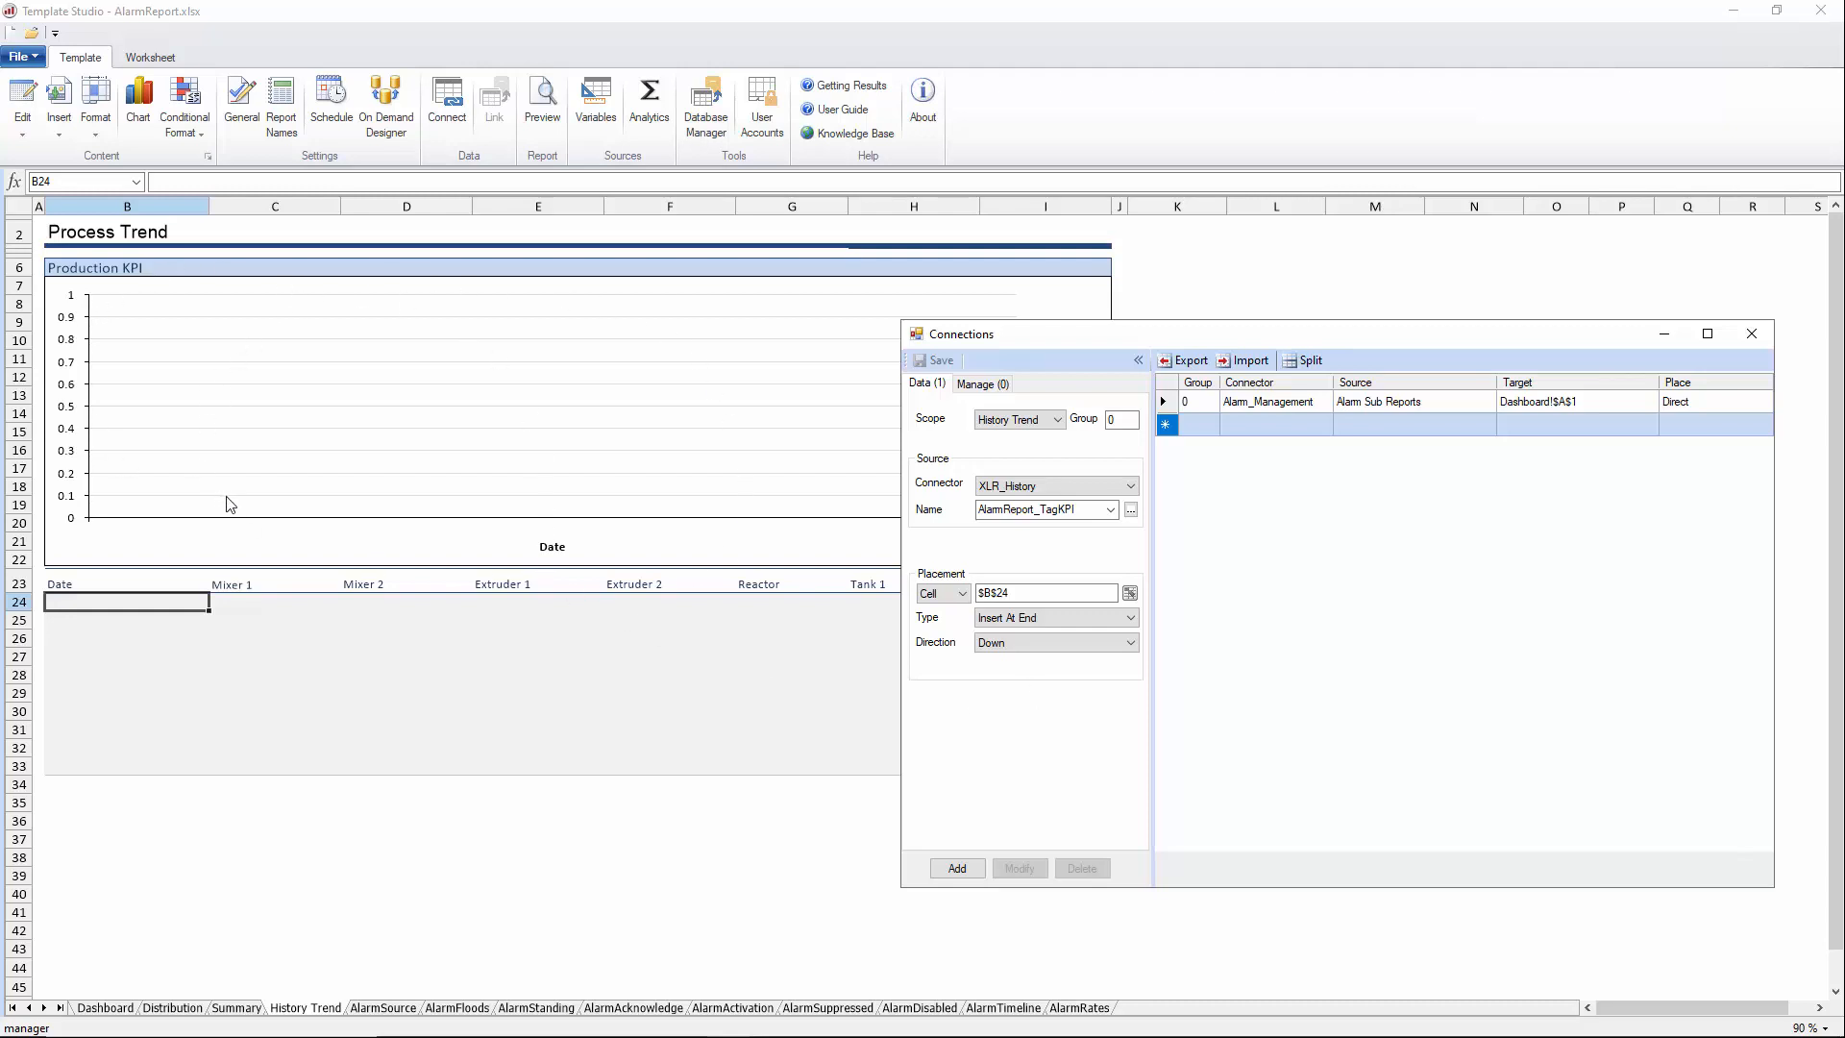
left_click(962, 868)
left_click(1249, 434)
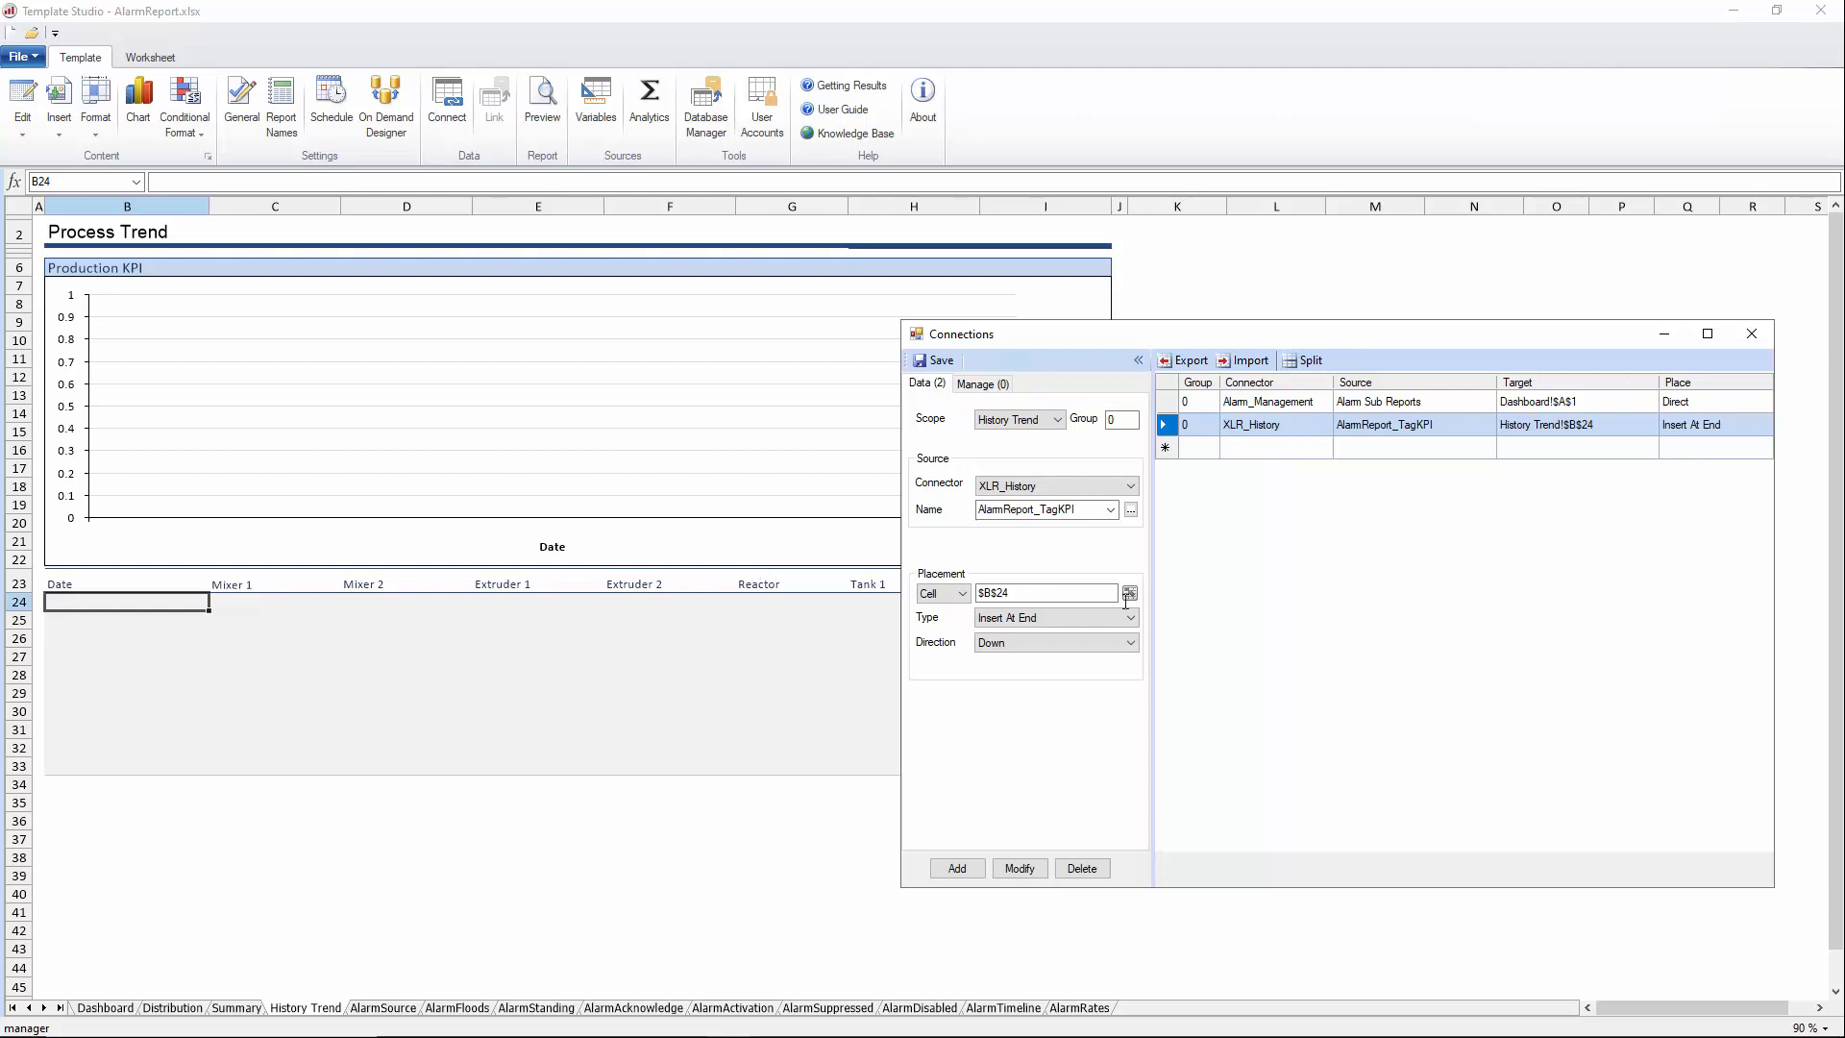
Close the data connections, saving the changes, and return to the AlarmReport template in Template Studio
left_click(1267, 403)
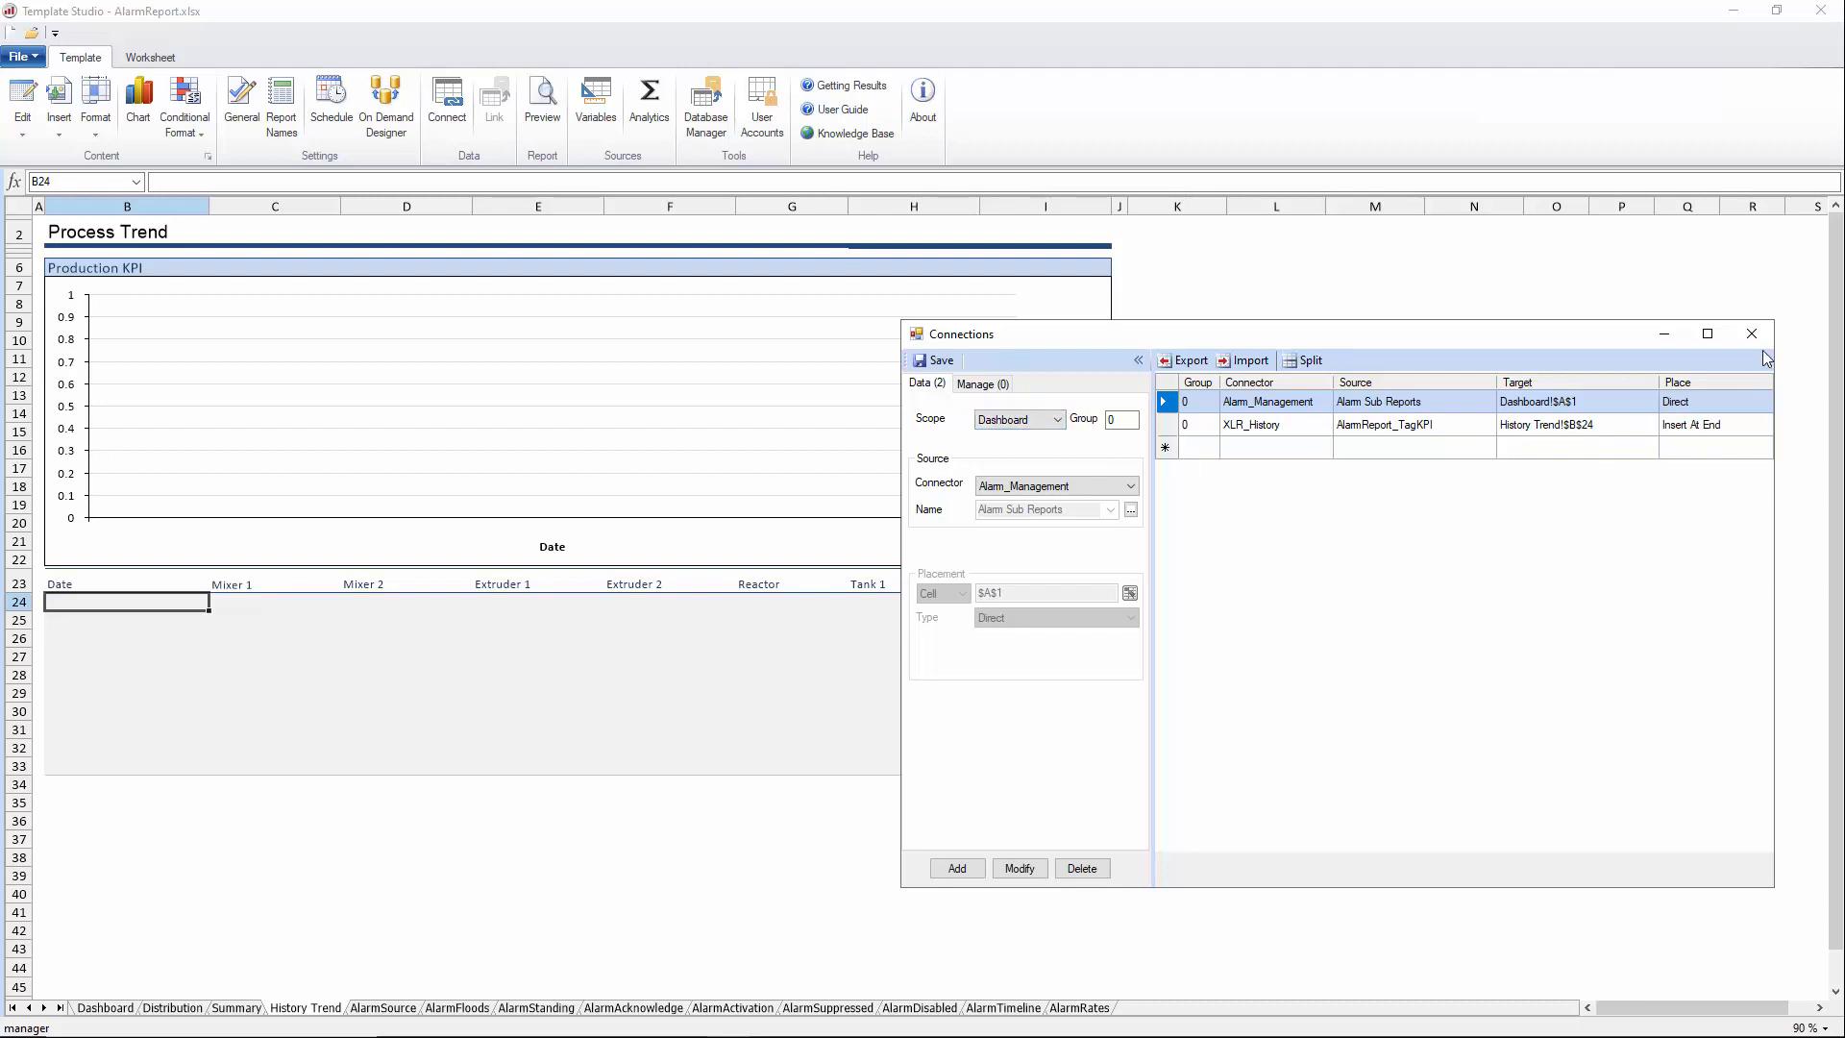
left_click(1733, 338)
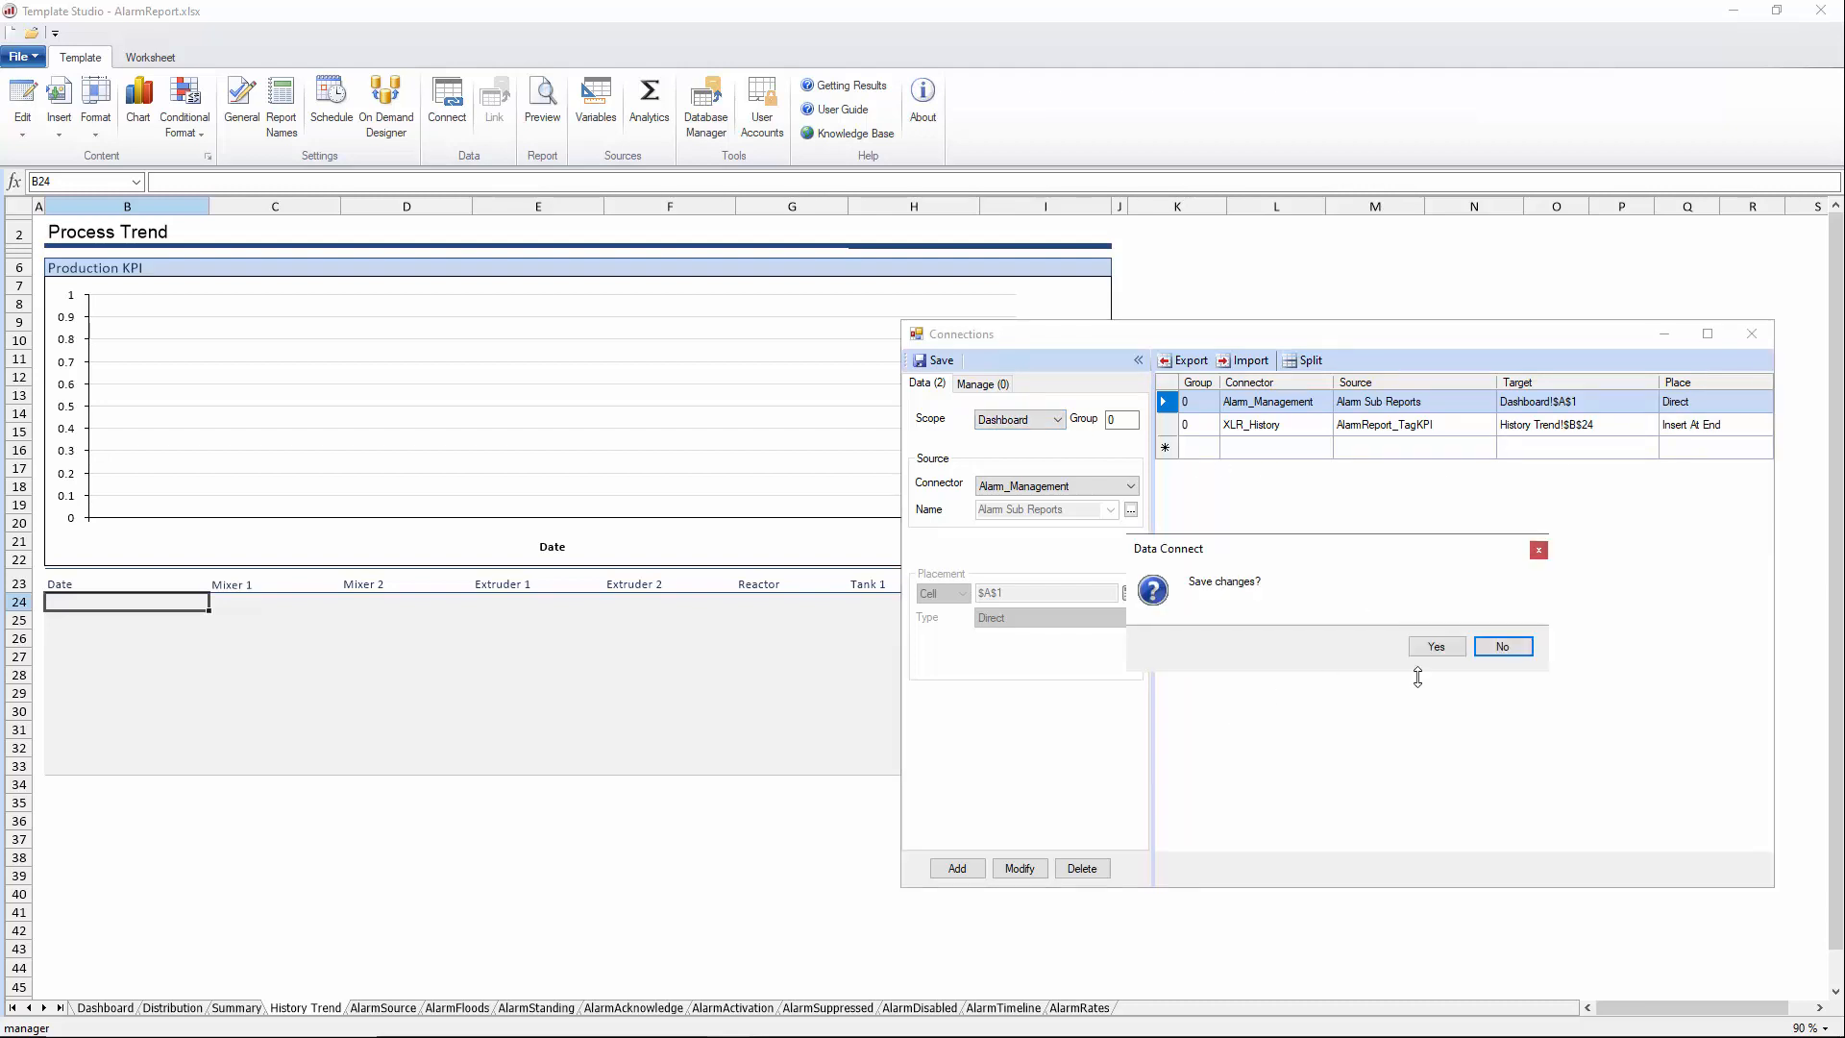
left_click(1433, 648)
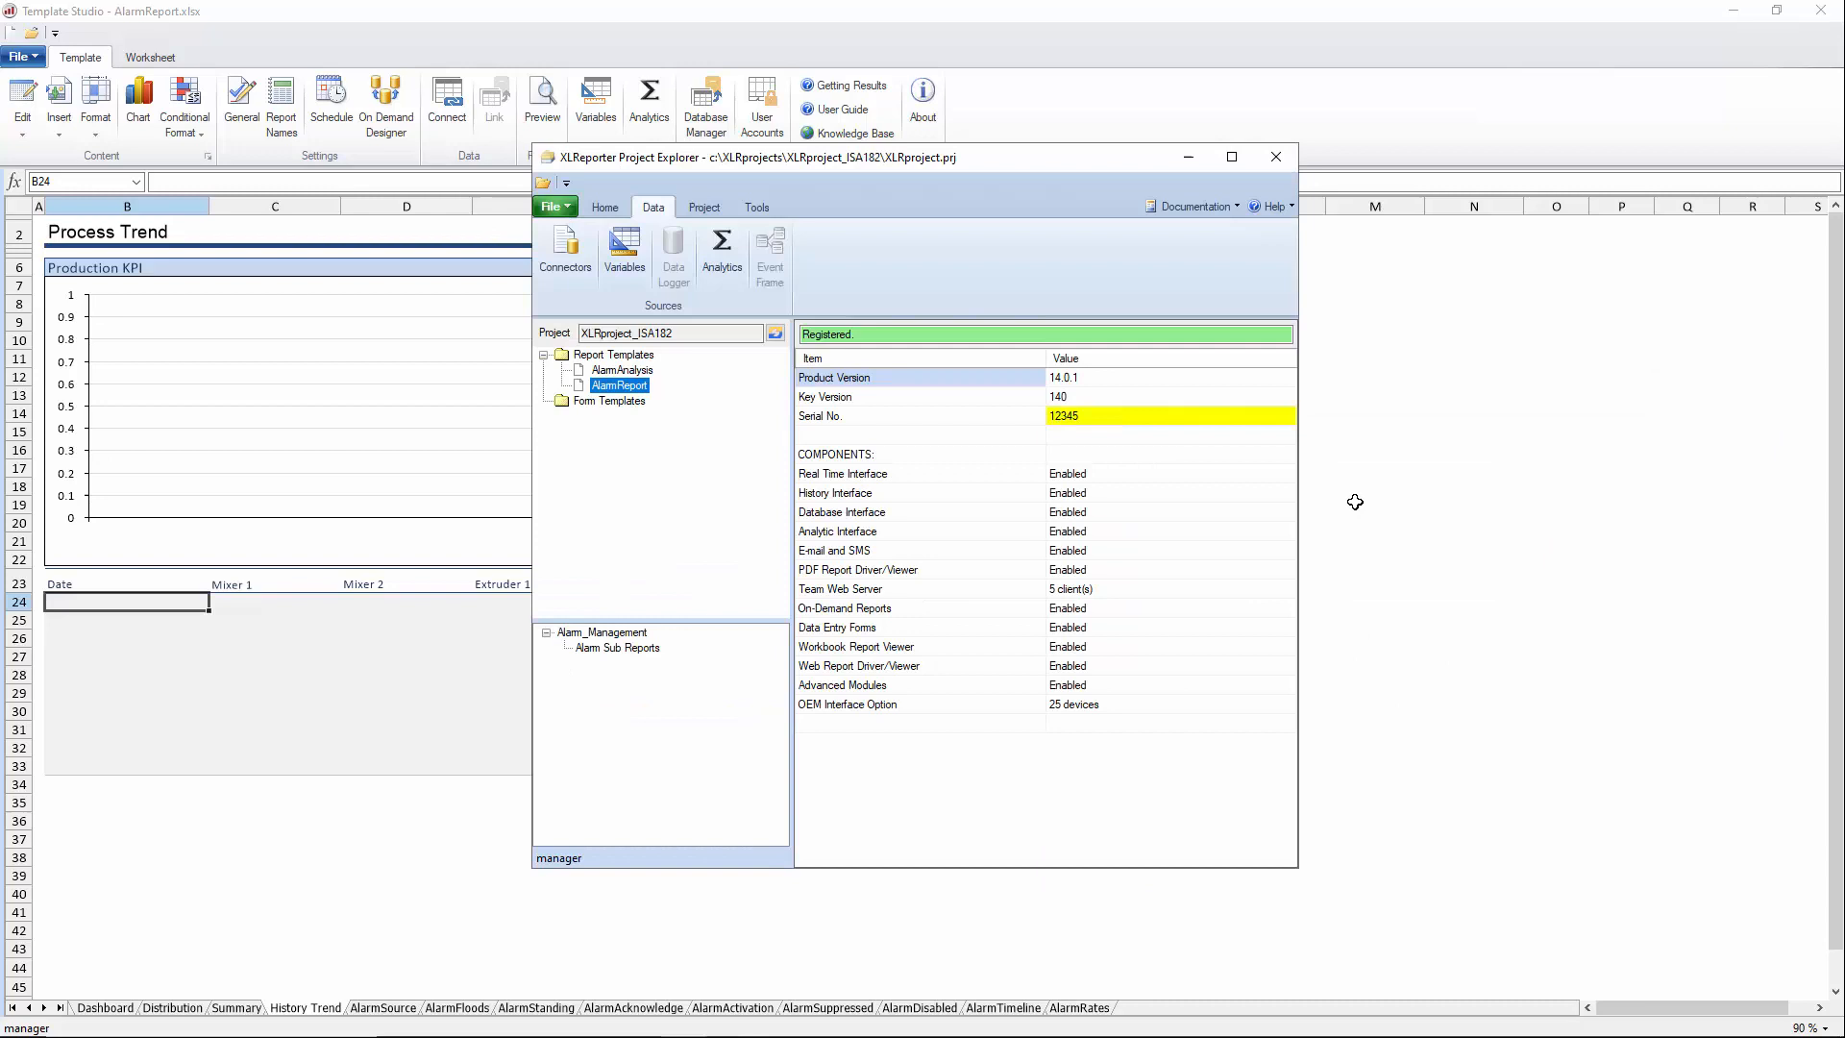
left_click(1115, 58)
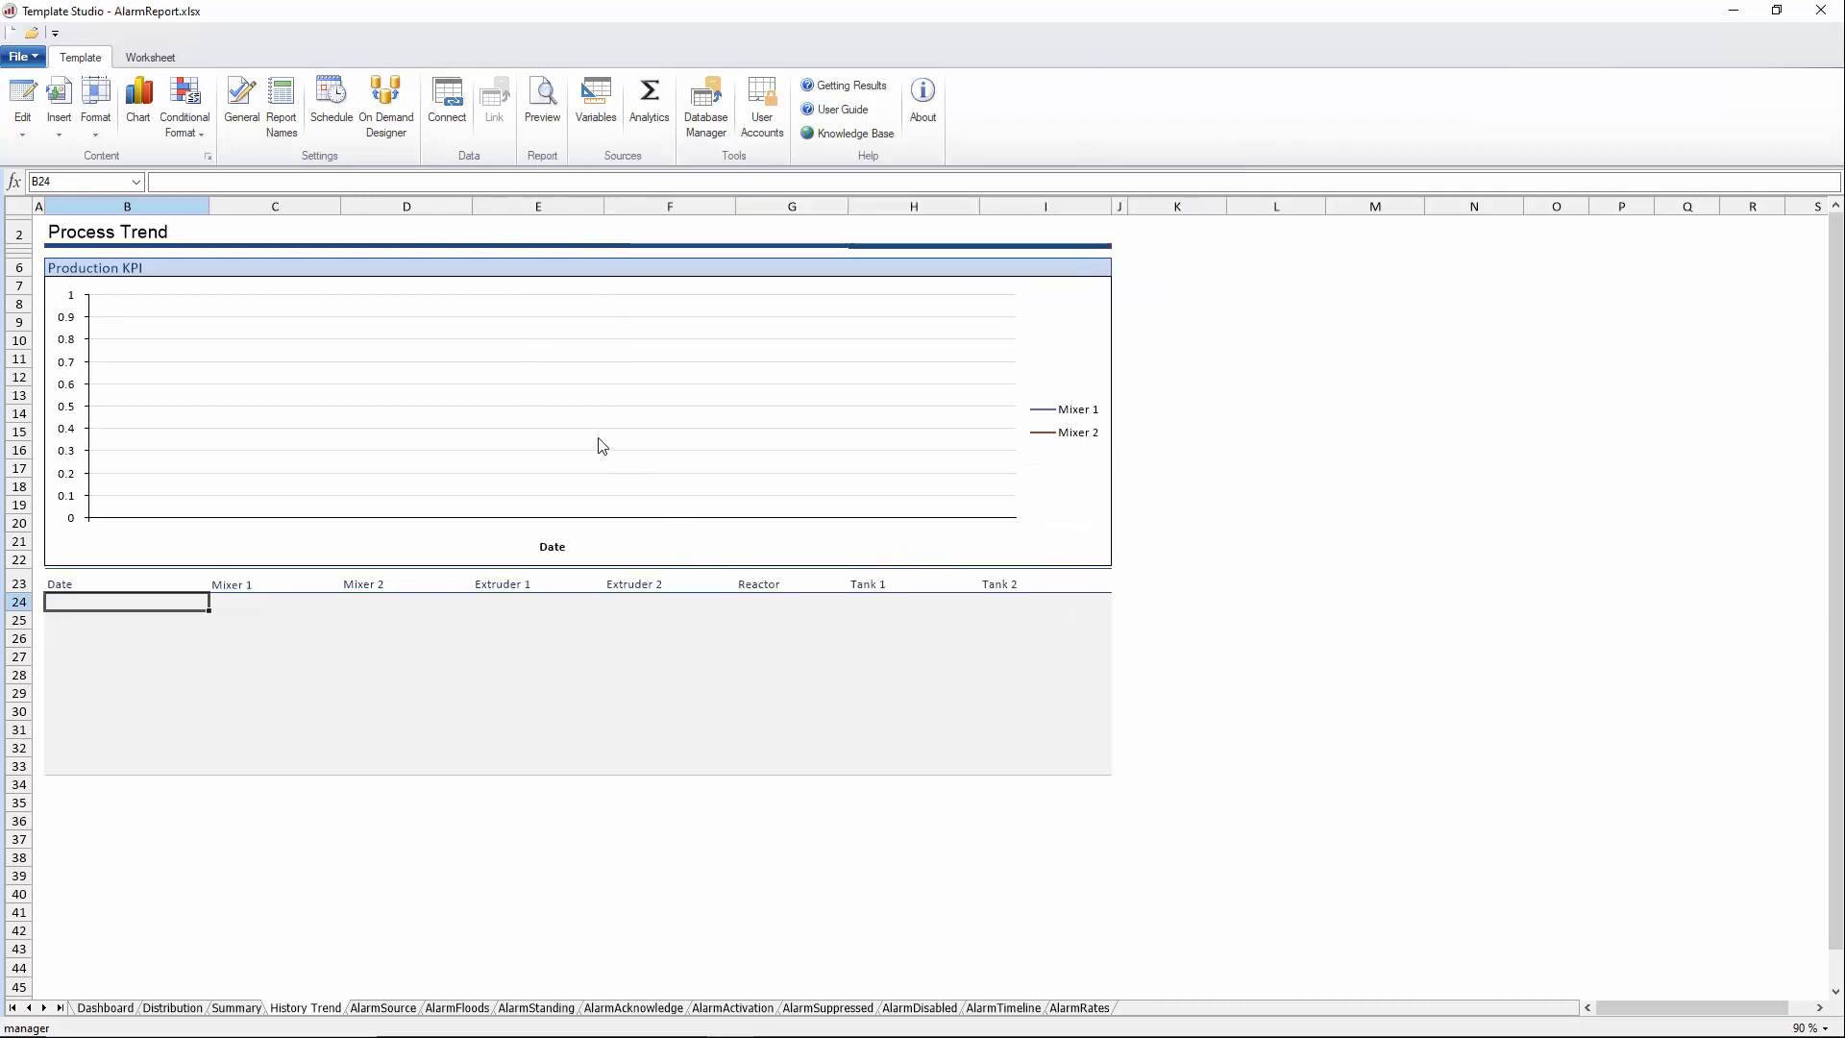
Open the On-Demand Designer and update the Start Date variable's format to Local Date Time
left_click(389, 119)
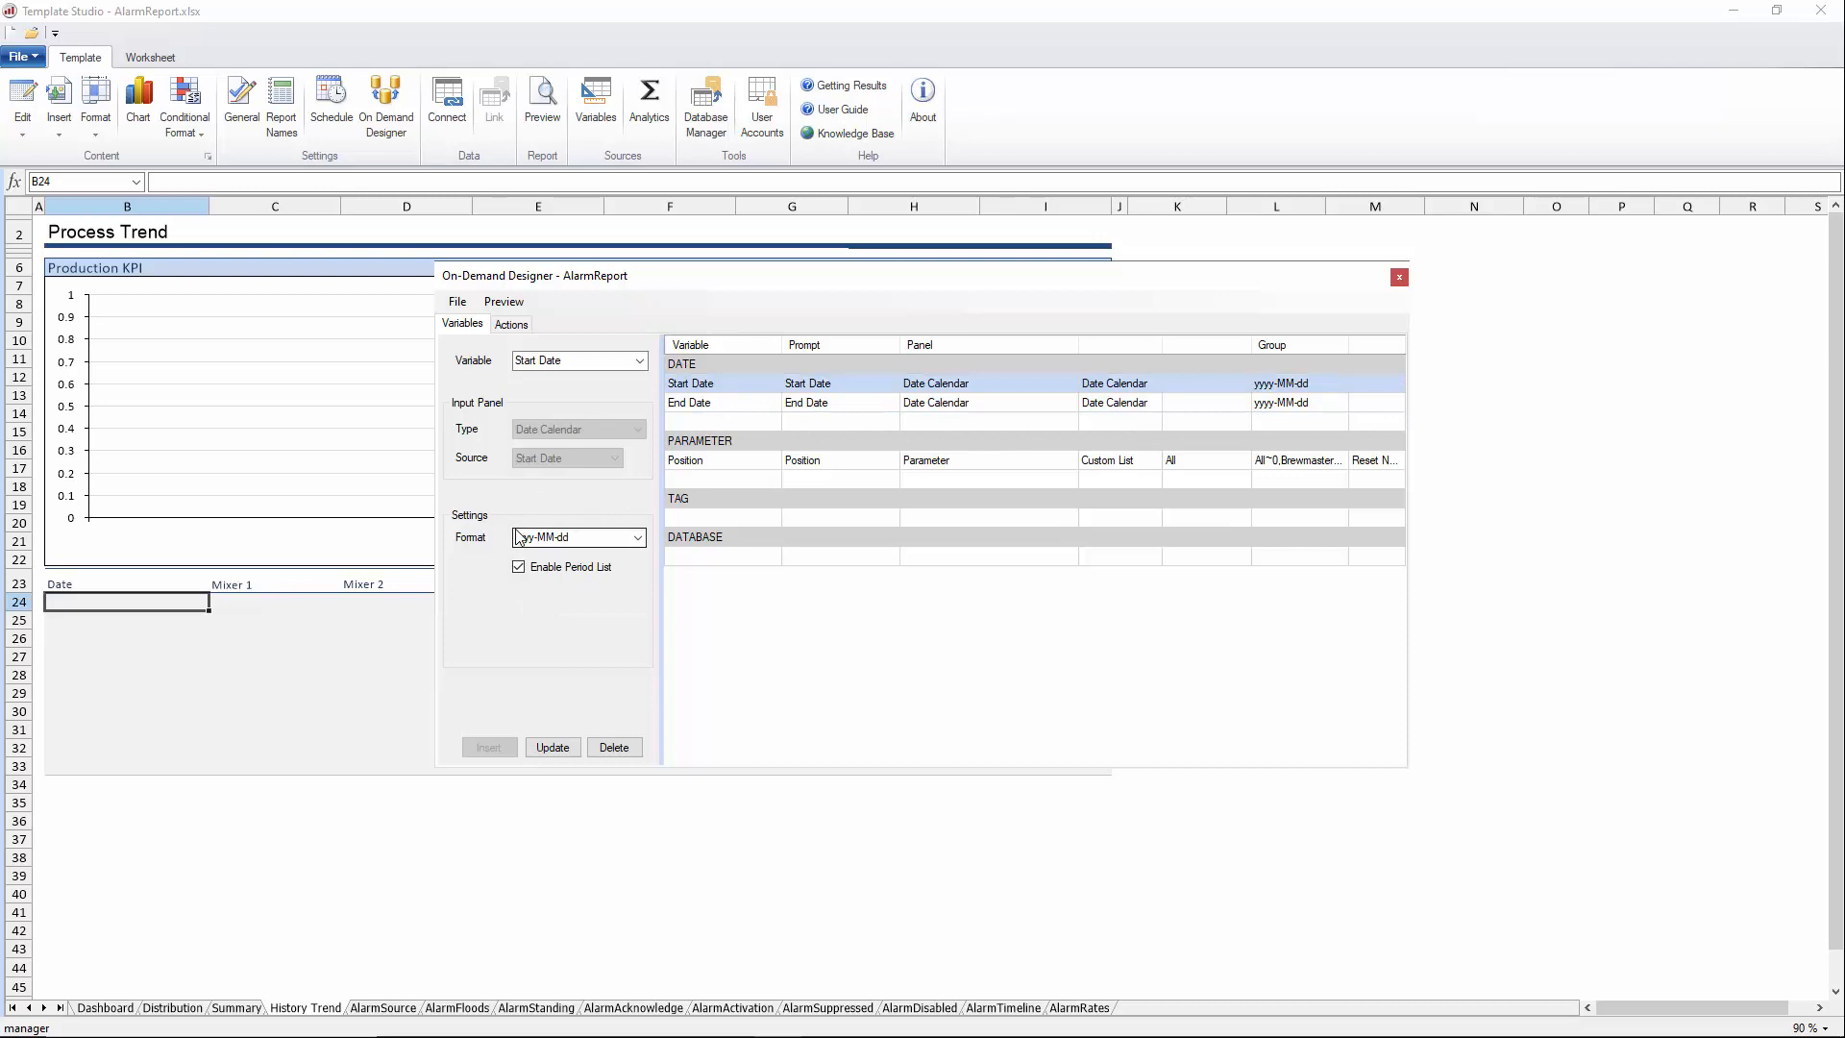
left_click(637, 544)
left_click(577, 575)
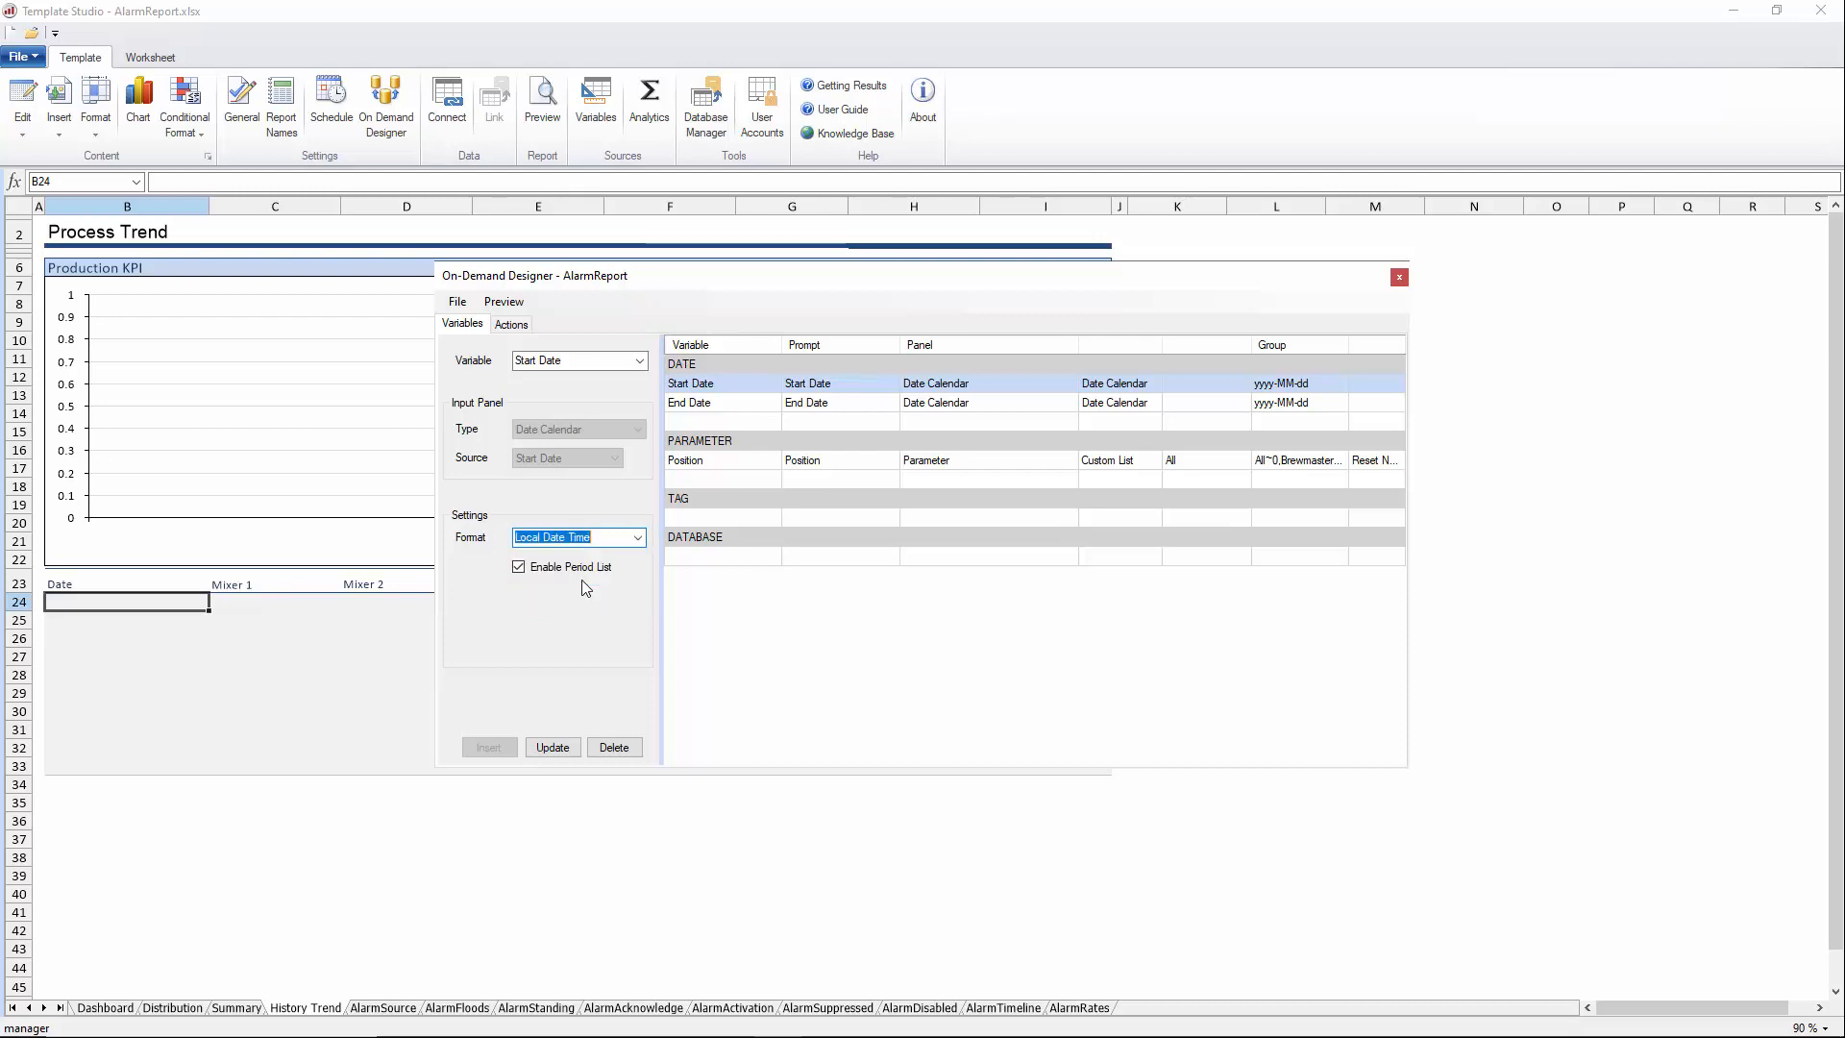
left_click(565, 749)
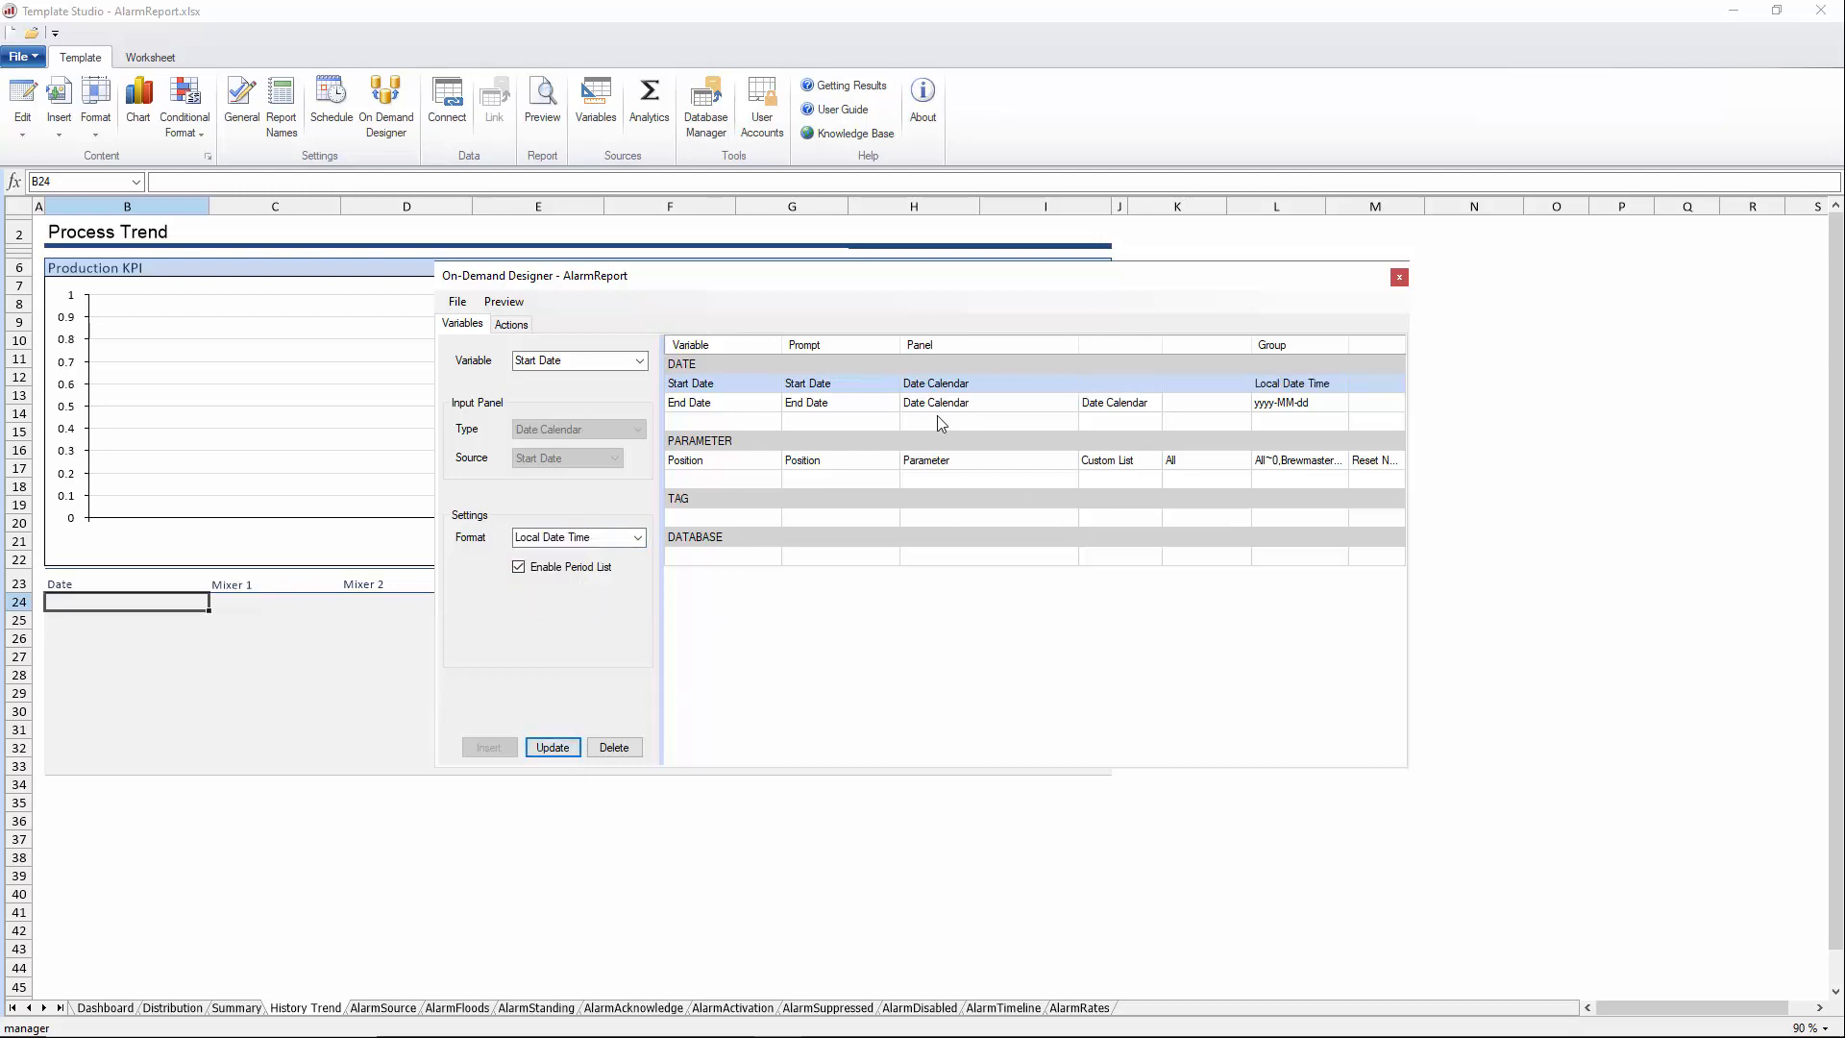
Update the End Date variable's format to Local Date Time
left_click(905, 406)
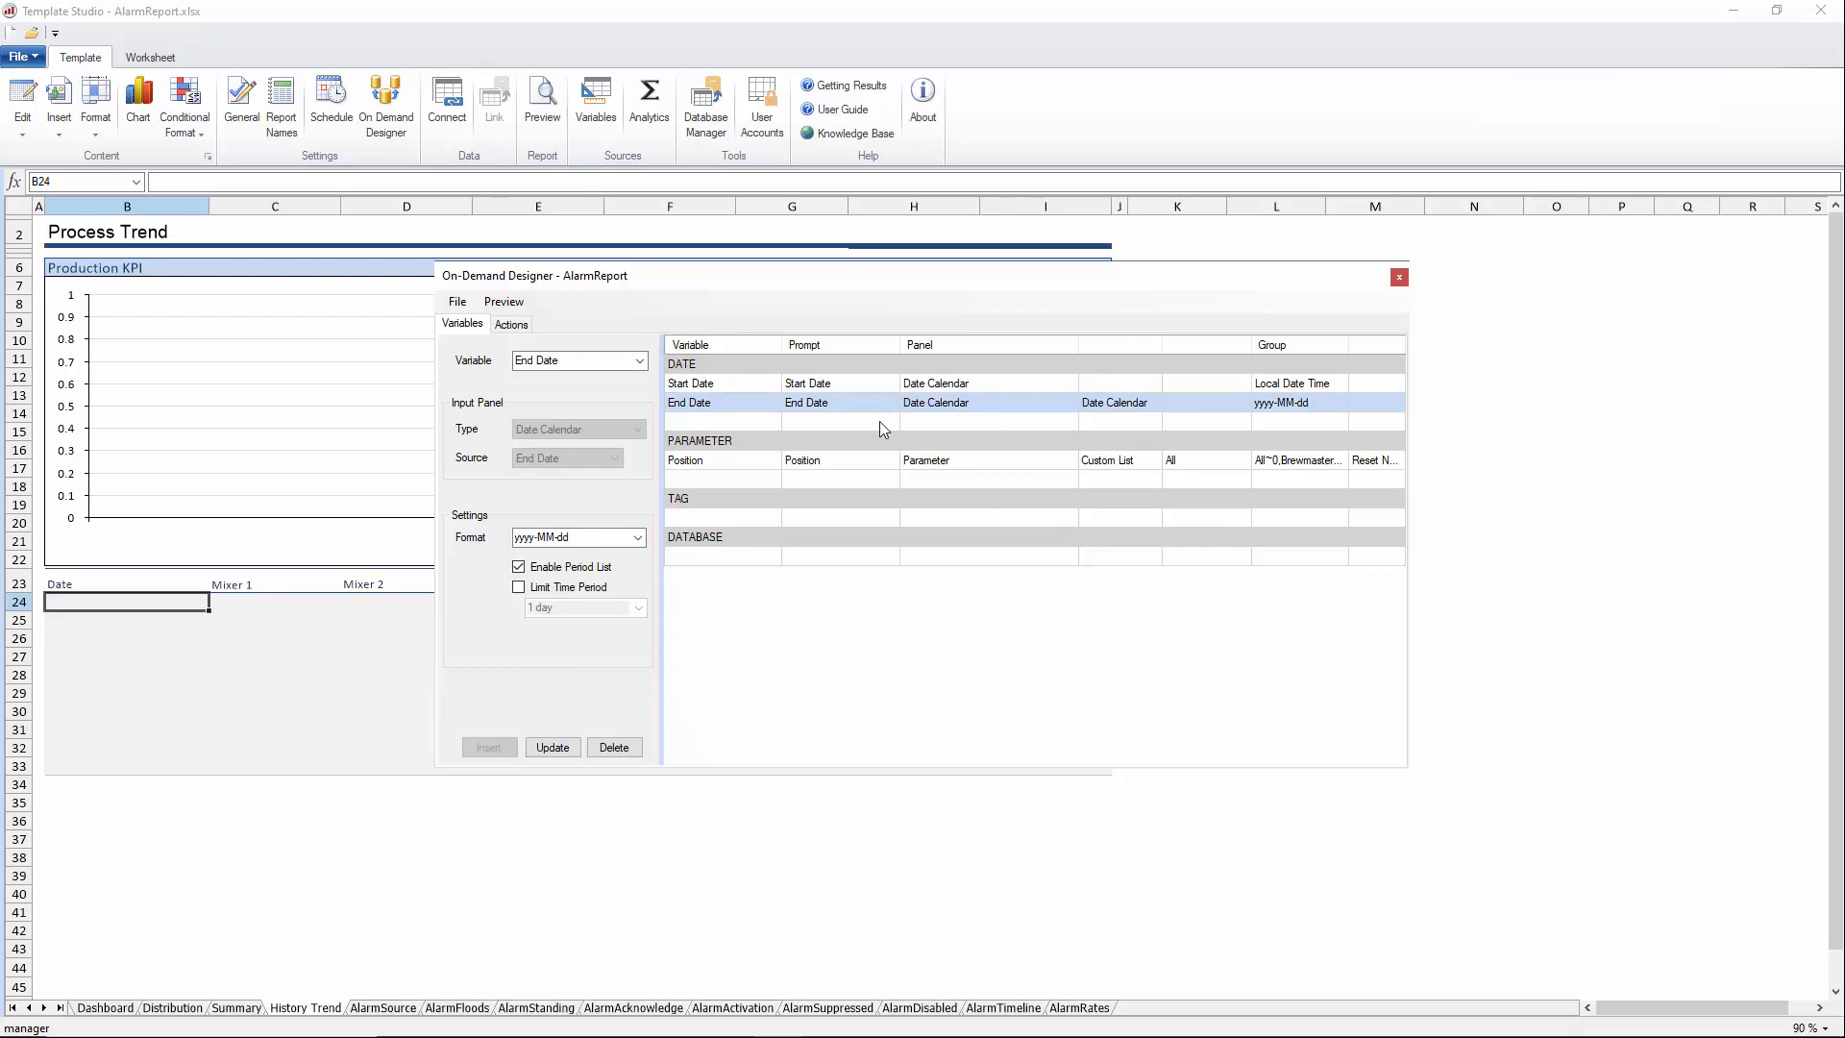
left_click(638, 538)
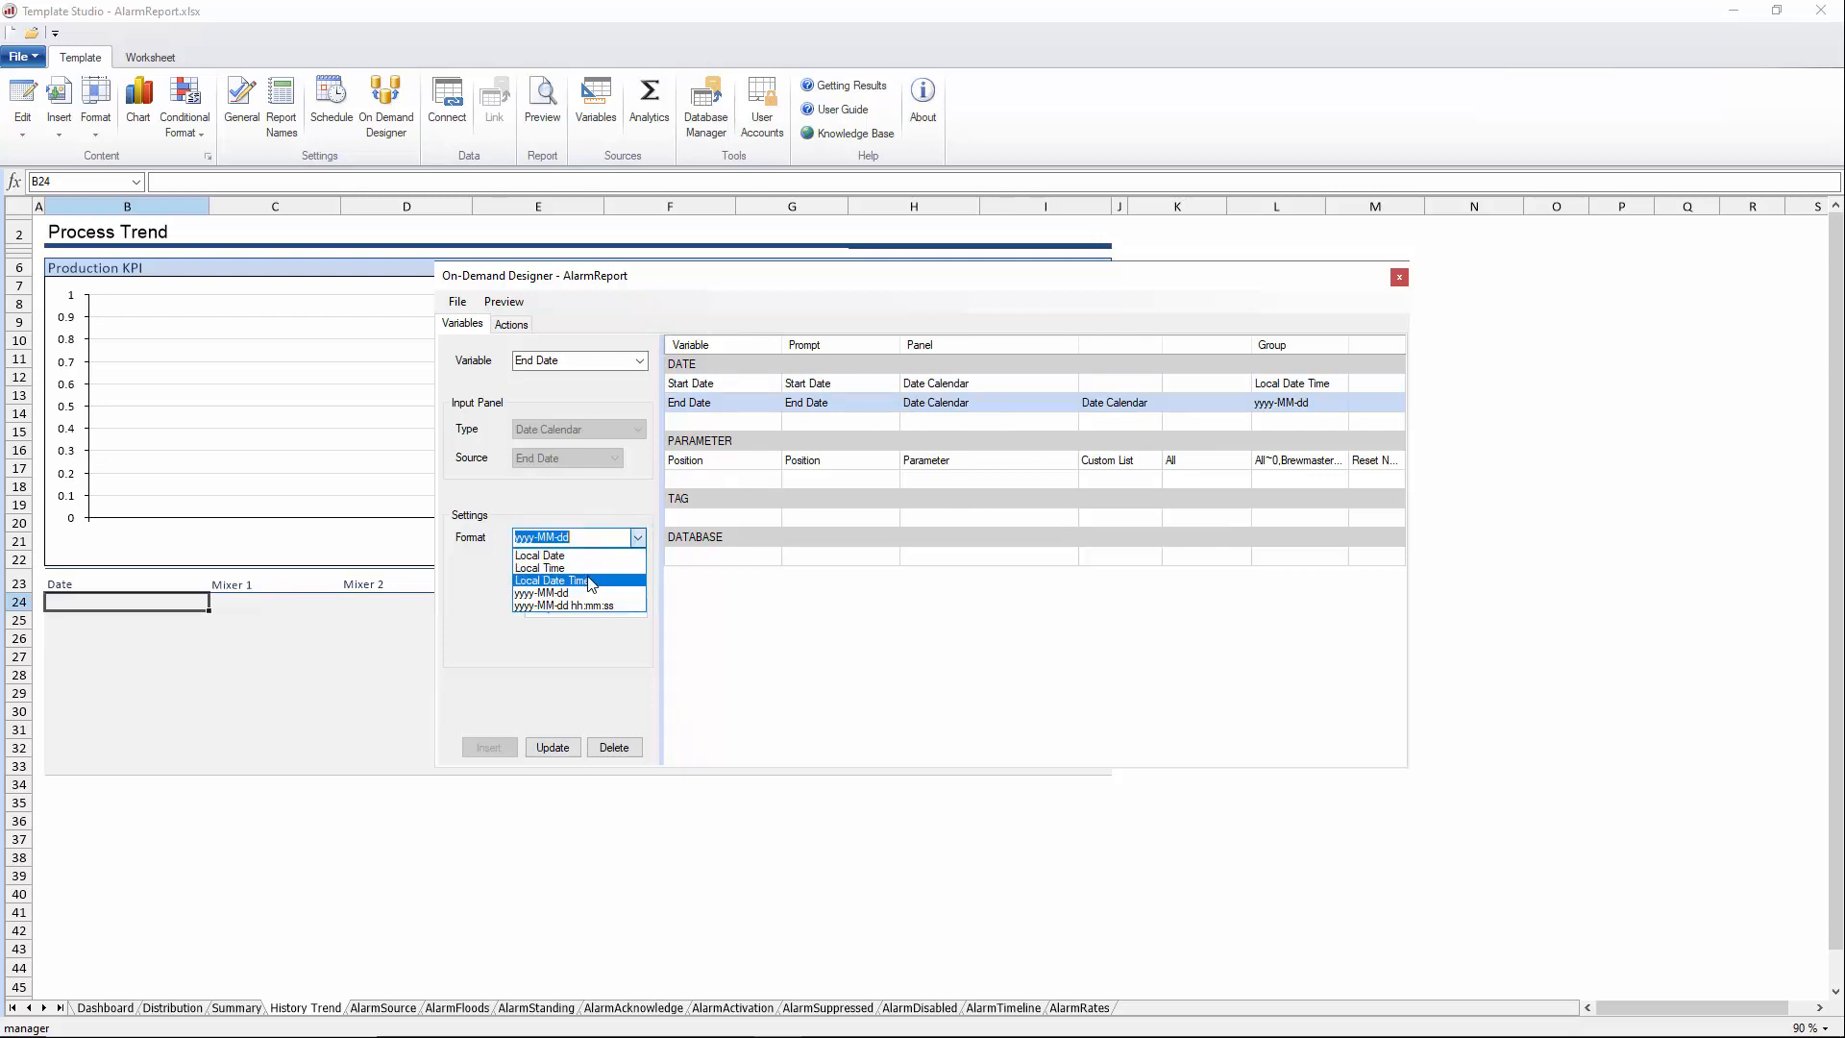
left_click(552, 581)
left_click(568, 756)
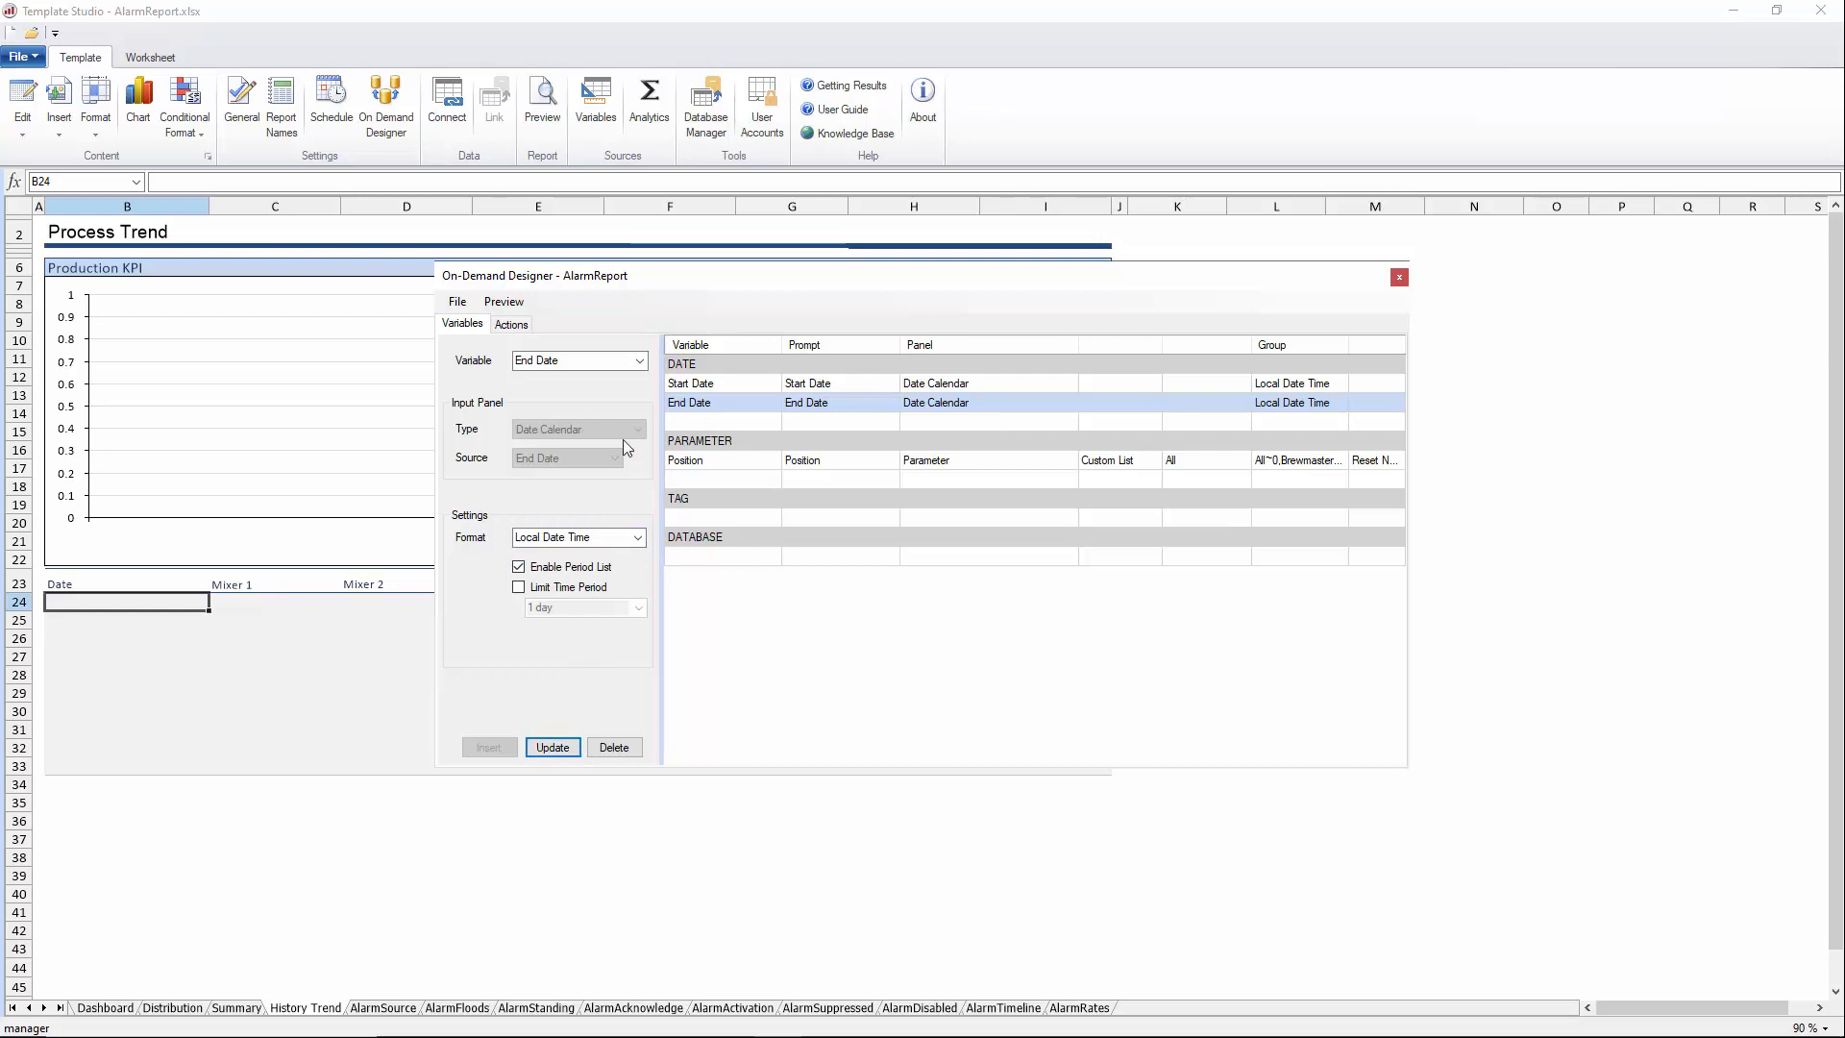
Save the on-demand settings, check the report's configured actions, and close the On-Demand Designer
left_click(457, 303)
left_click(470, 324)
left_click(512, 327)
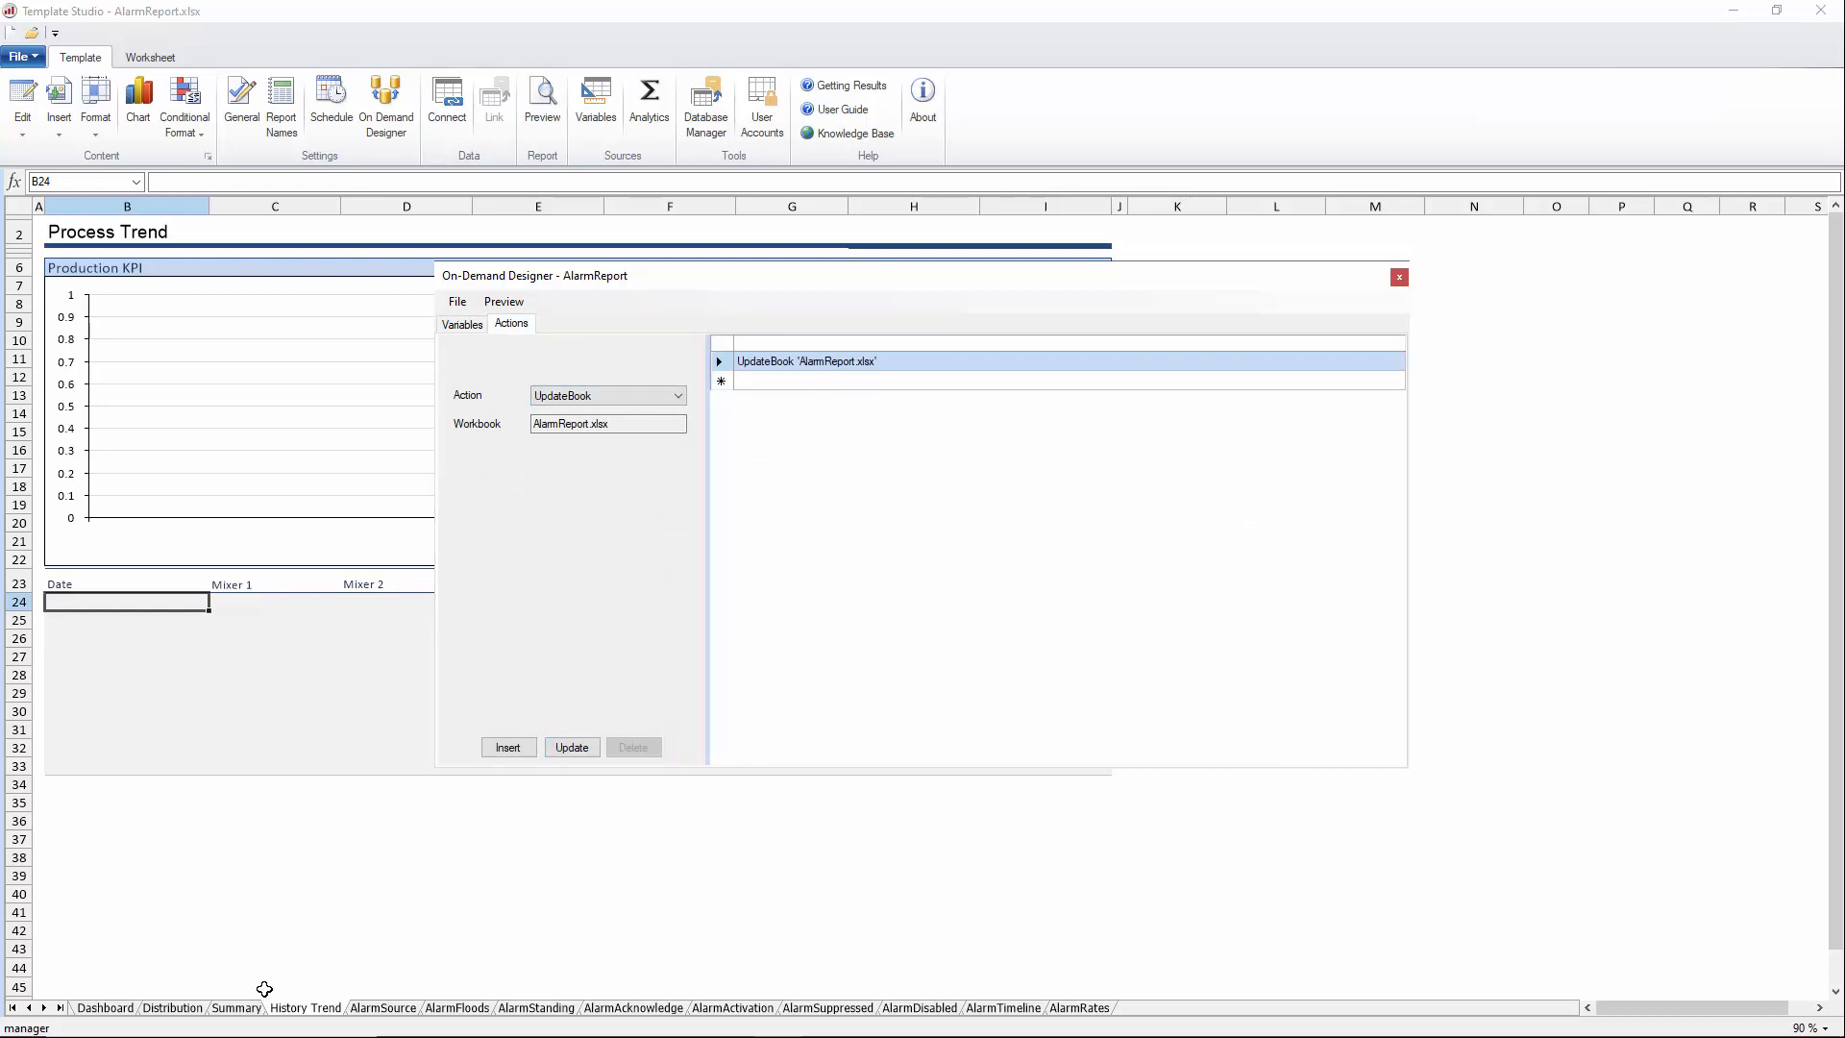
left_click(458, 302)
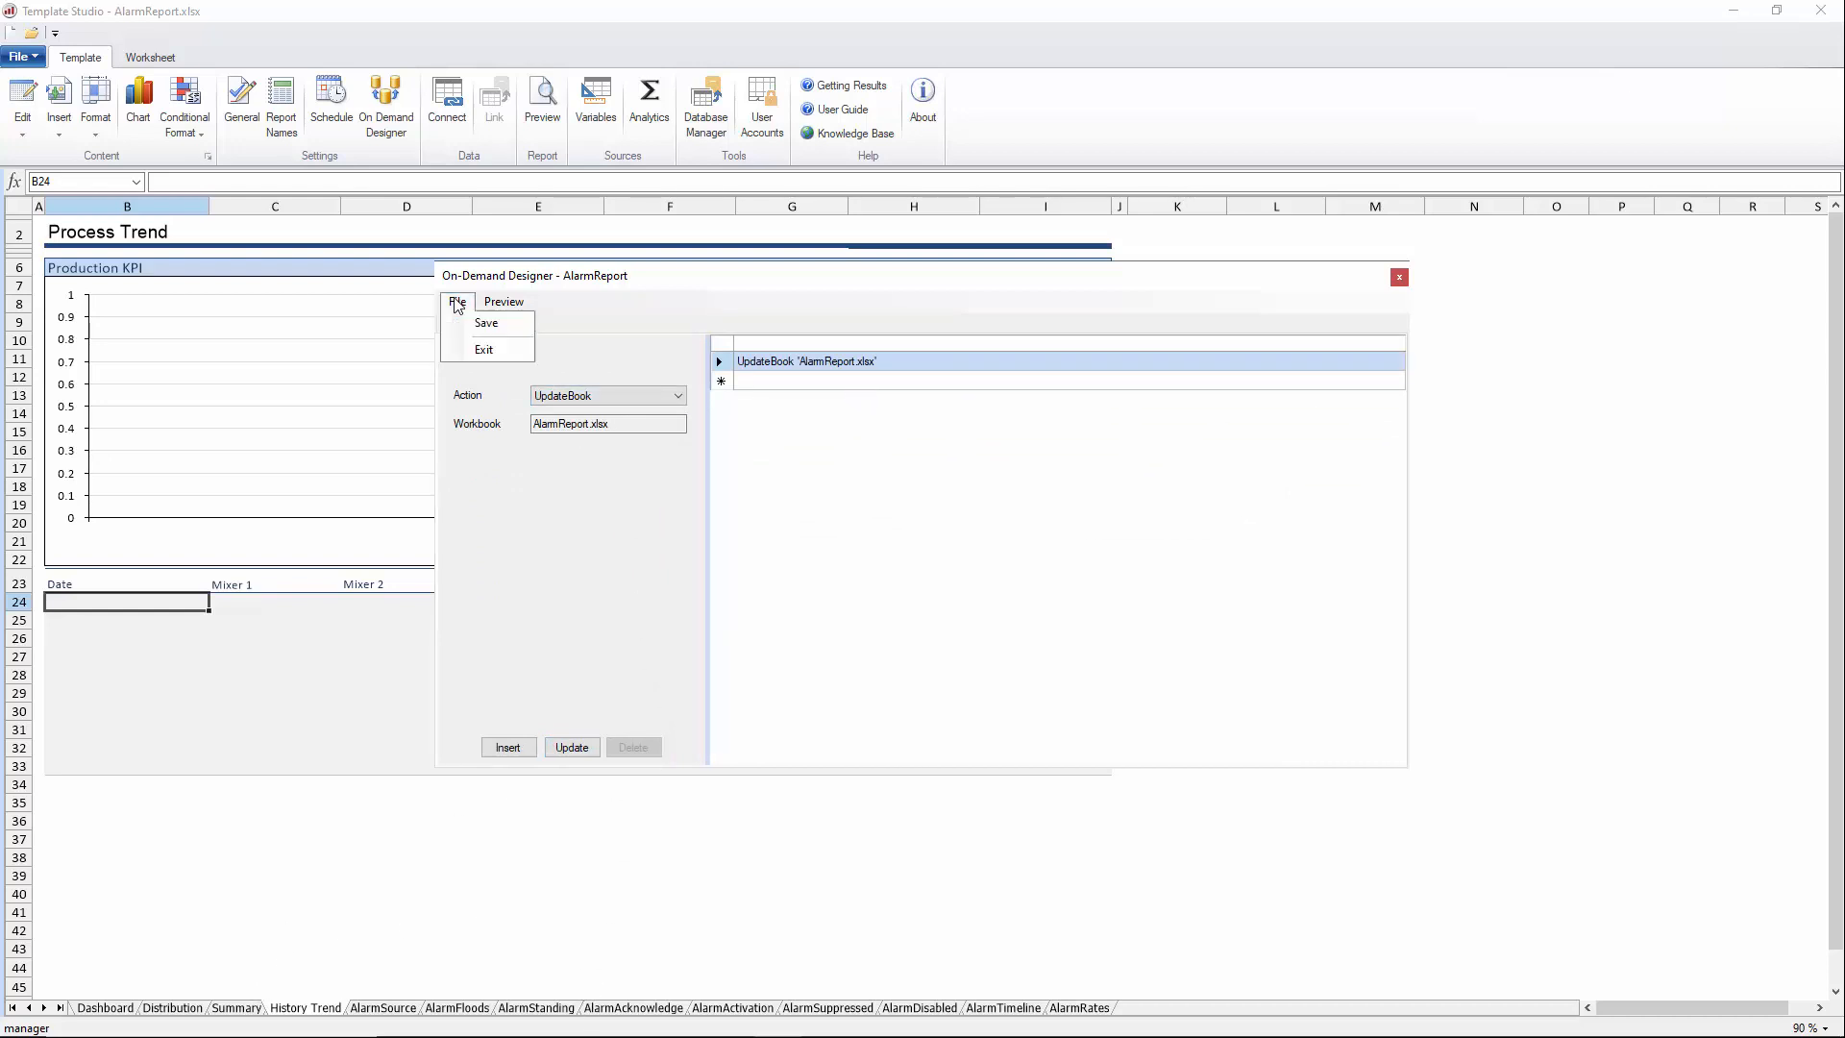
left_click(485, 324)
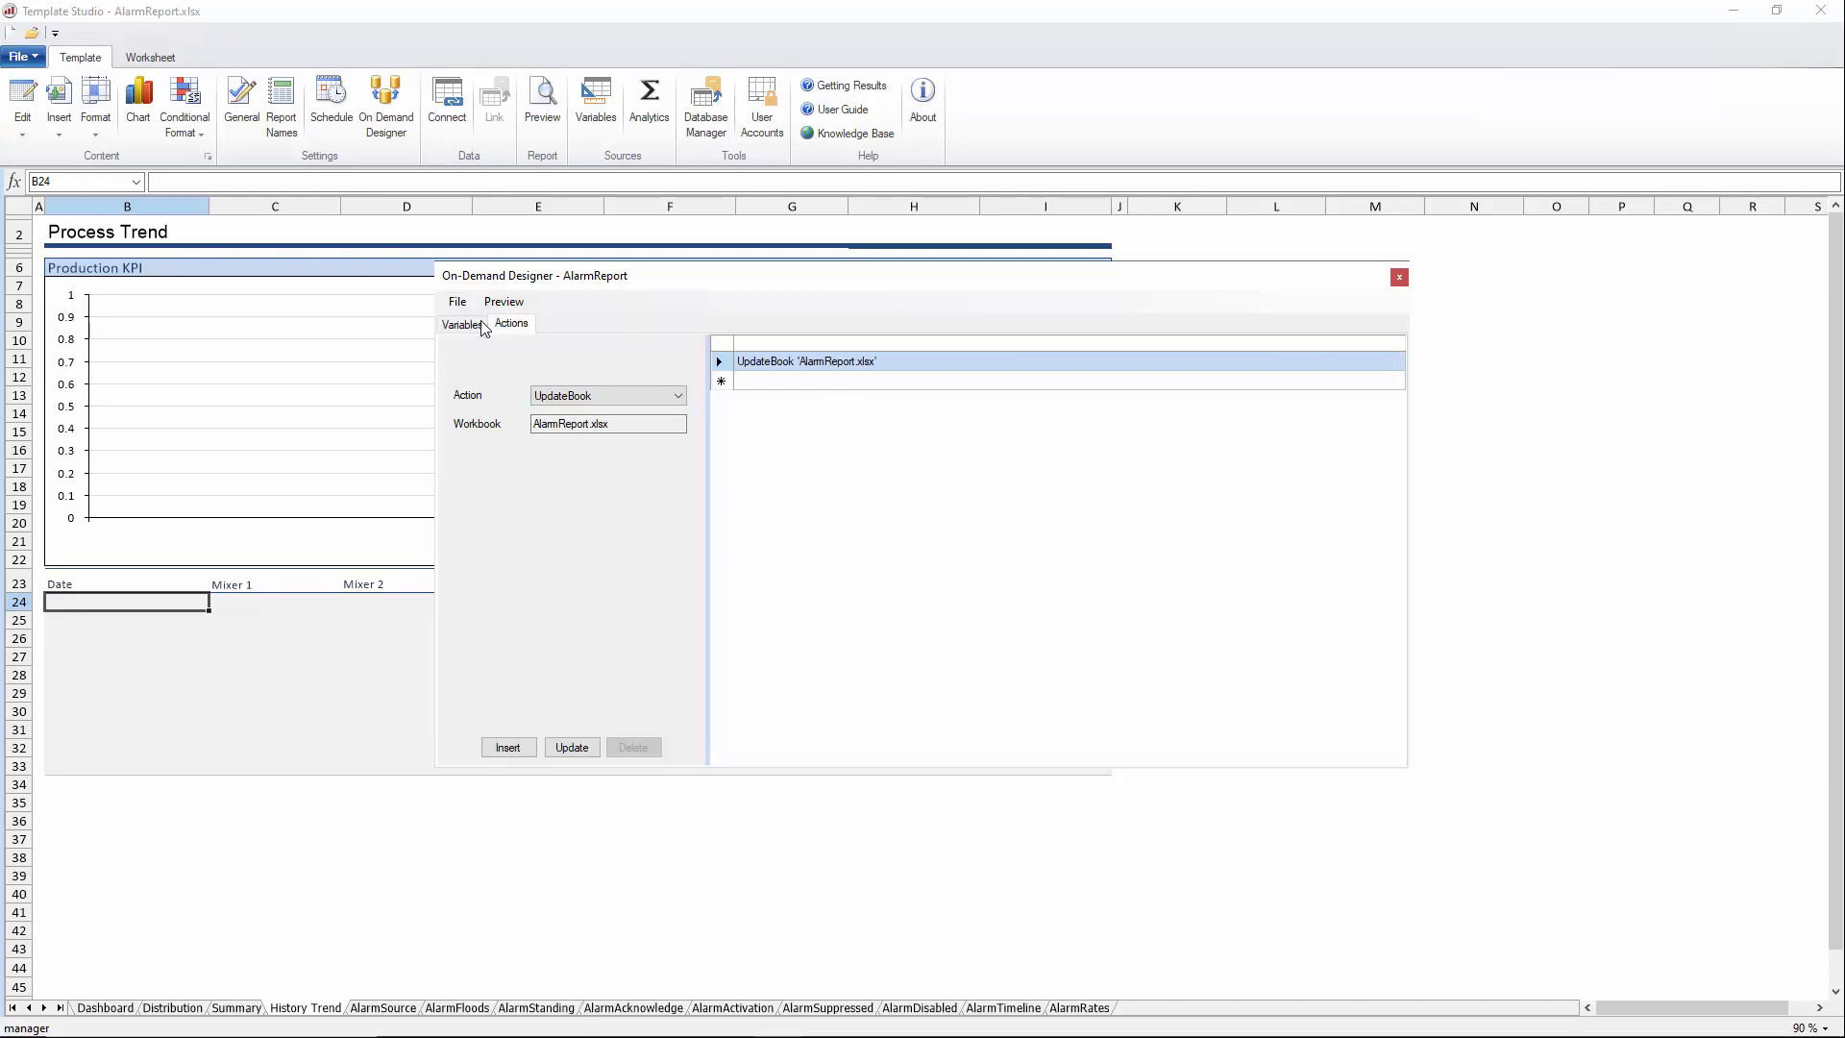
left_click(1399, 279)
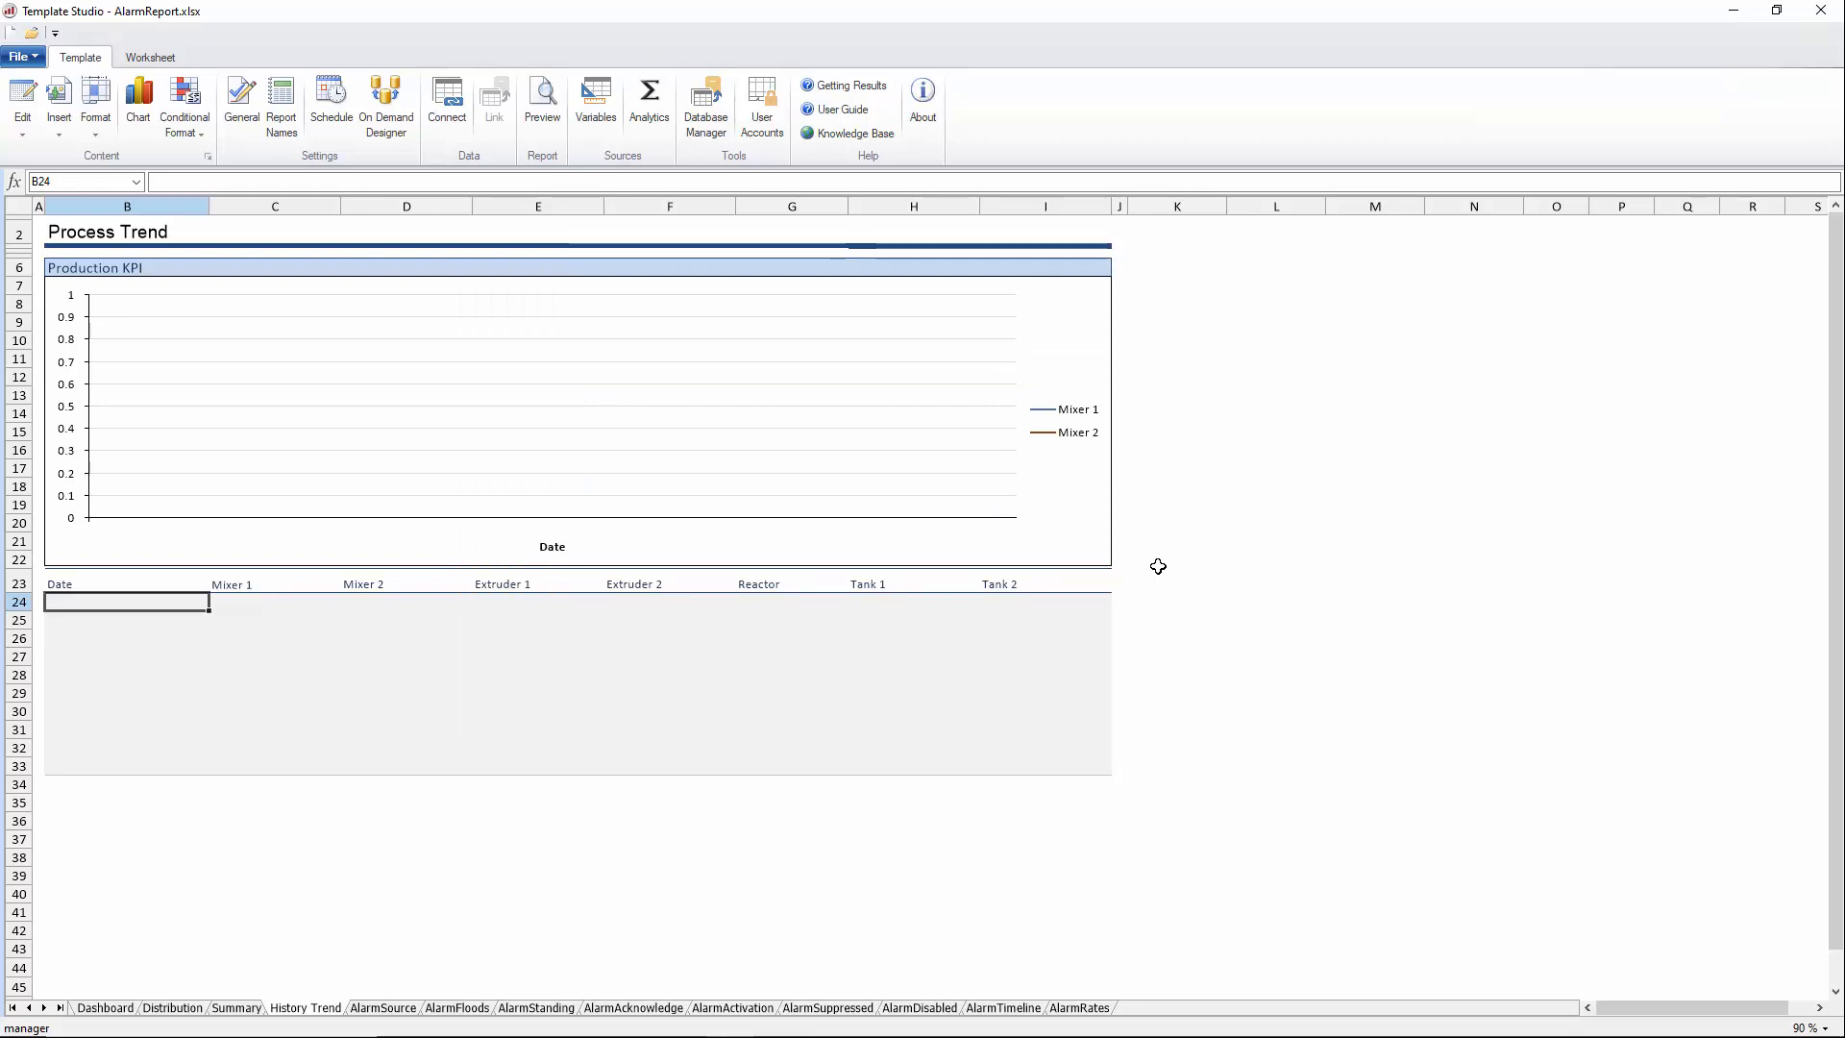
Preview the AlarmReport template in On-Demand Reports, refresh the report, and view its AlarmSource sheet
left_click(542, 100)
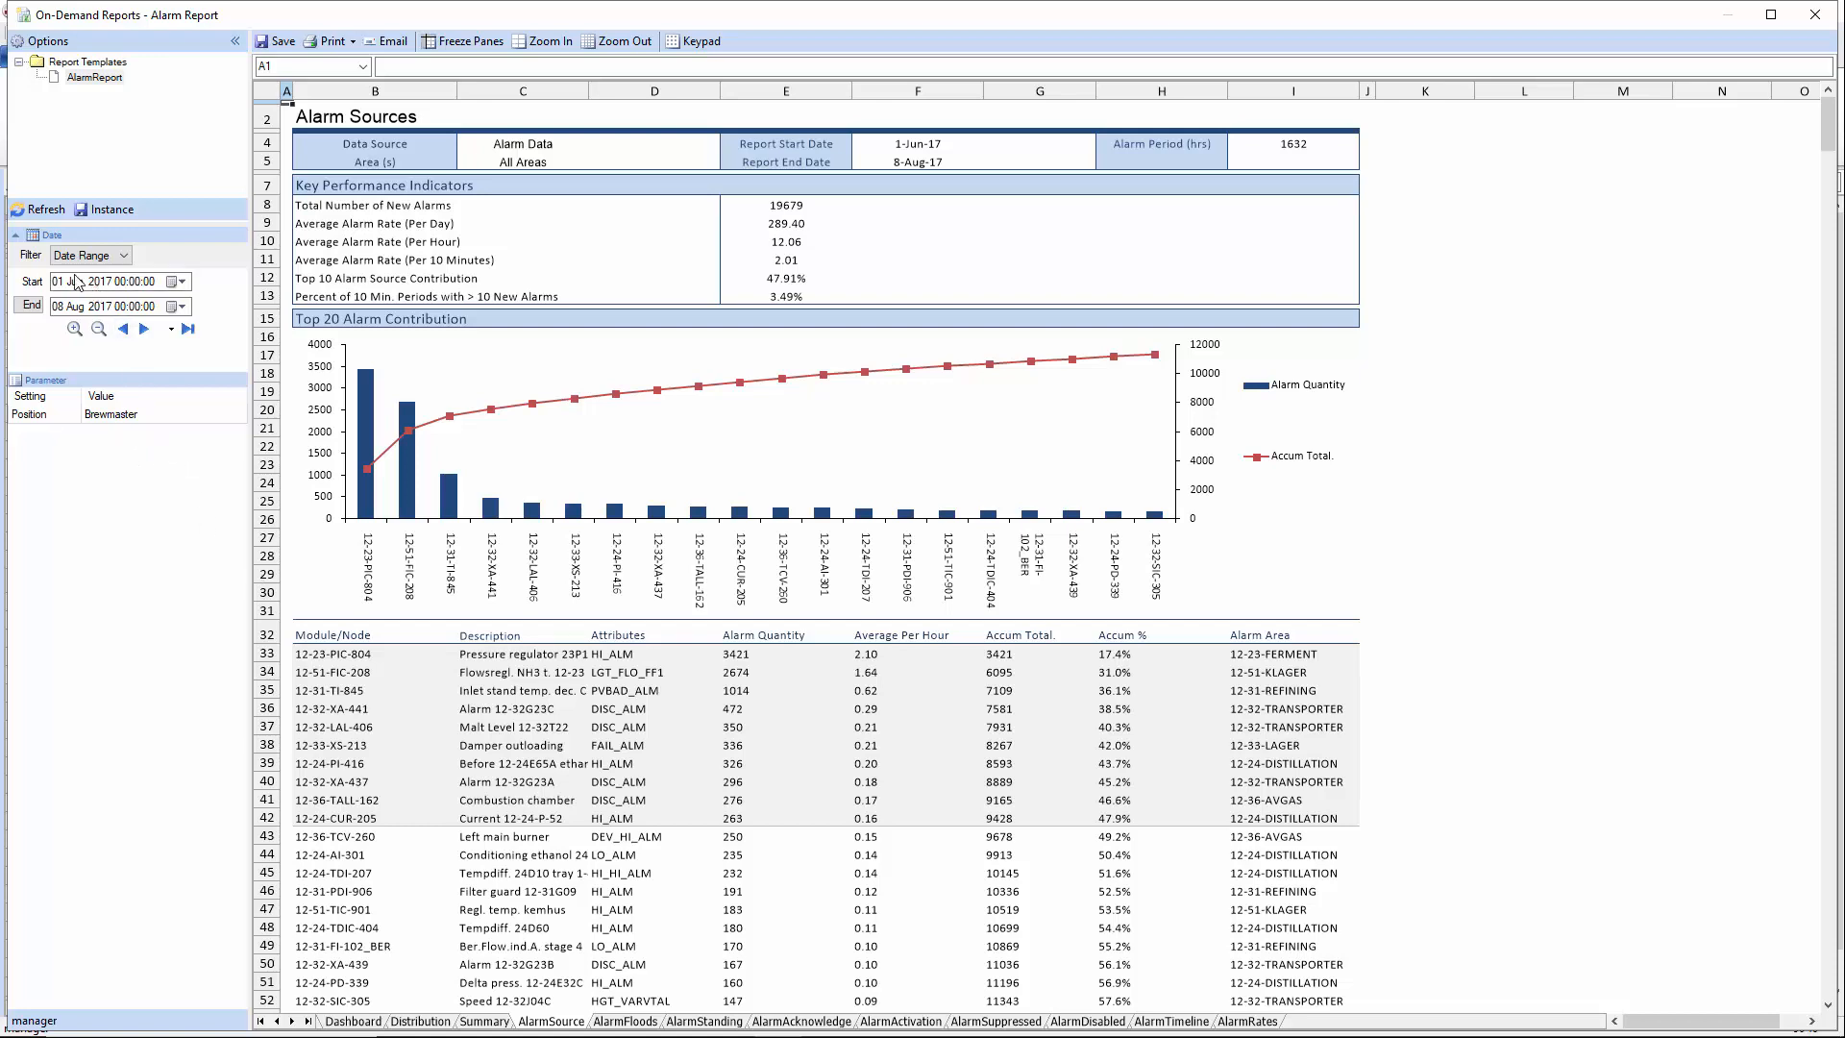
left_click(43, 211)
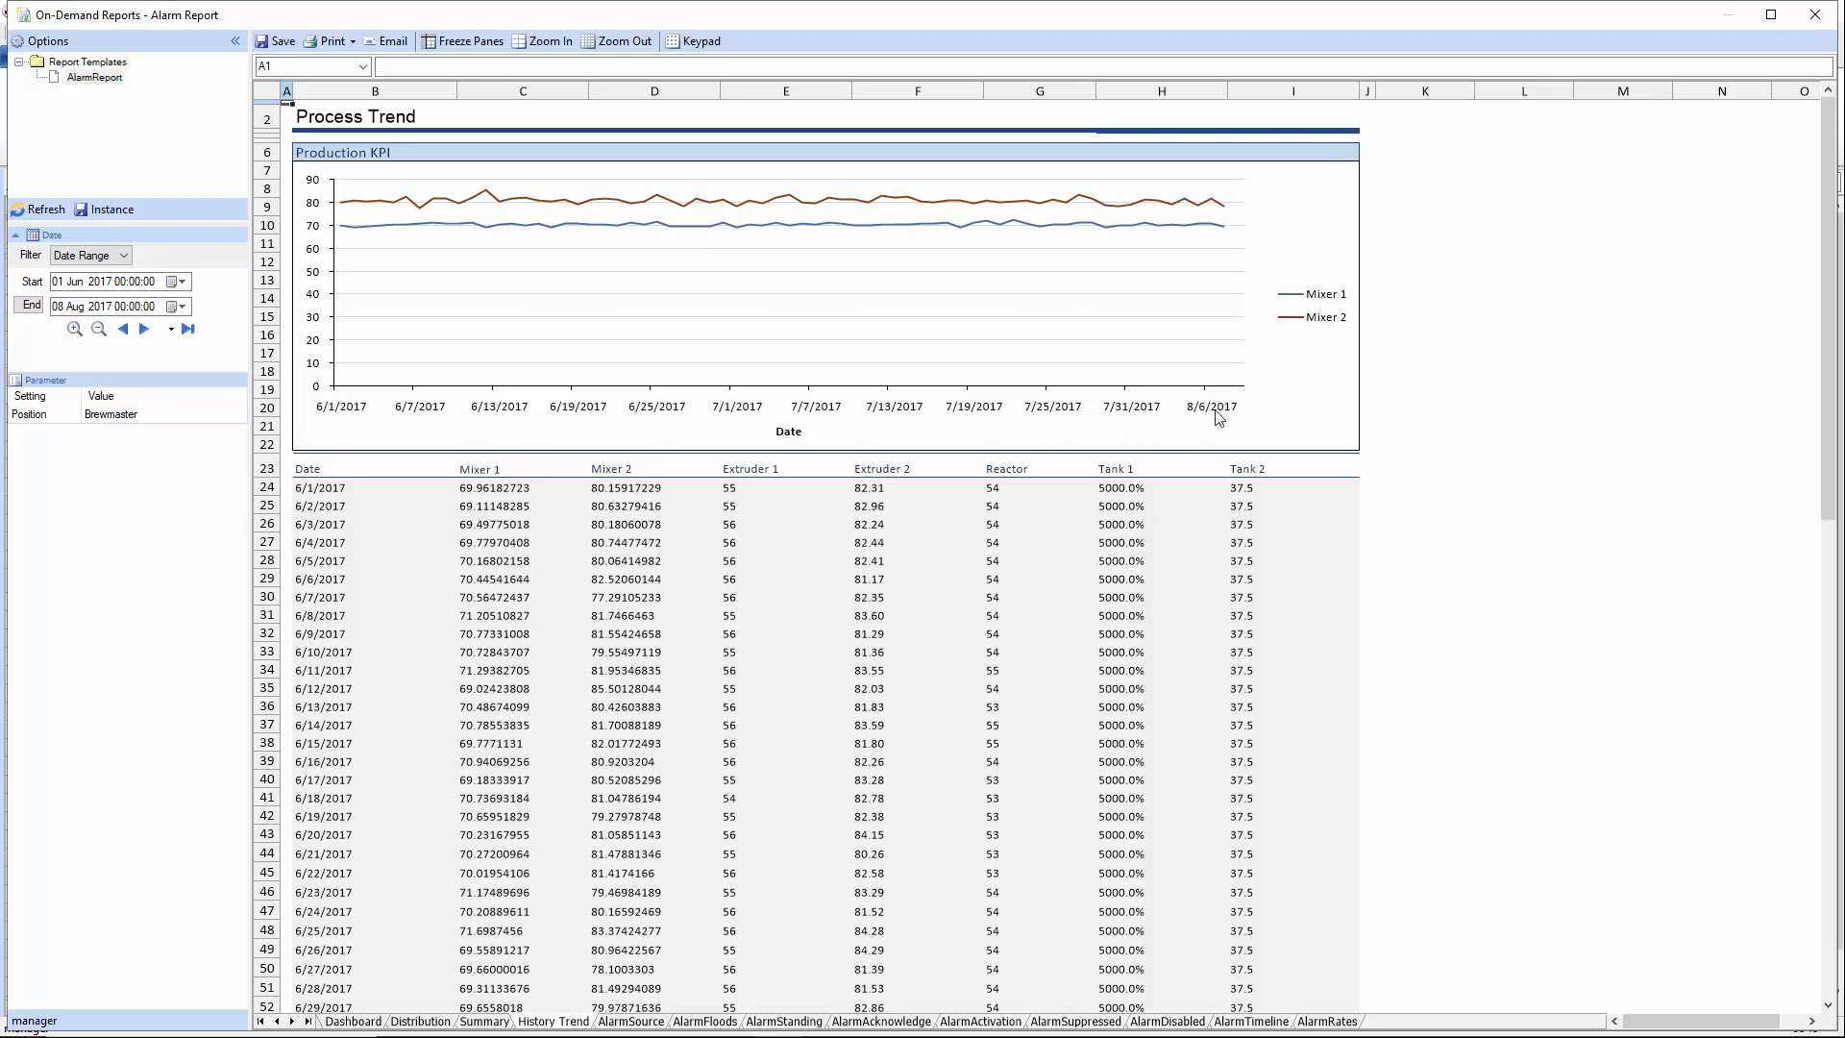
left_click(632, 1022)
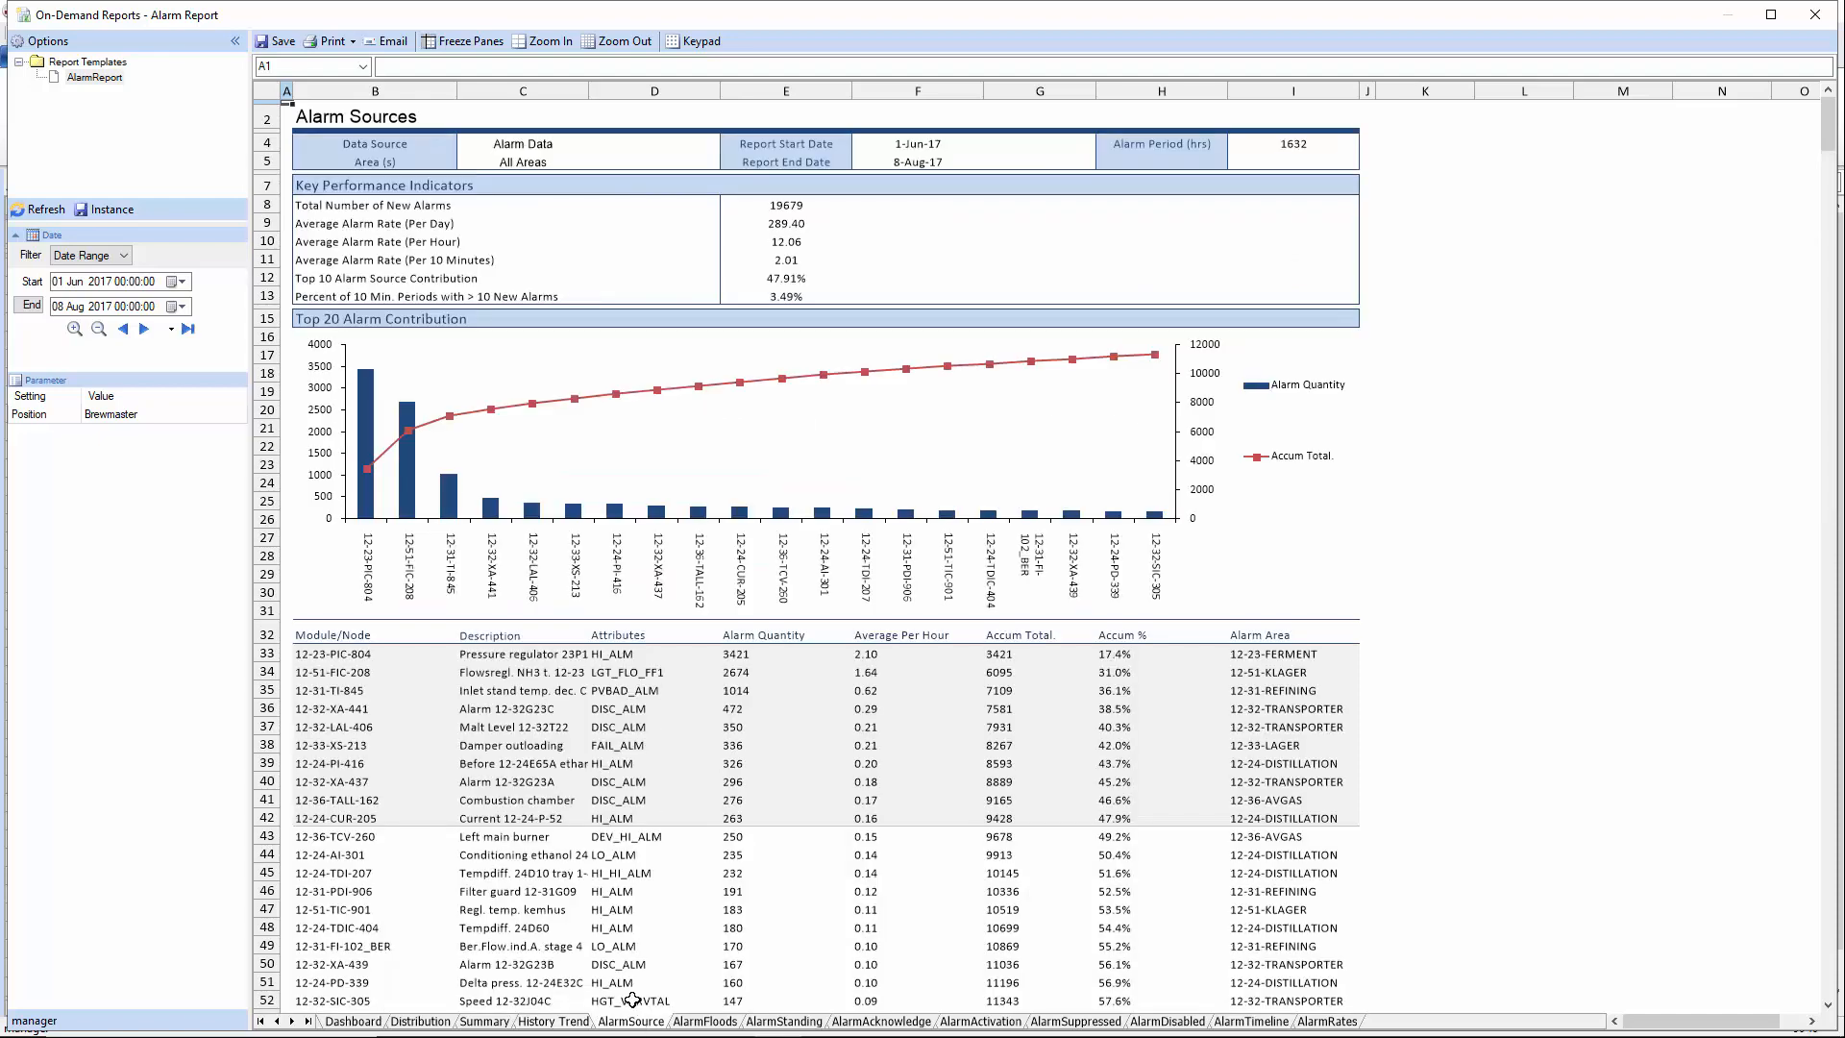